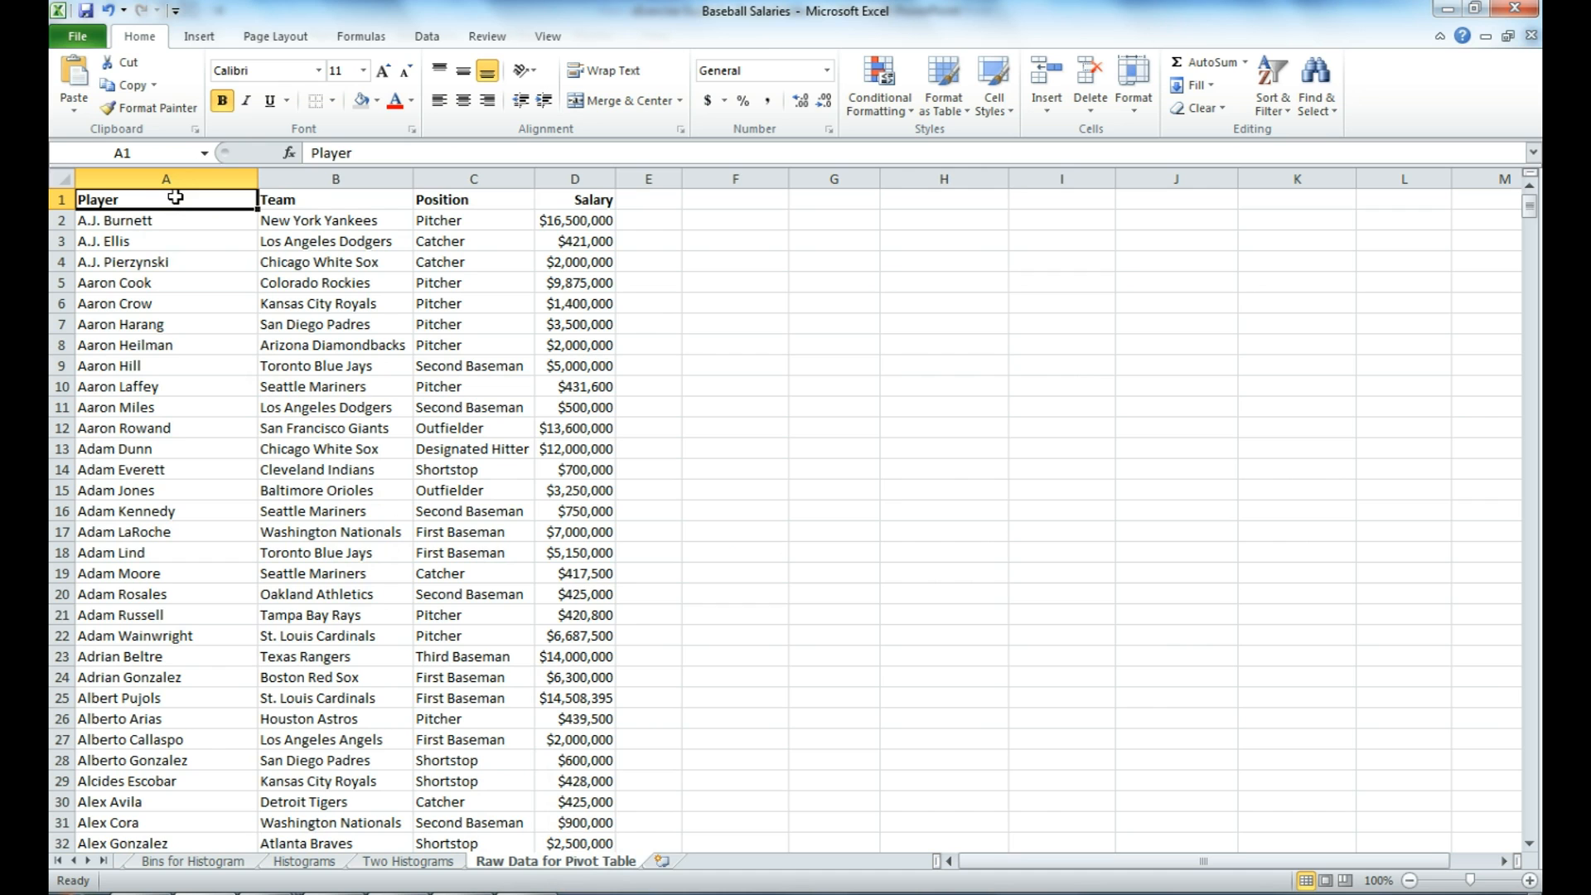
Create a PivotTable from the range A1:D844 of the raw data, placed on the existing worksheet at cell F2.
{"action": "left_click", "coordinate": [199, 36]}
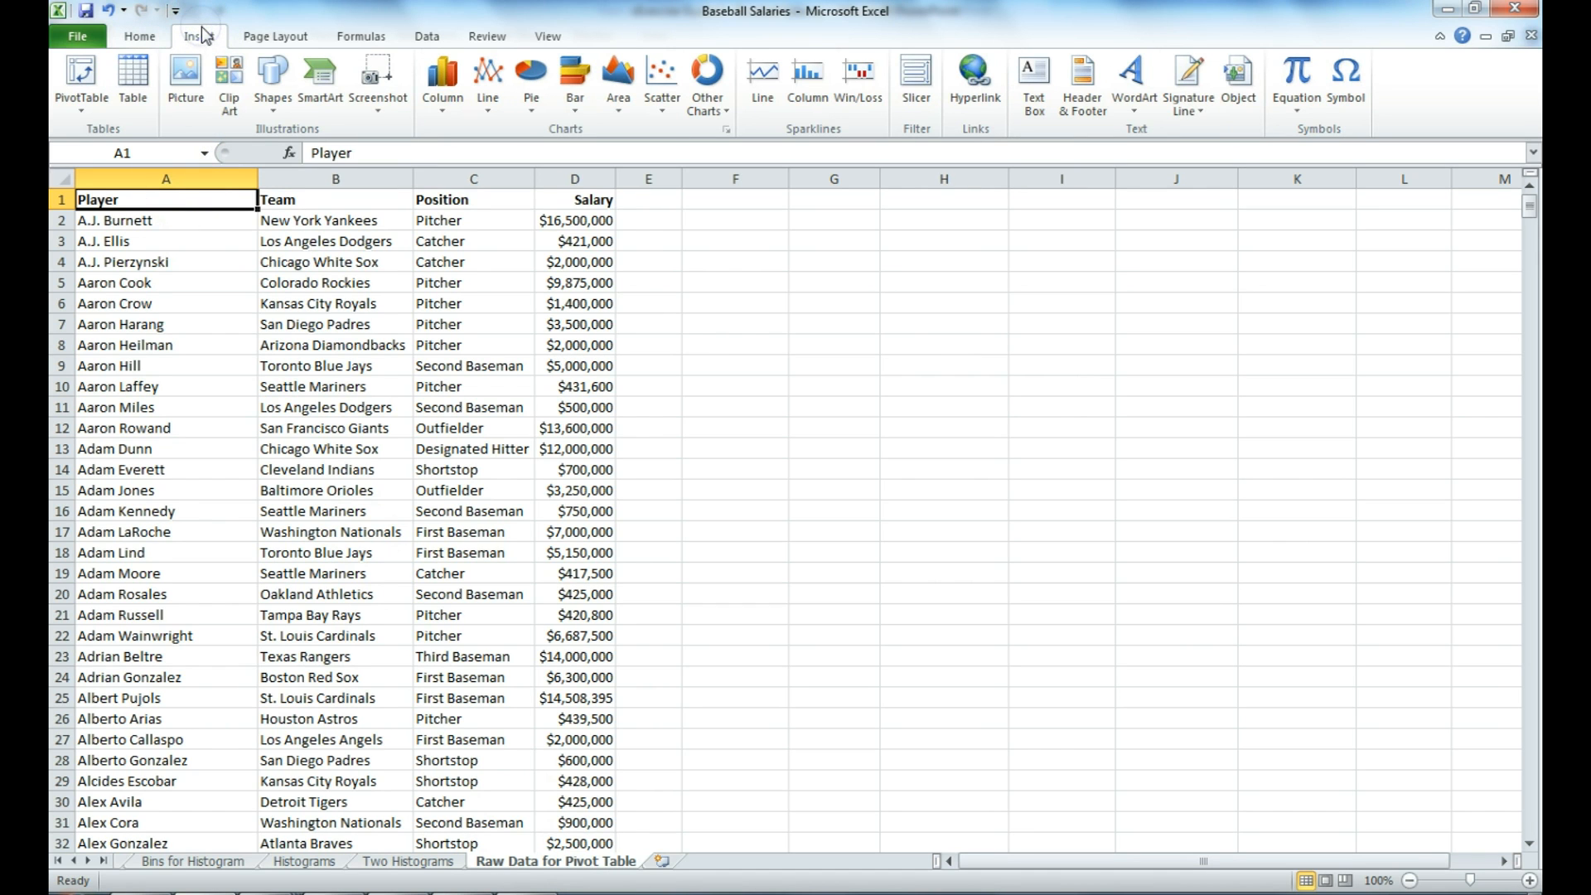
{"action": "left_click", "coordinate": [81, 79]}
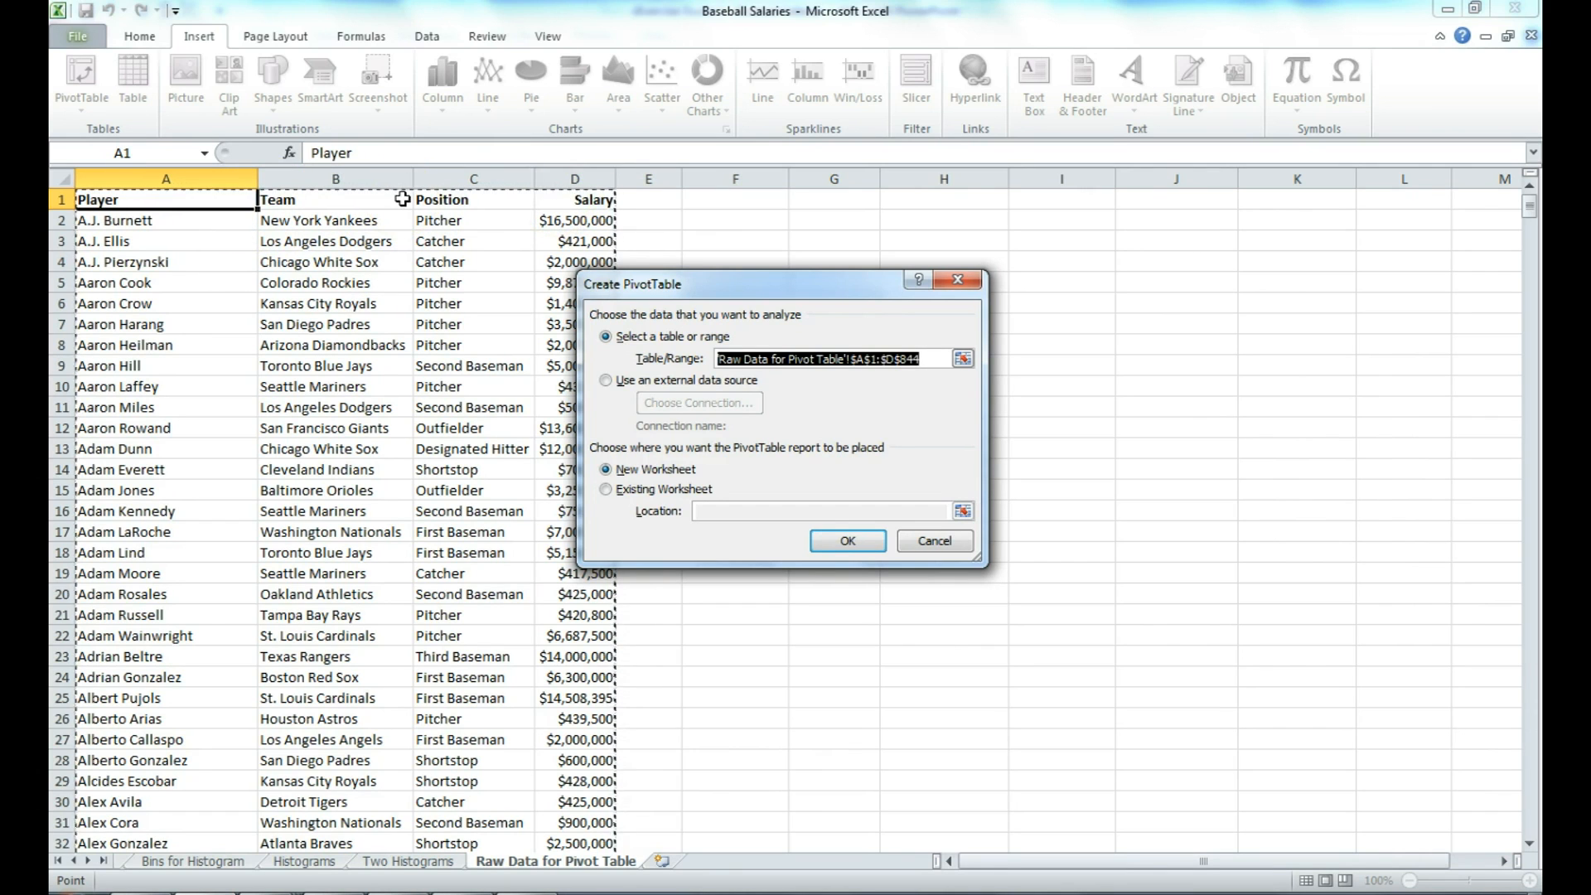
{"action": "left_click", "coordinate": [841, 545]}
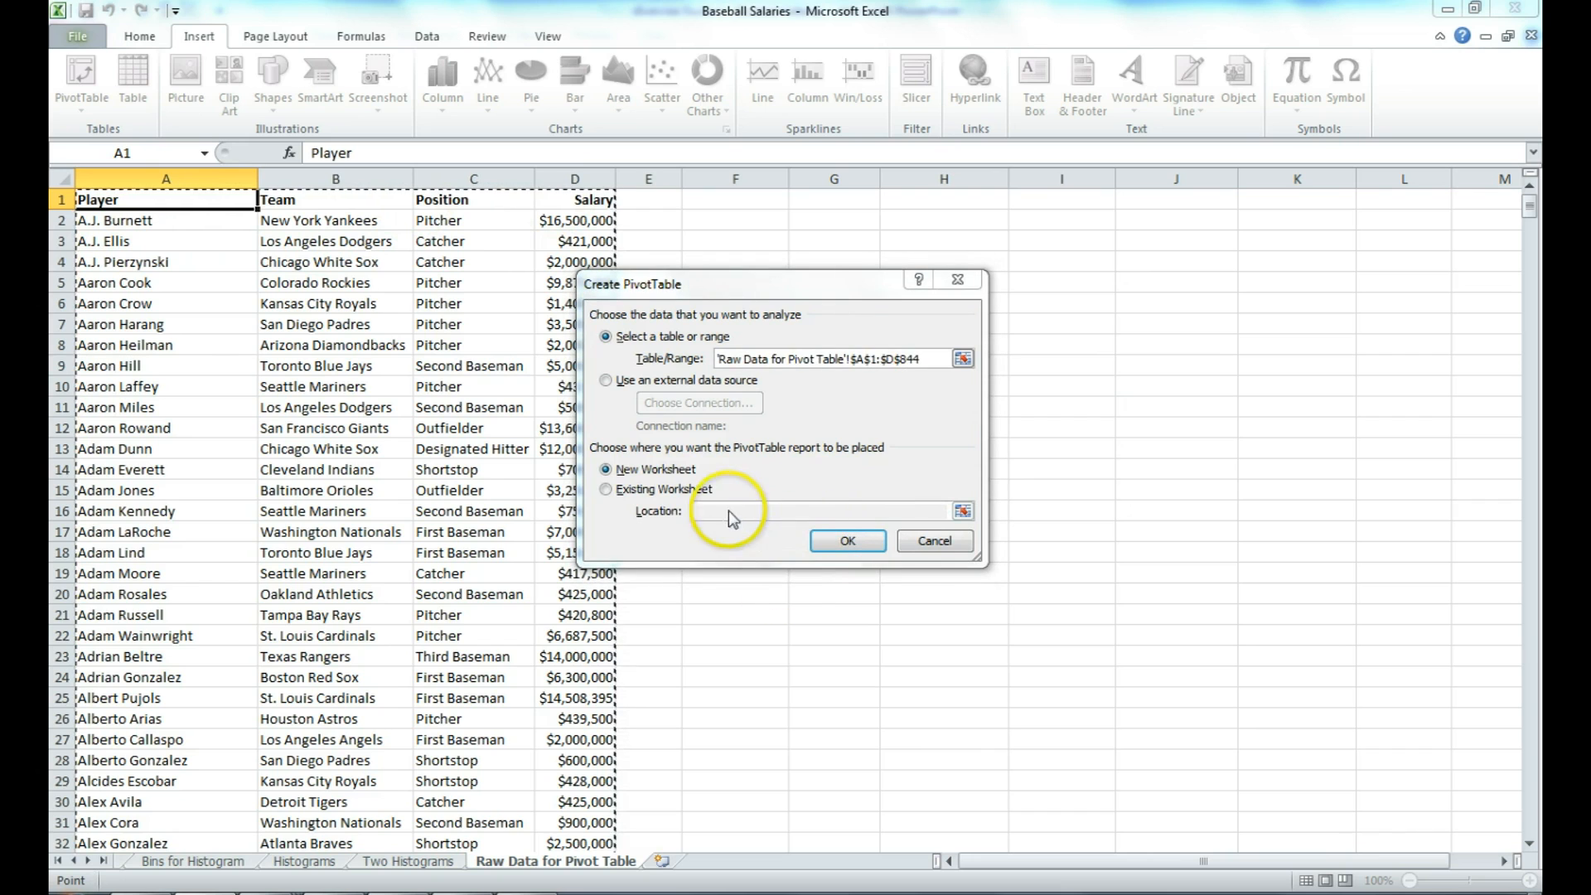
{"action": "left_click", "coordinate": [680, 496]}
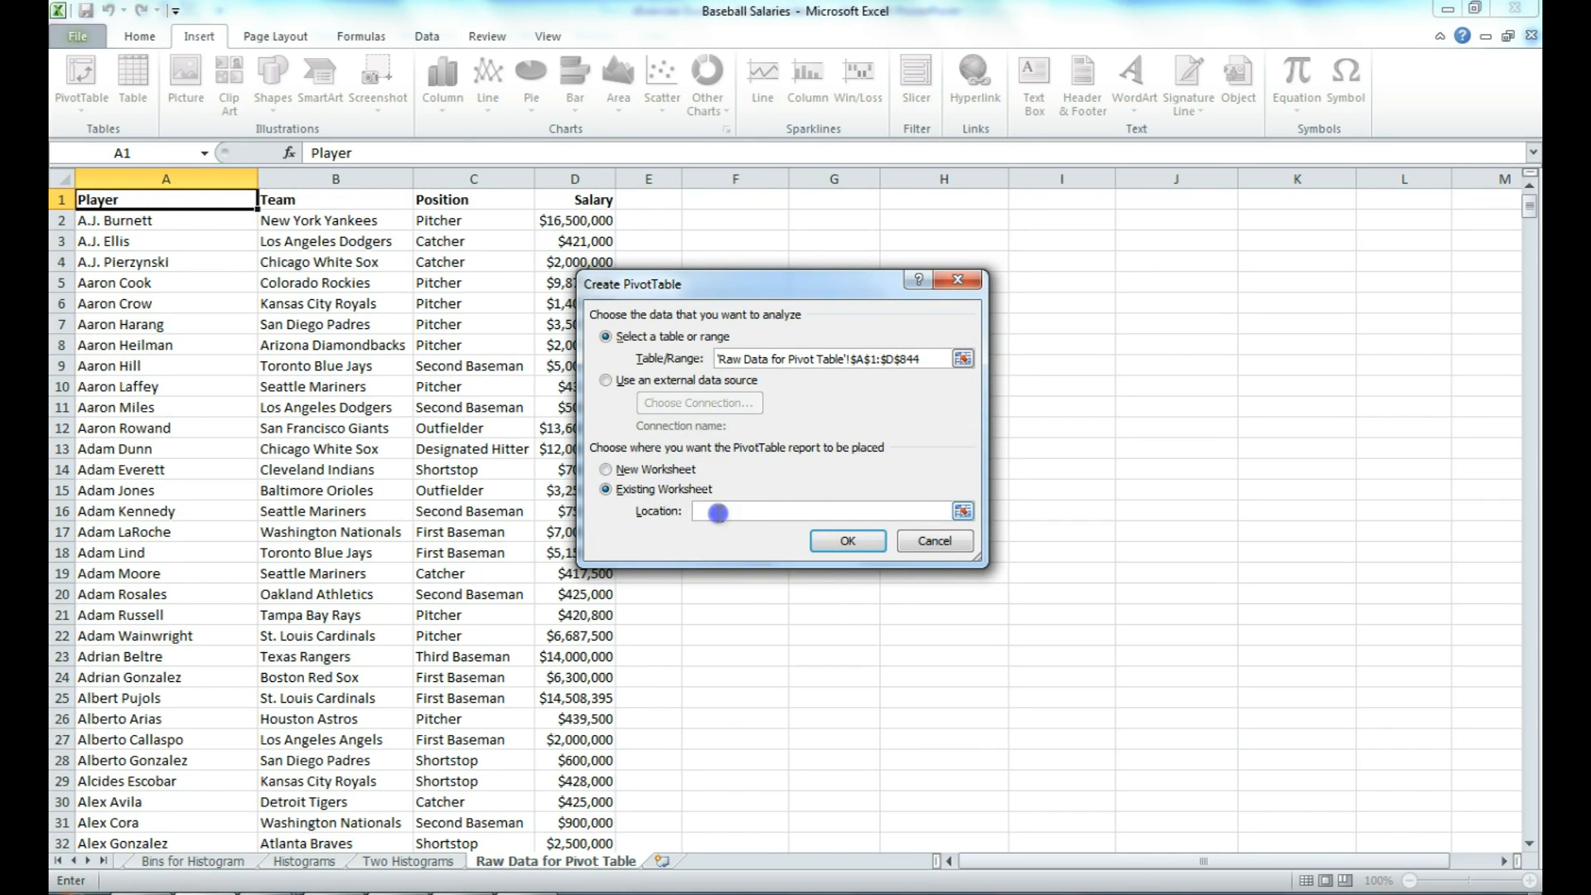
{"action": "left_click", "coordinate": [721, 510]}
{"action": "type", "text": "F2"}
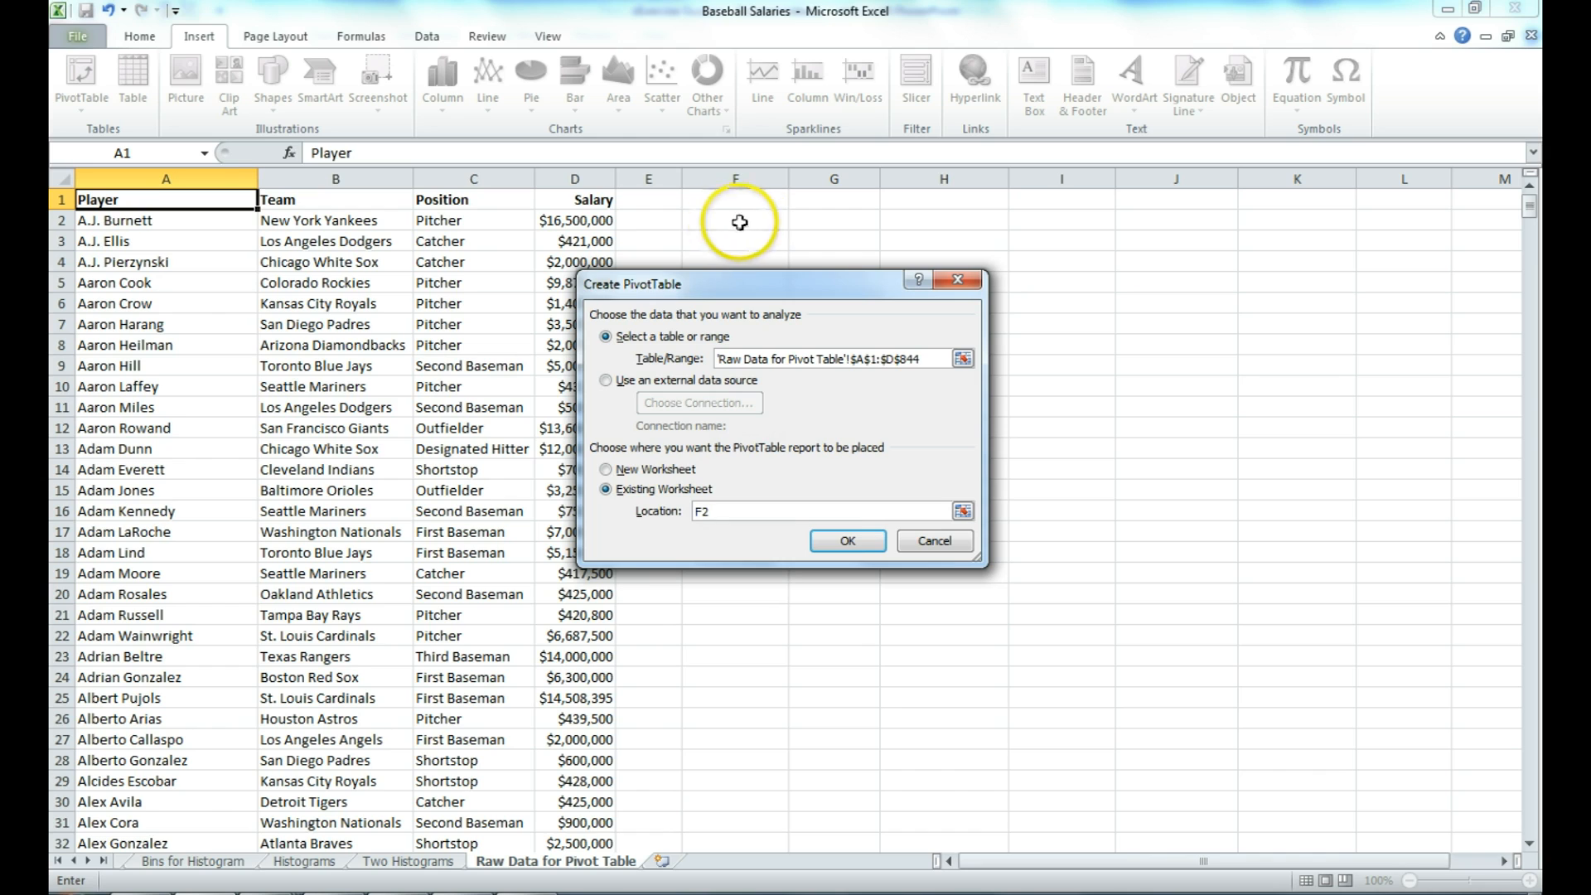
{"action": "left_click", "coordinate": [852, 540]}
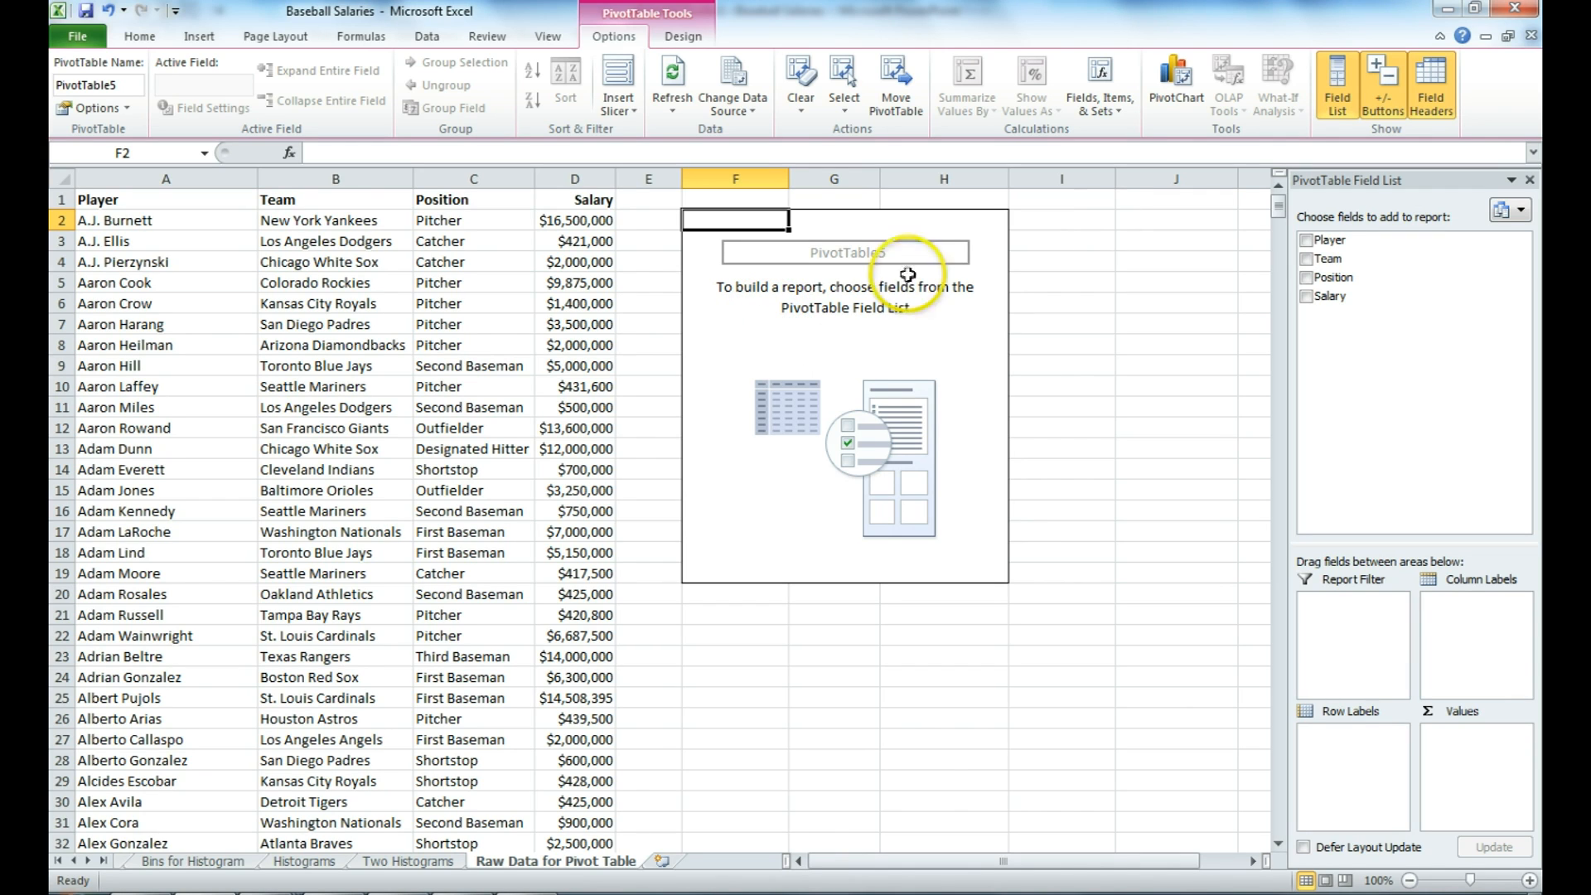
Add the Salary field to the PivotTable's values as a sum.
{"action": "left_click", "coordinate": [1306, 296]}
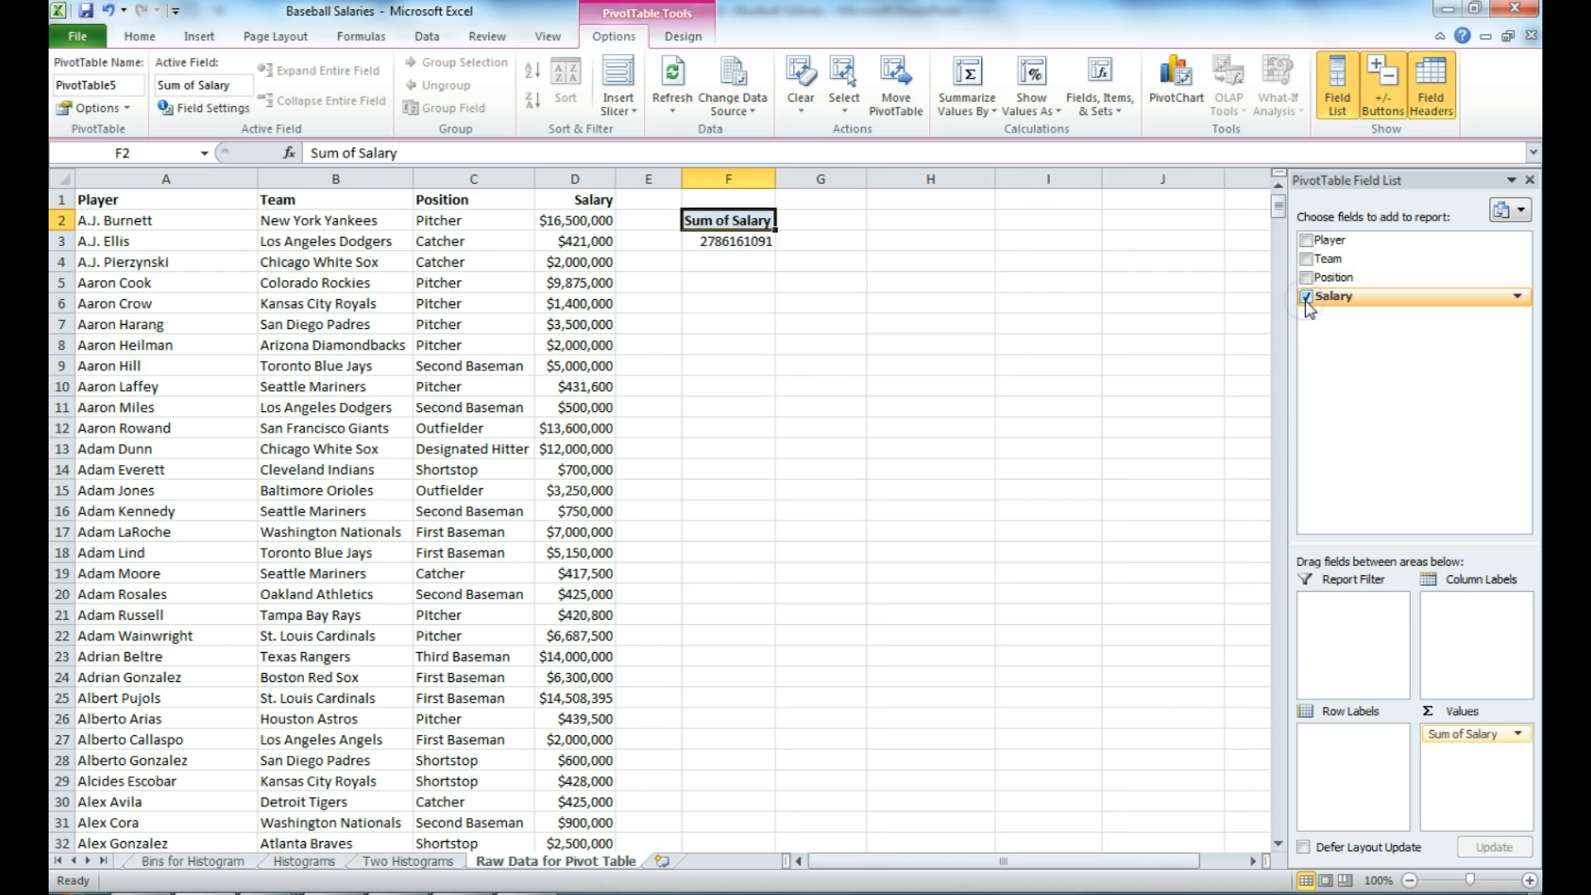
{"action": "left_click", "coordinate": [1306, 298]}
{"action": "left_click_drag", "start_coordinate": [1330, 297], "coordinate": [1476, 767]}
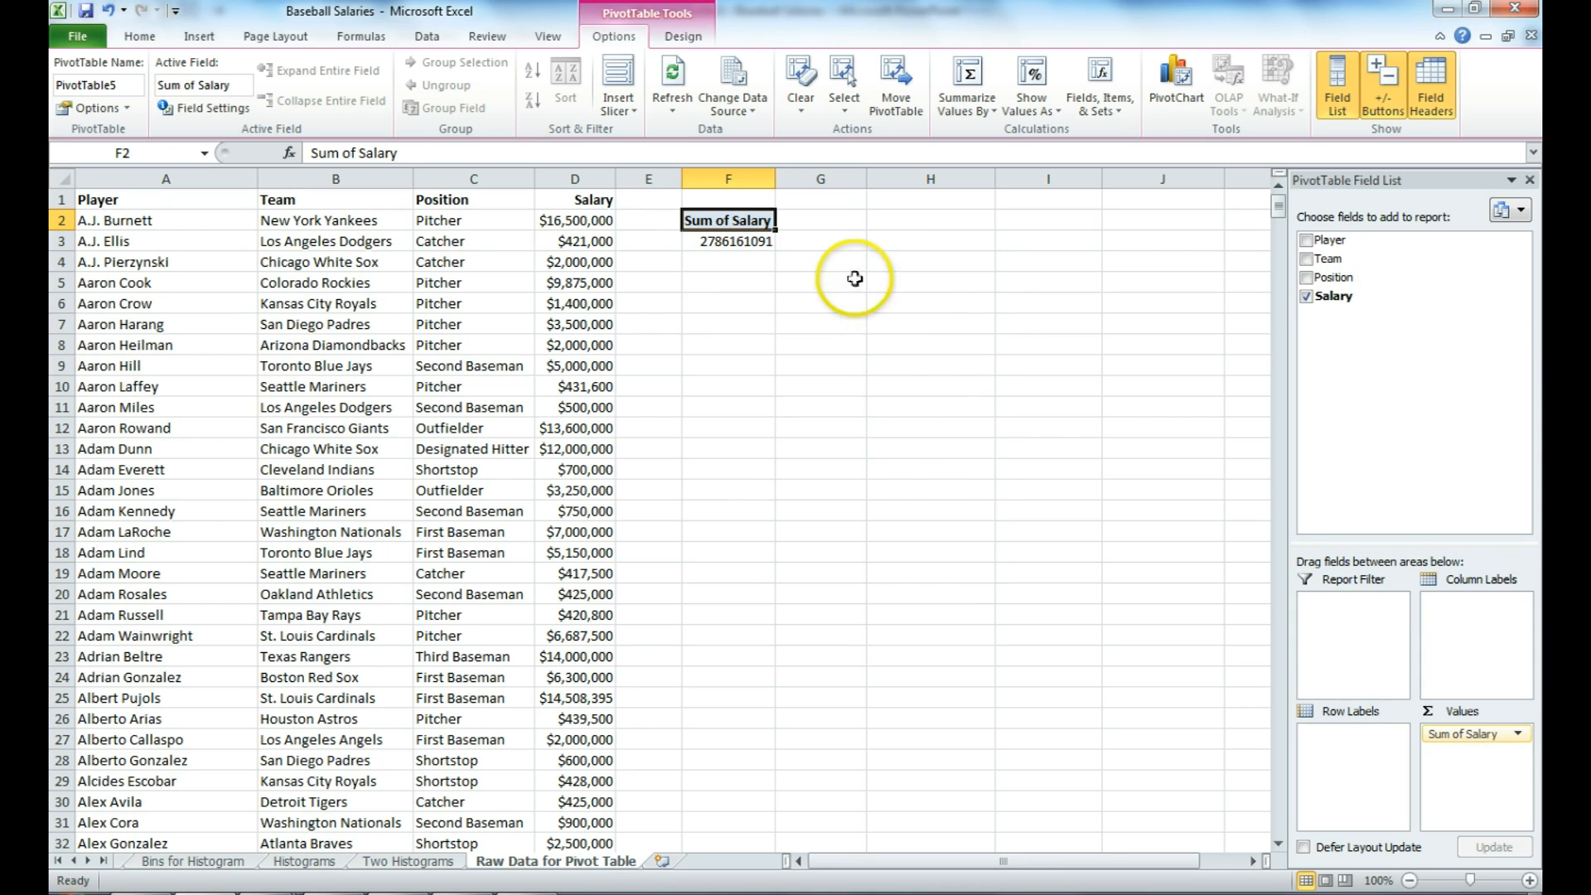
Format the salary total in F3 as dollar accounting without decimals and fit column F to its contents.
{"action": "left_click", "coordinate": [737, 242]}
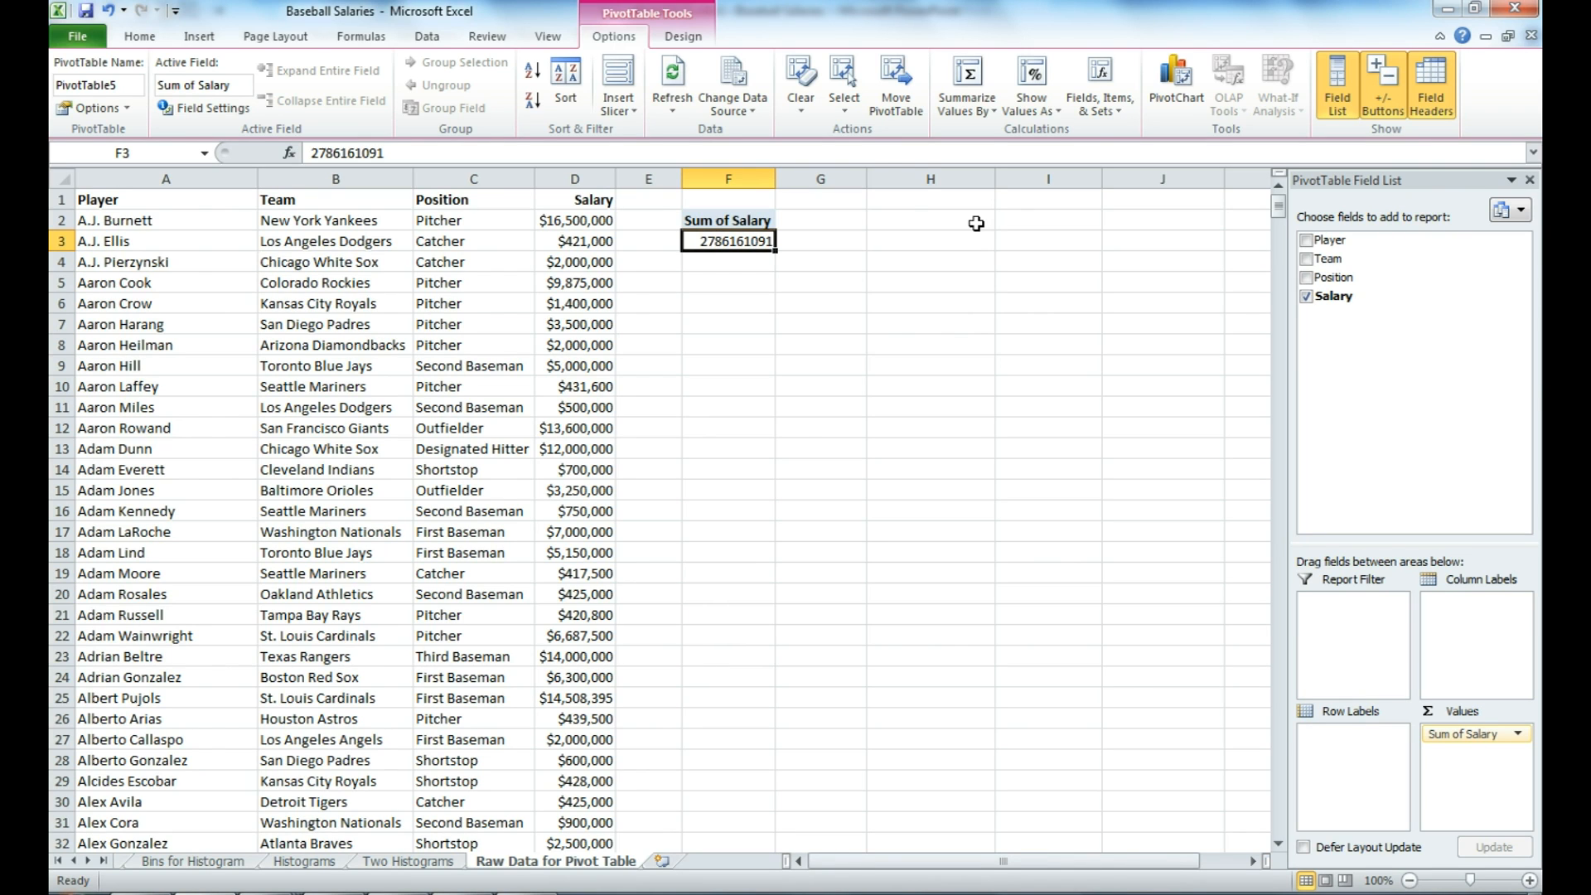
{"action": "left_click", "coordinate": [137, 36]}
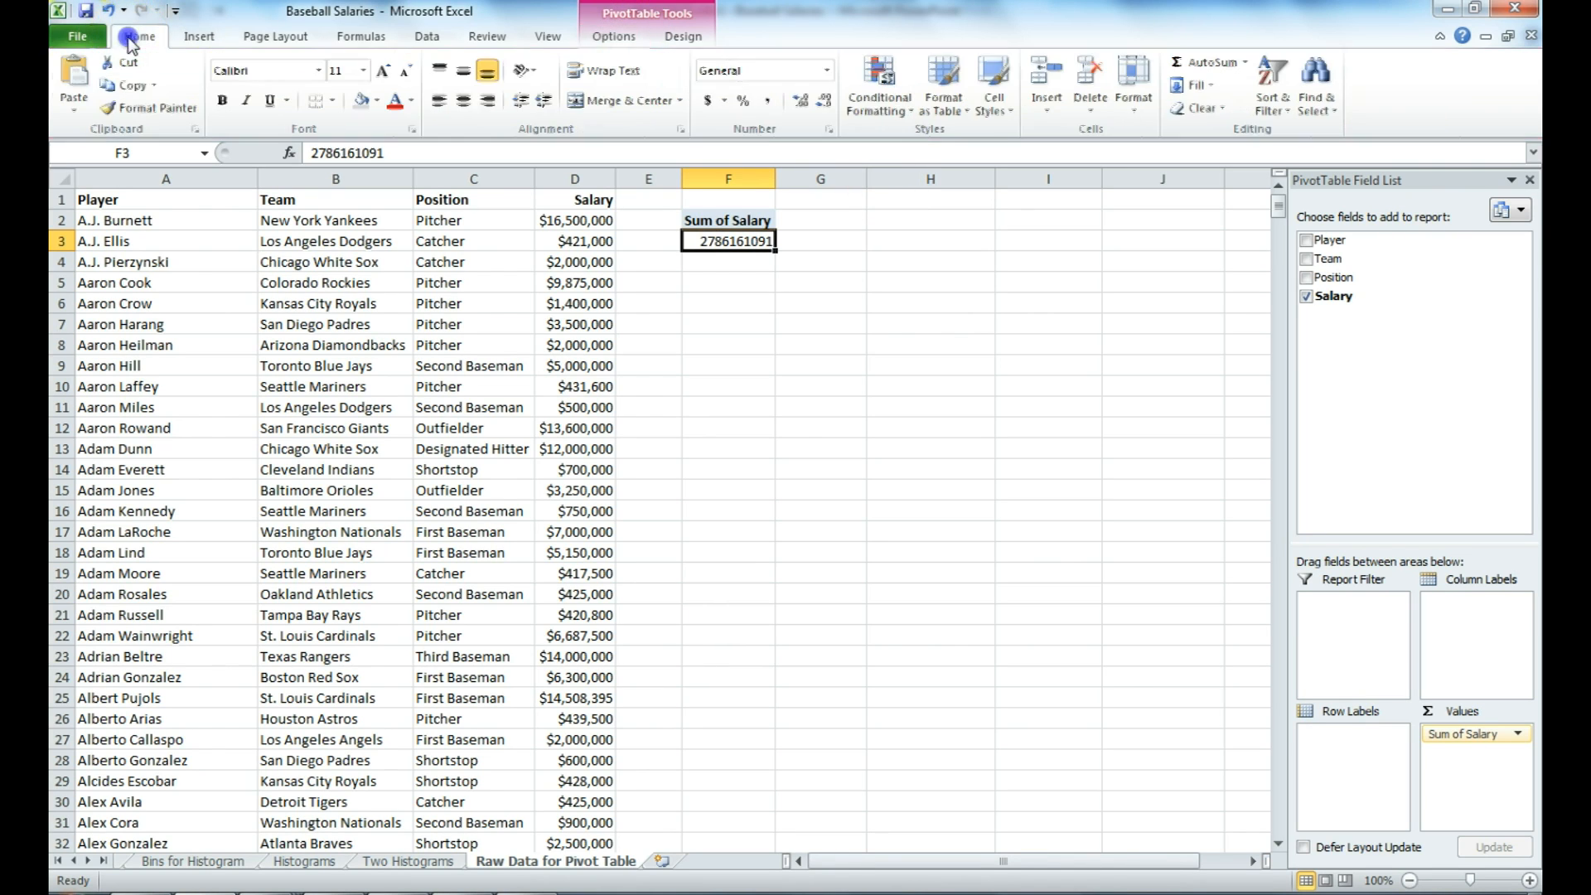
{"action": "left_click", "coordinate": [714, 101]}
{"action": "left_click", "coordinate": [823, 100]}
{"action": "left_click", "coordinate": [823, 100]}
{"action": "double_click", "coordinate": [775, 178]}
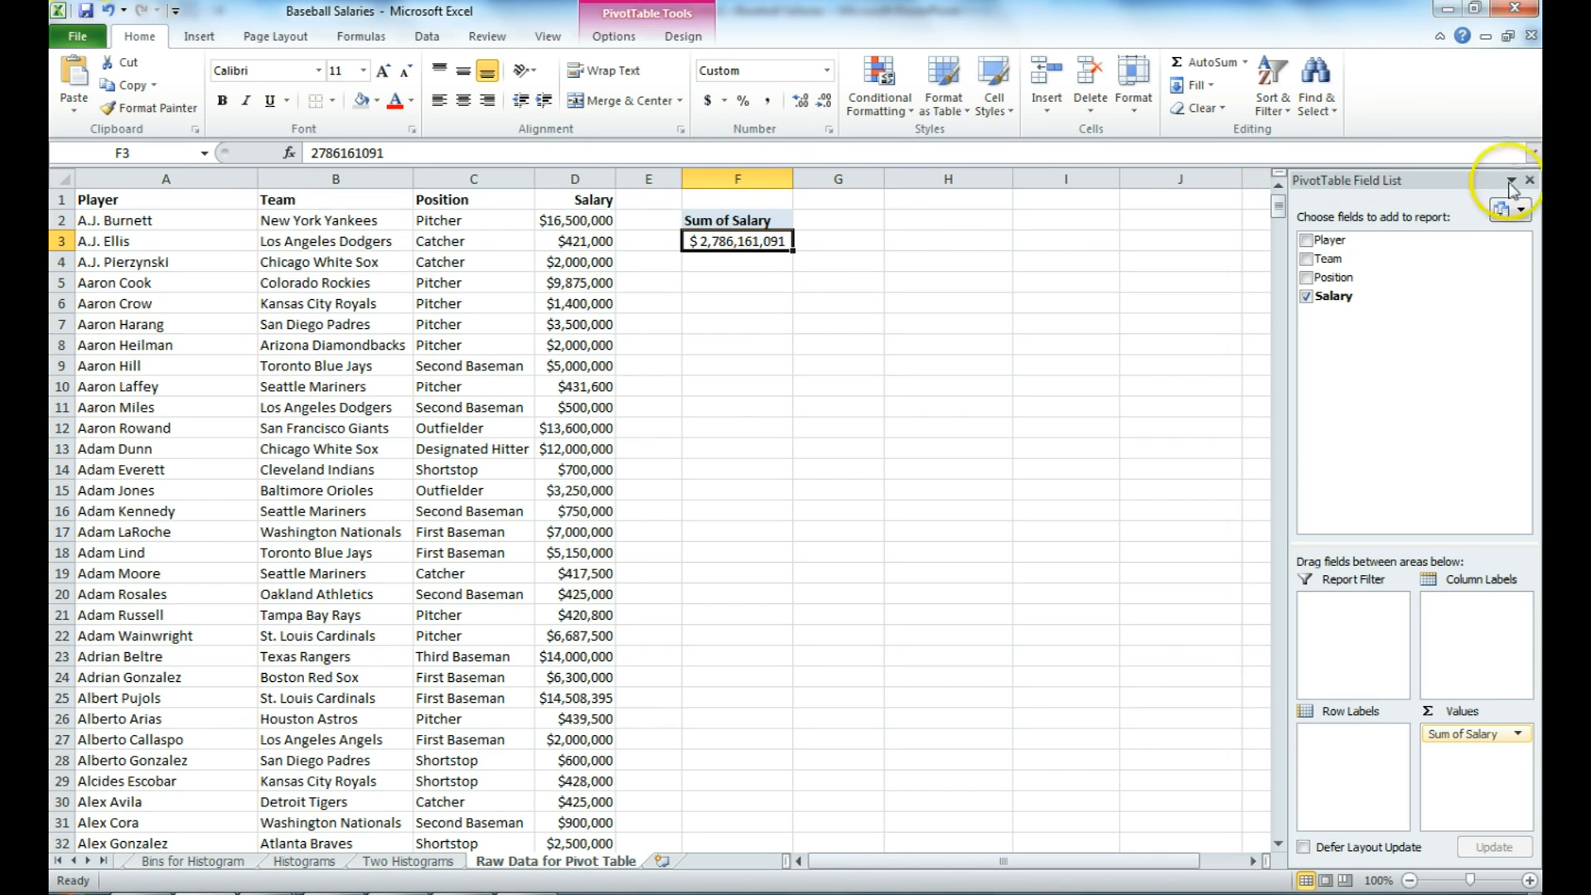
Add the Team field to the PivotTable's row labels to break down salaries by team.
{"action": "left_click", "coordinate": [1307, 259]}
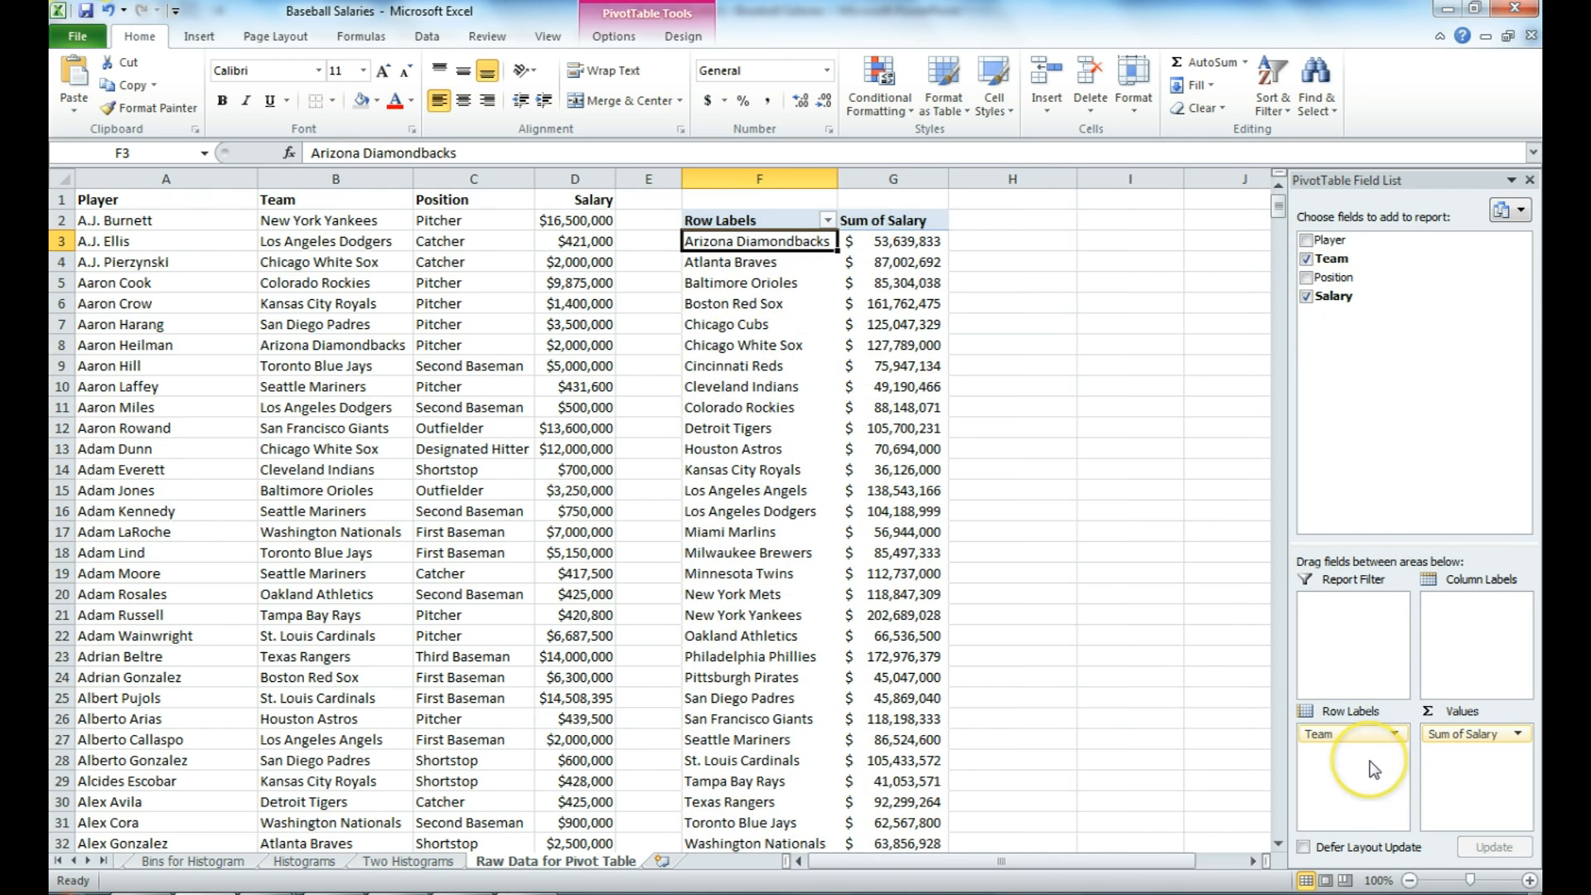
{"action": "left_click_drag", "start_coordinate": [1359, 733], "coordinate": [1348, 436]}
{"action": "left_click_drag", "start_coordinate": [1335, 260], "coordinate": [1347, 770]}
{"action": "mouse_move", "coordinate": [882, 381]}
{"action": "mouse_move", "coordinate": [882, 346]}
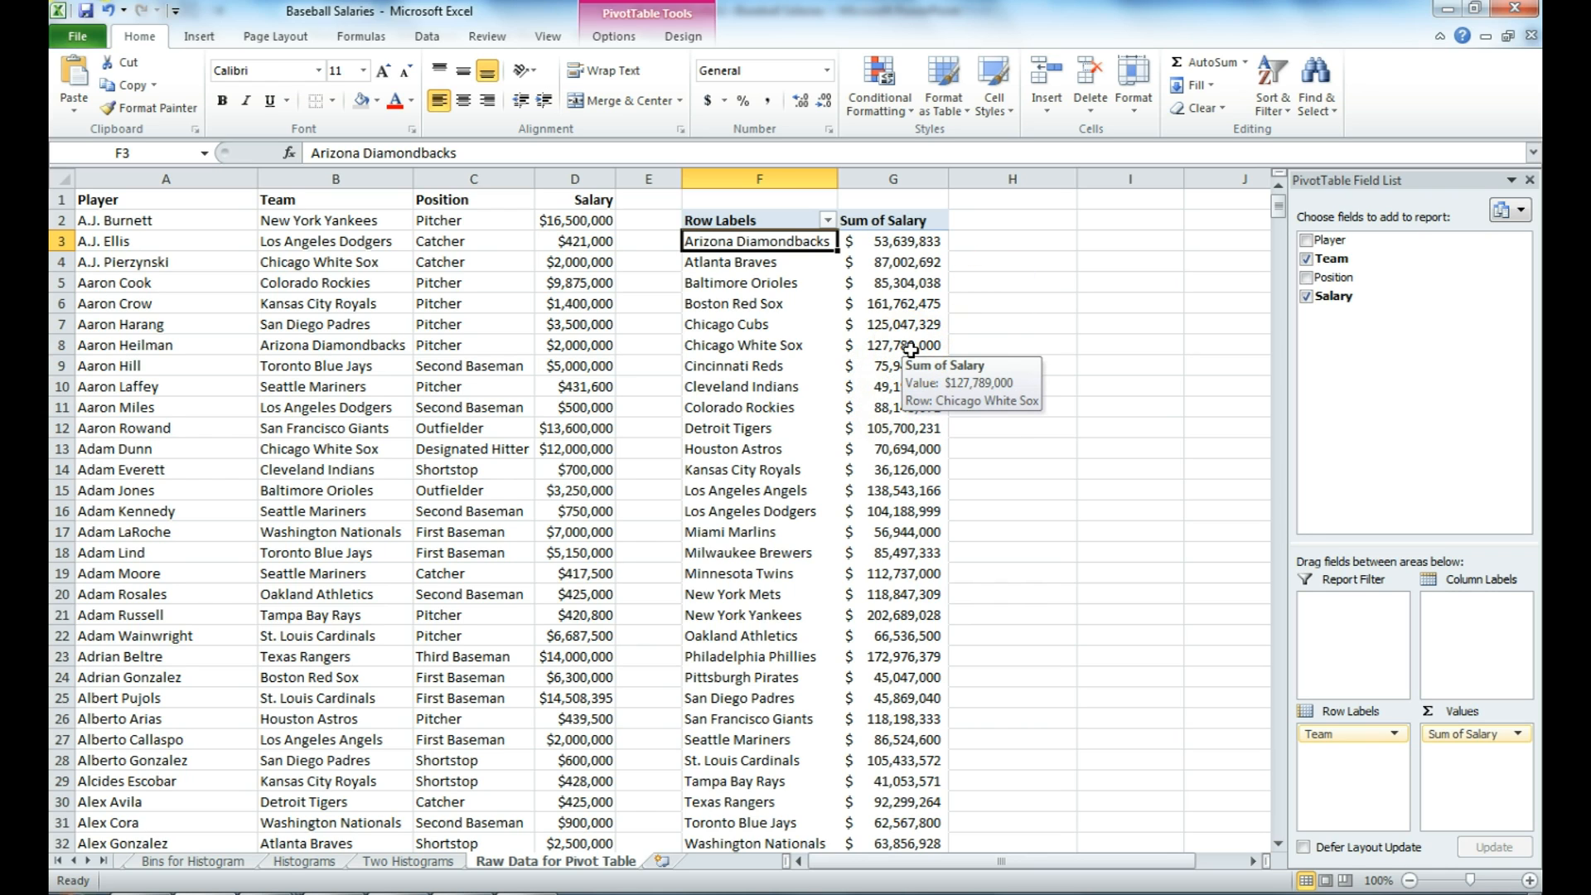
Change the Salary value field to summarize by Average.
{"action": "left_click", "coordinate": [1519, 735]}
{"action": "left_click", "coordinate": [1494, 714]}
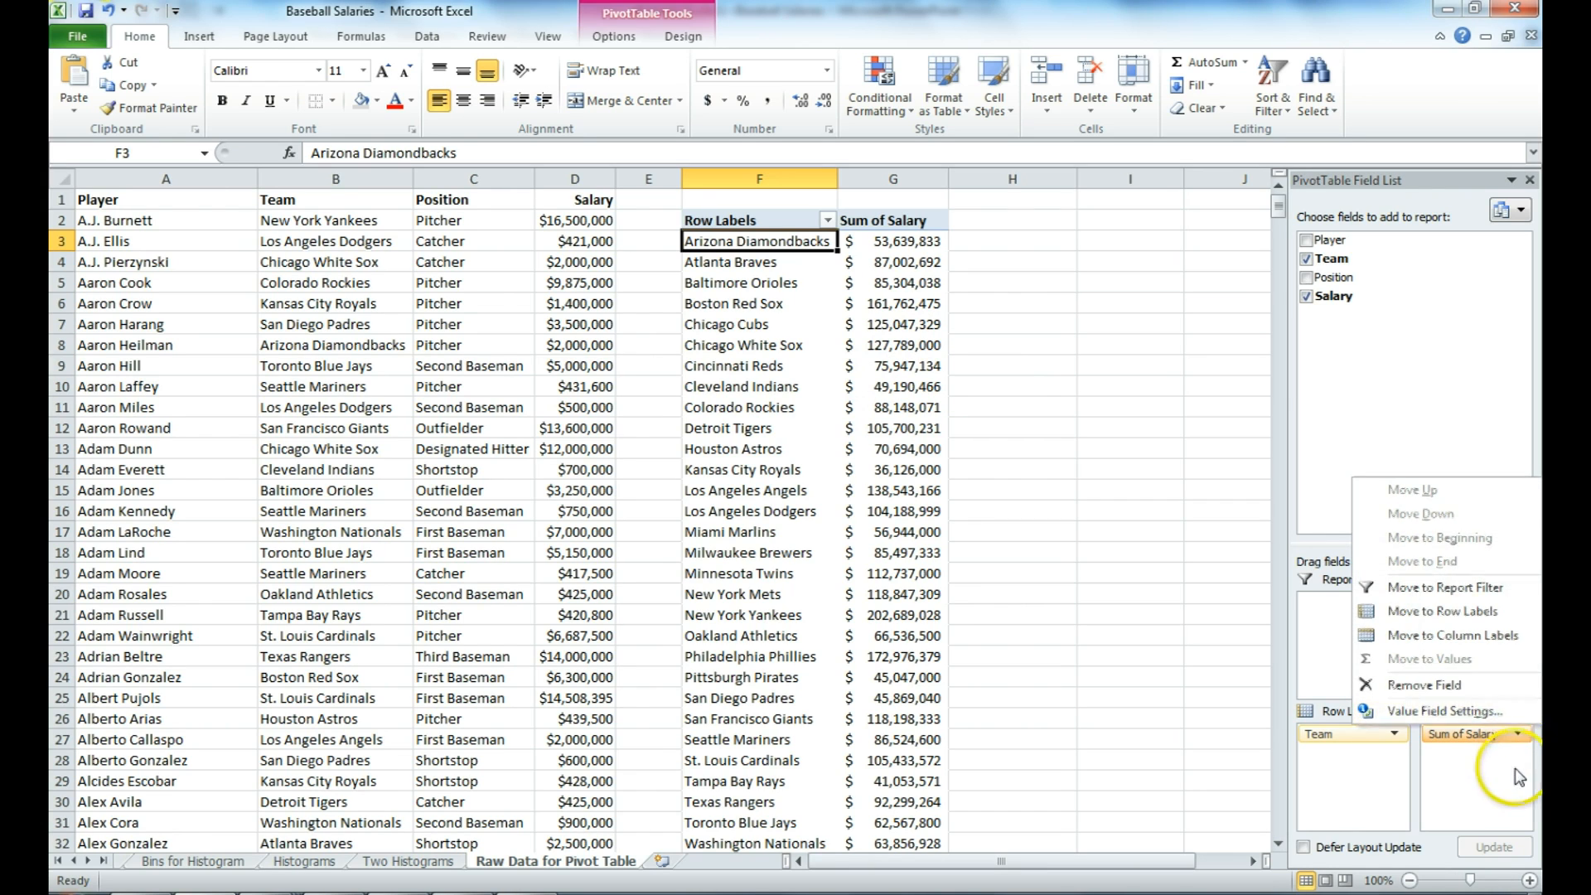
{"action": "left_click", "coordinate": [1519, 735]}
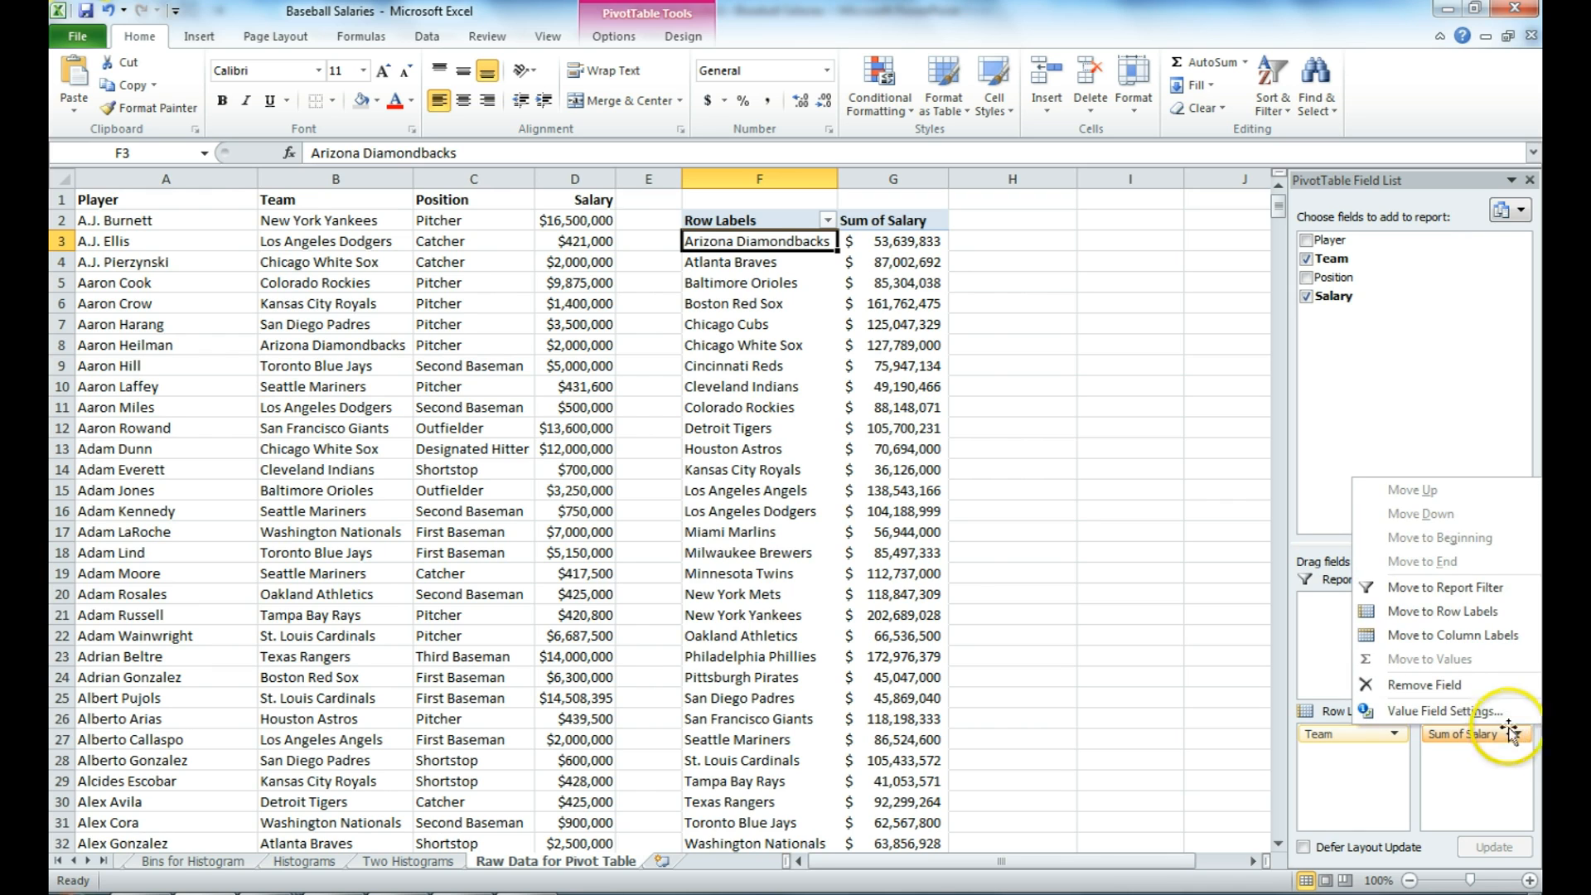
{"action": "left_click", "coordinate": [1492, 718]}
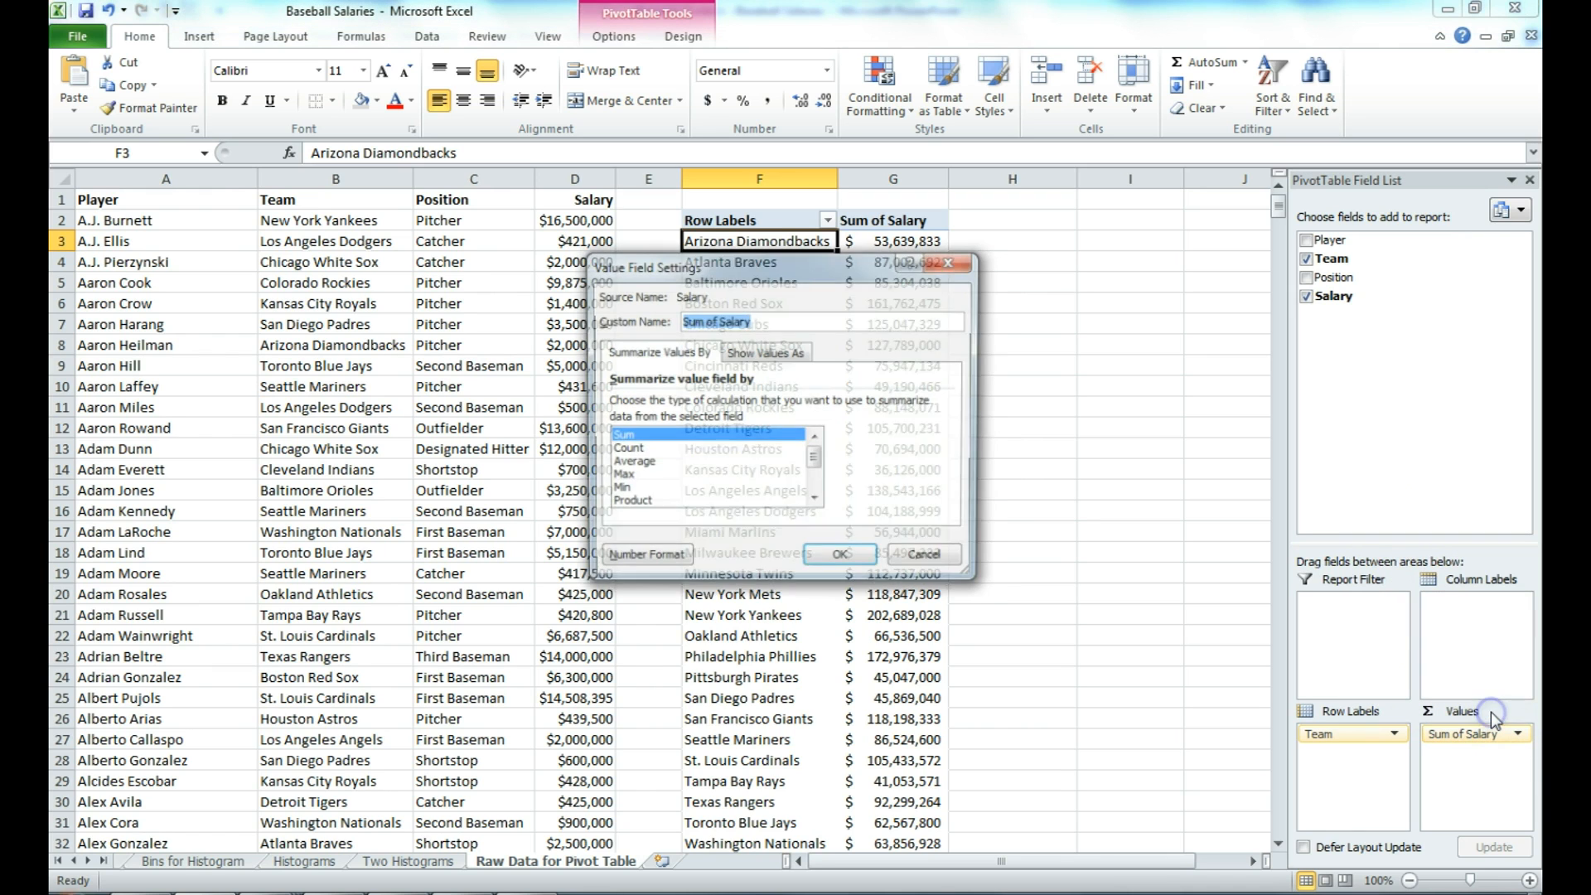
{"action": "left_click", "coordinate": [636, 462]}
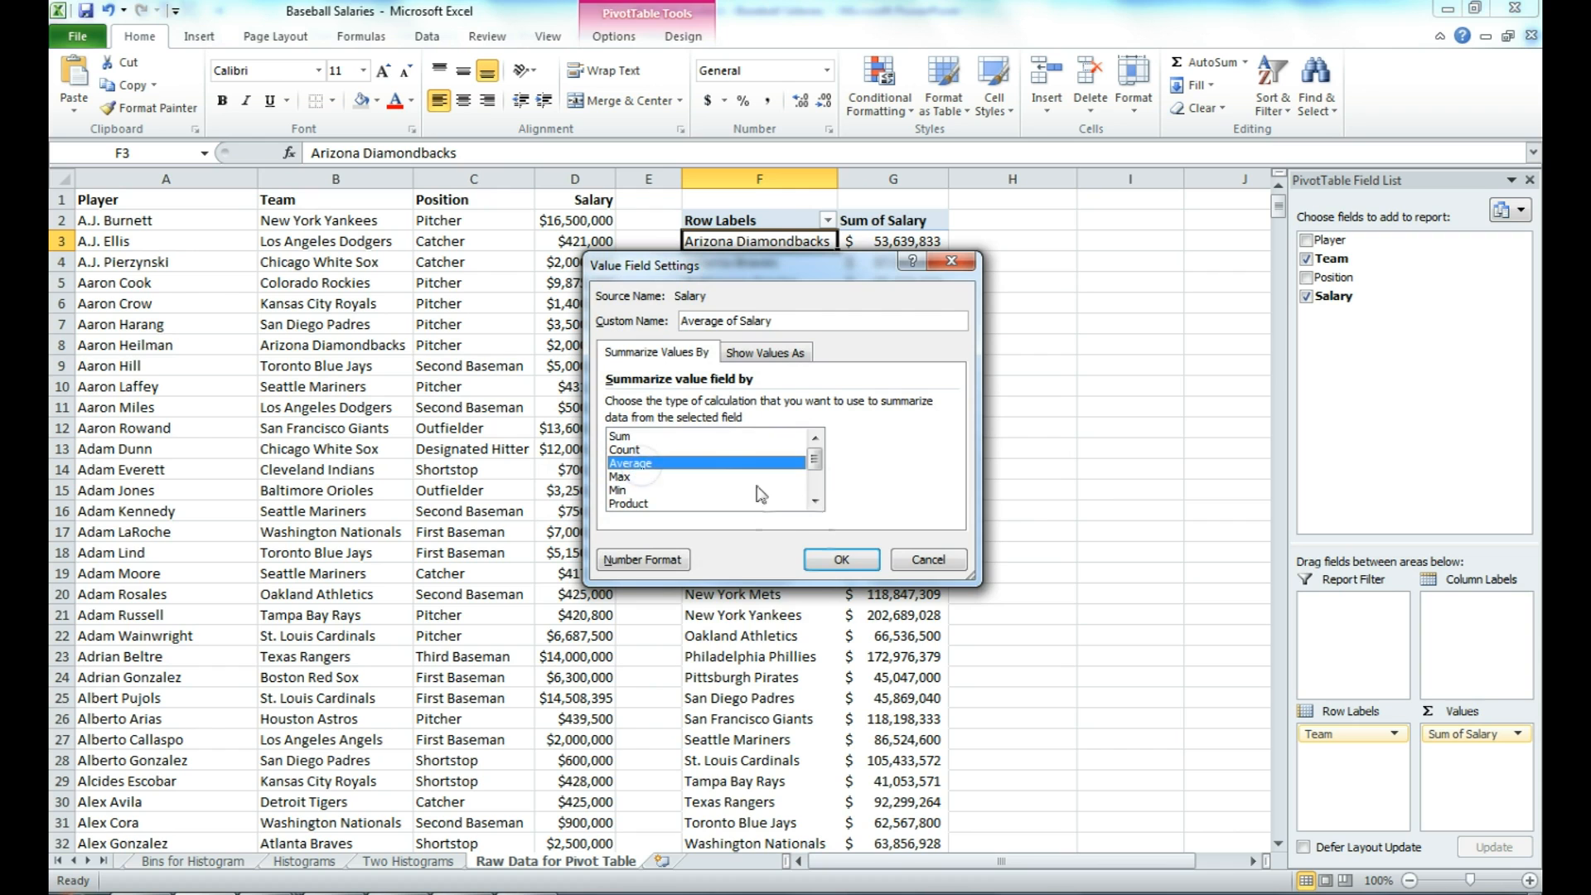
{"action": "left_click", "coordinate": [830, 560]}
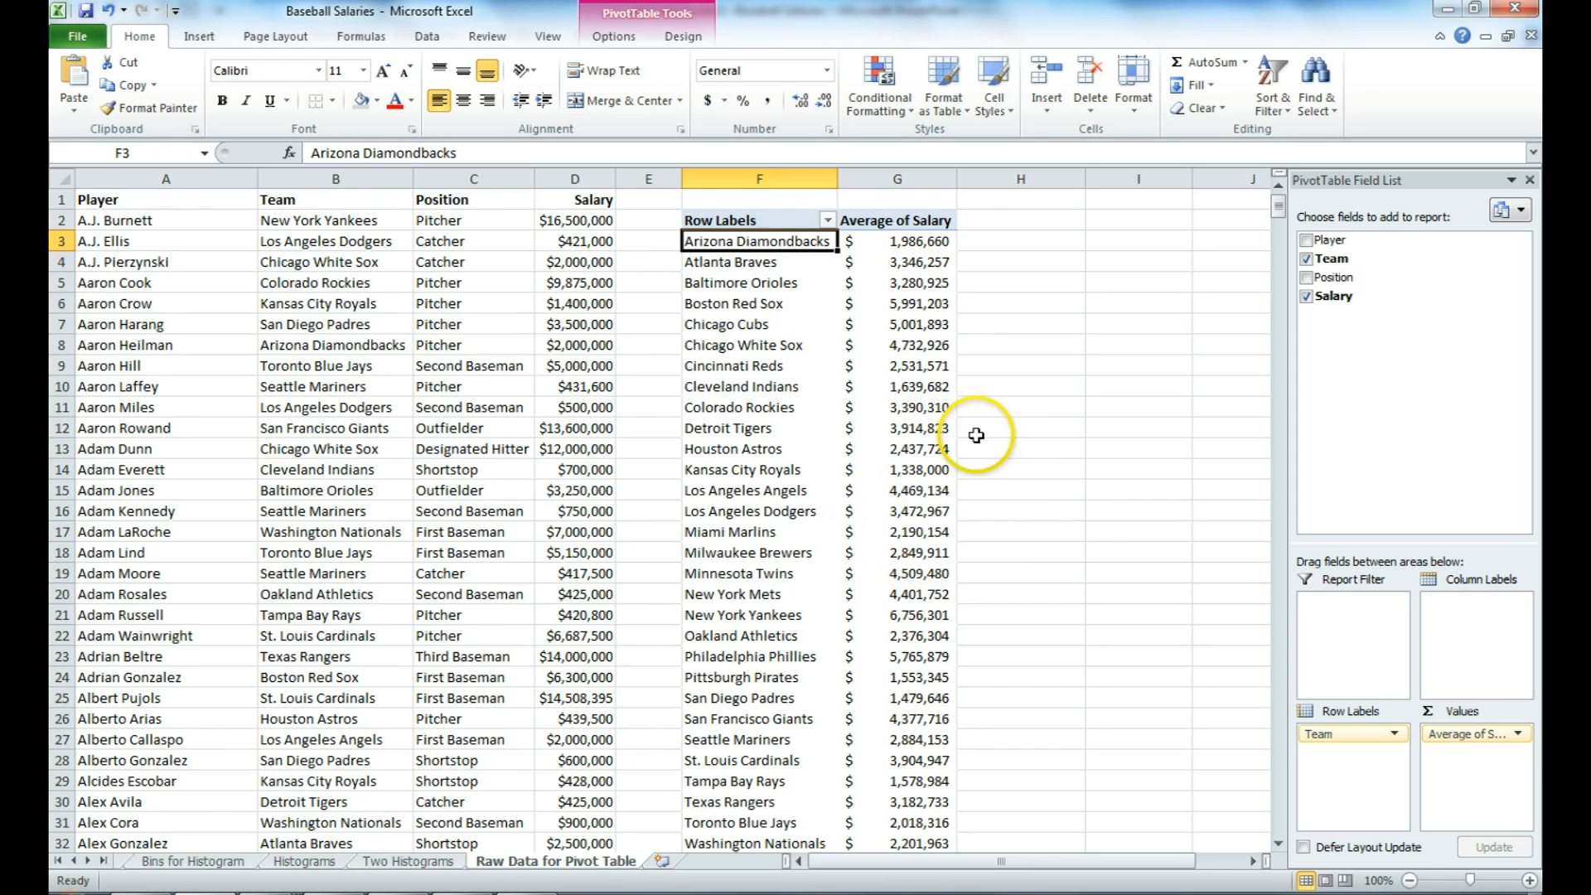
Sort the teams in the PivotTable by average salary from smallest to largest.
{"action": "scroll", "coordinate": [976, 435], "scroll_direction": "down", "scroll_amount": 1}
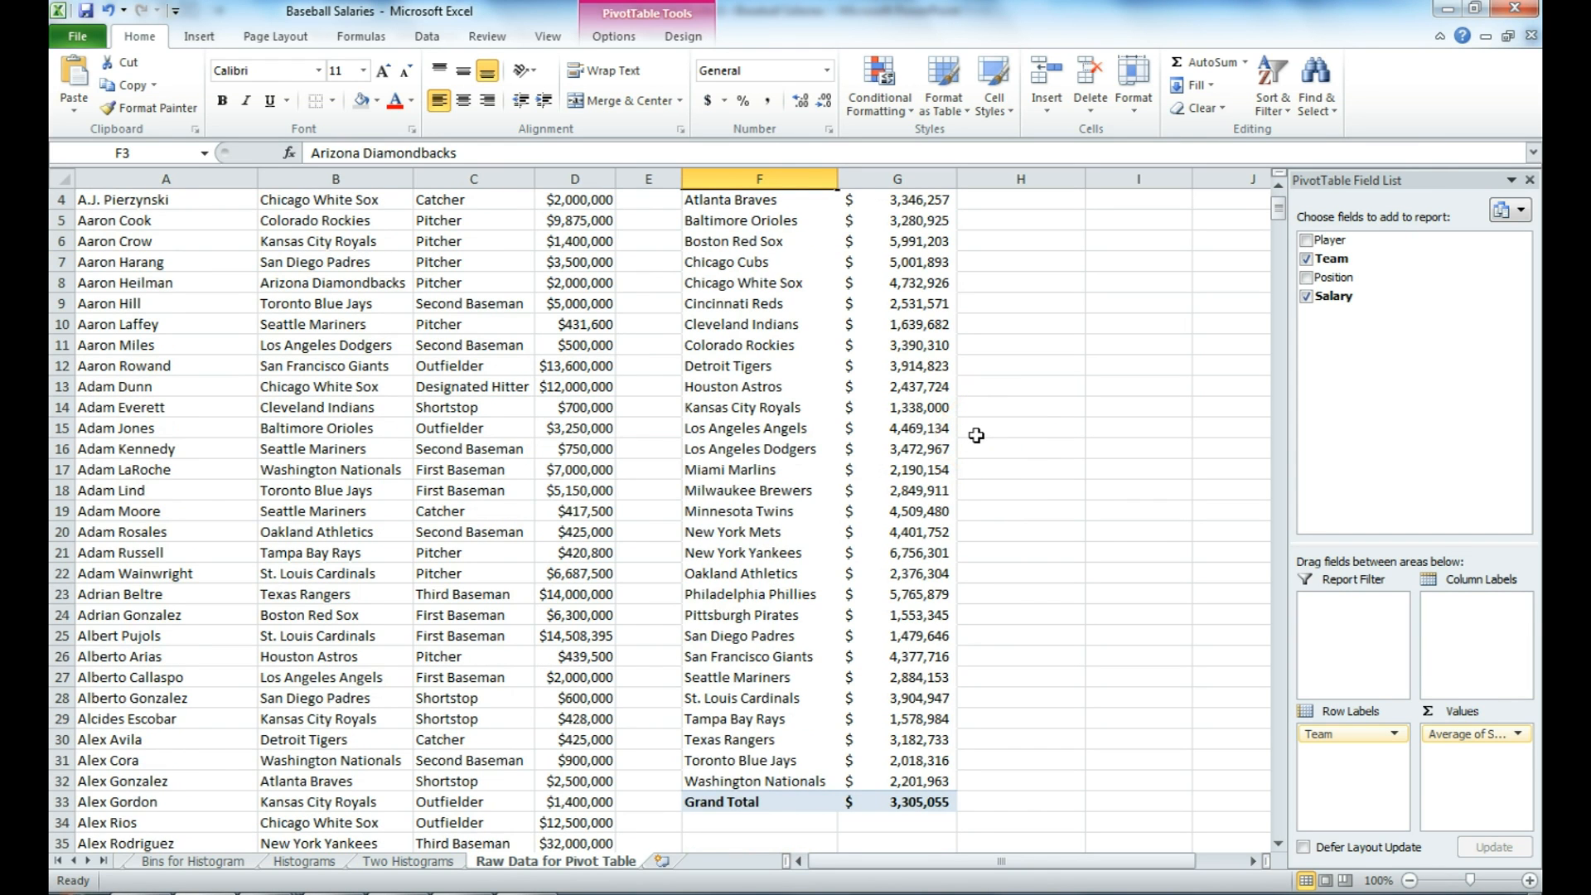
{"action": "left_click", "coordinate": [920, 325]}
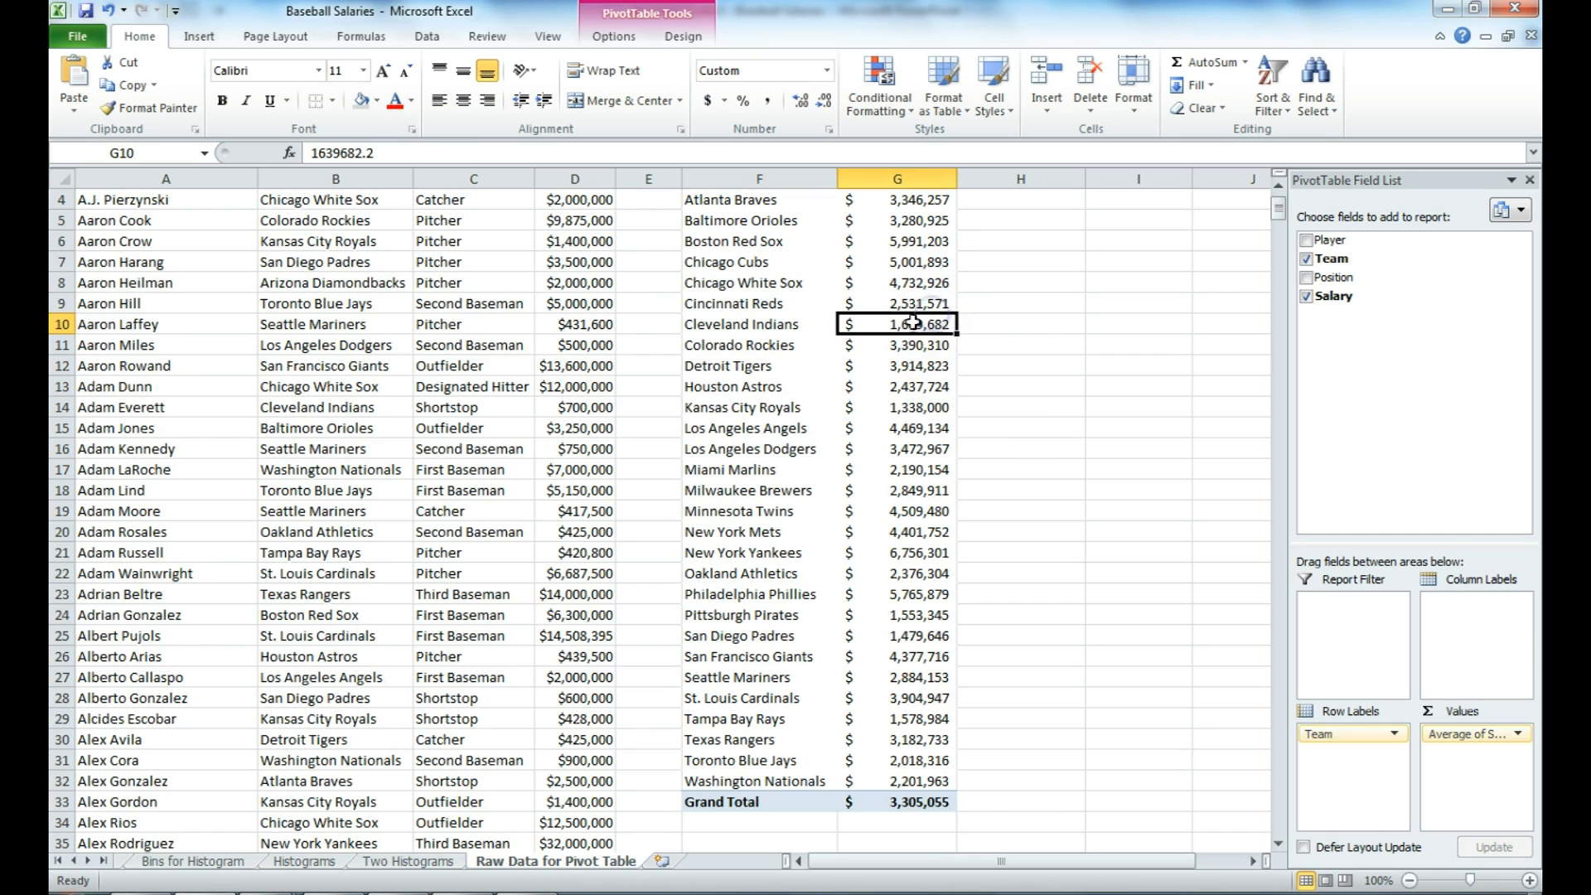
{"action": "right_click", "coordinate": [918, 326]}
{"action": "left_click", "coordinate": [988, 436]}
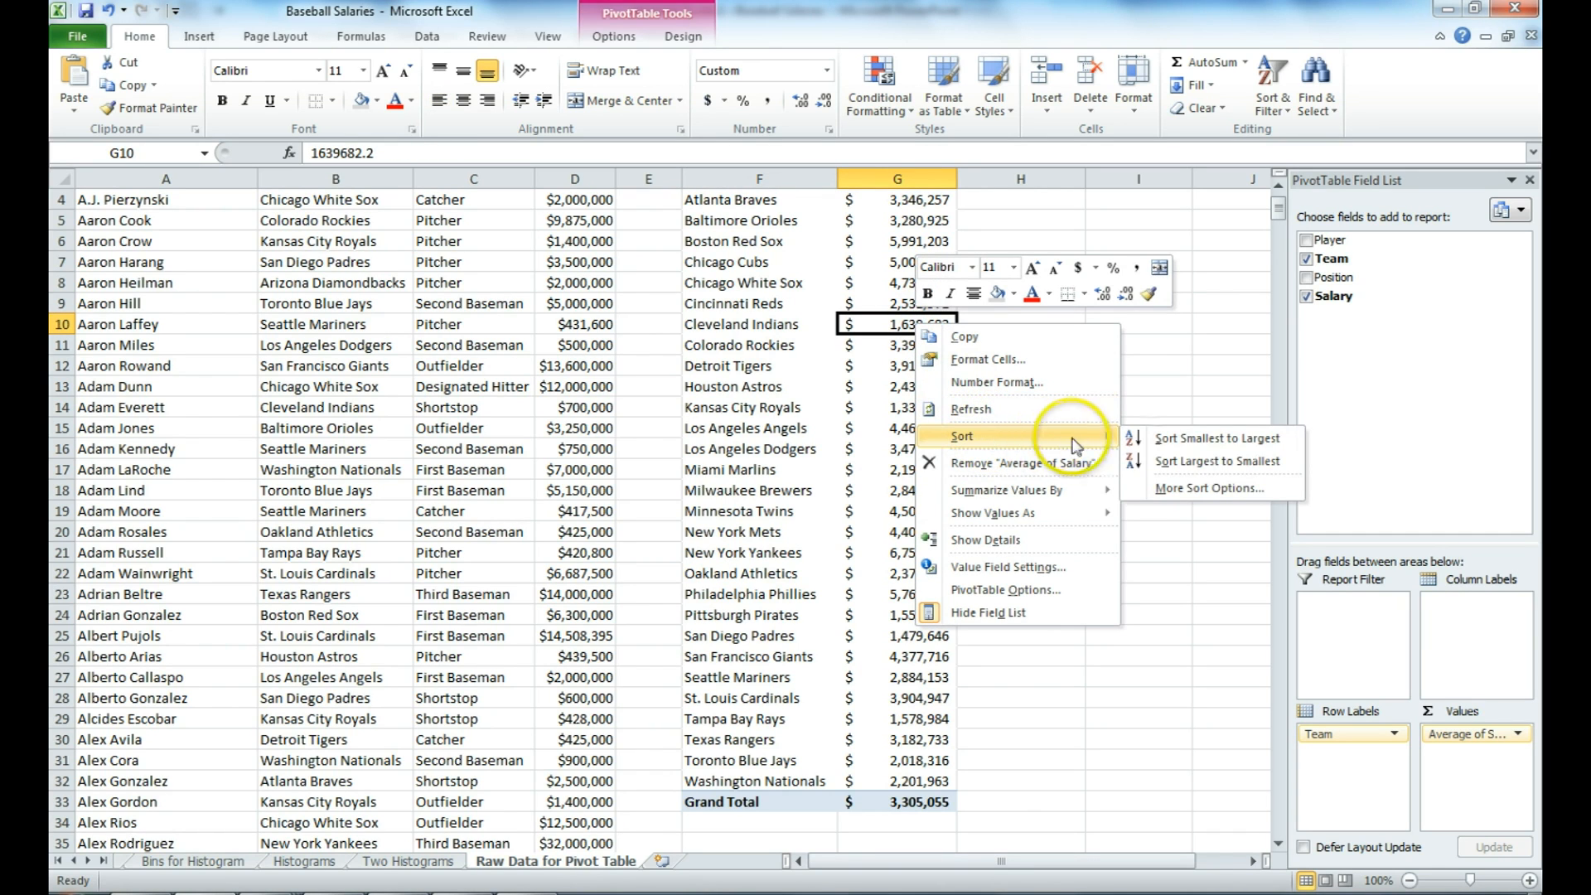
{"action": "left_click", "coordinate": [1198, 439]}
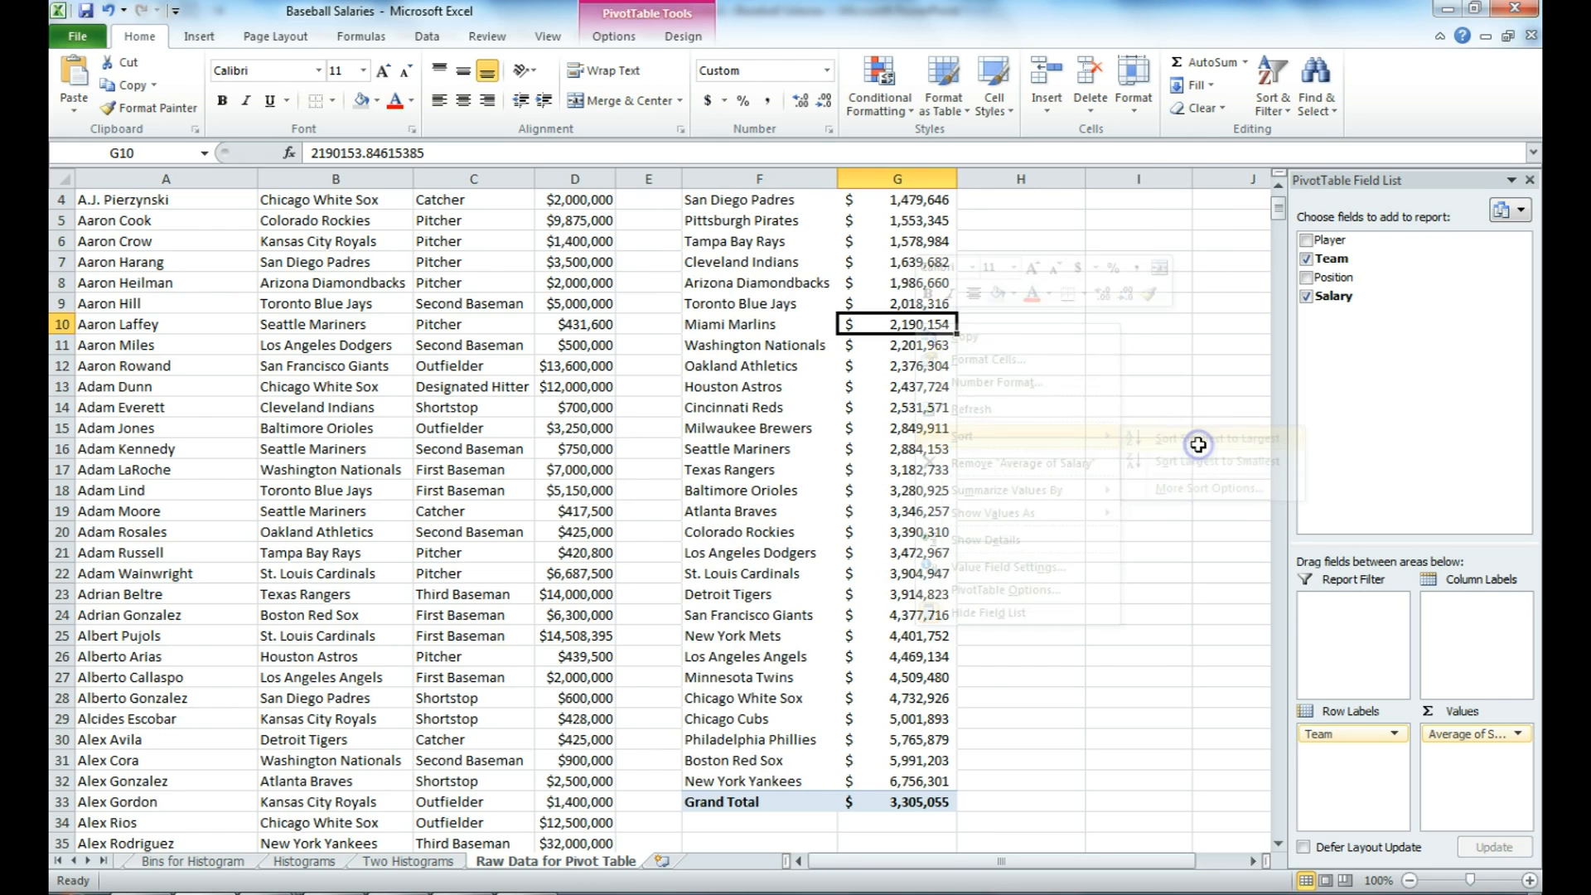
{"action": "scroll", "coordinate": [1061, 393], "scroll_direction": "up", "scroll_amount": 1}
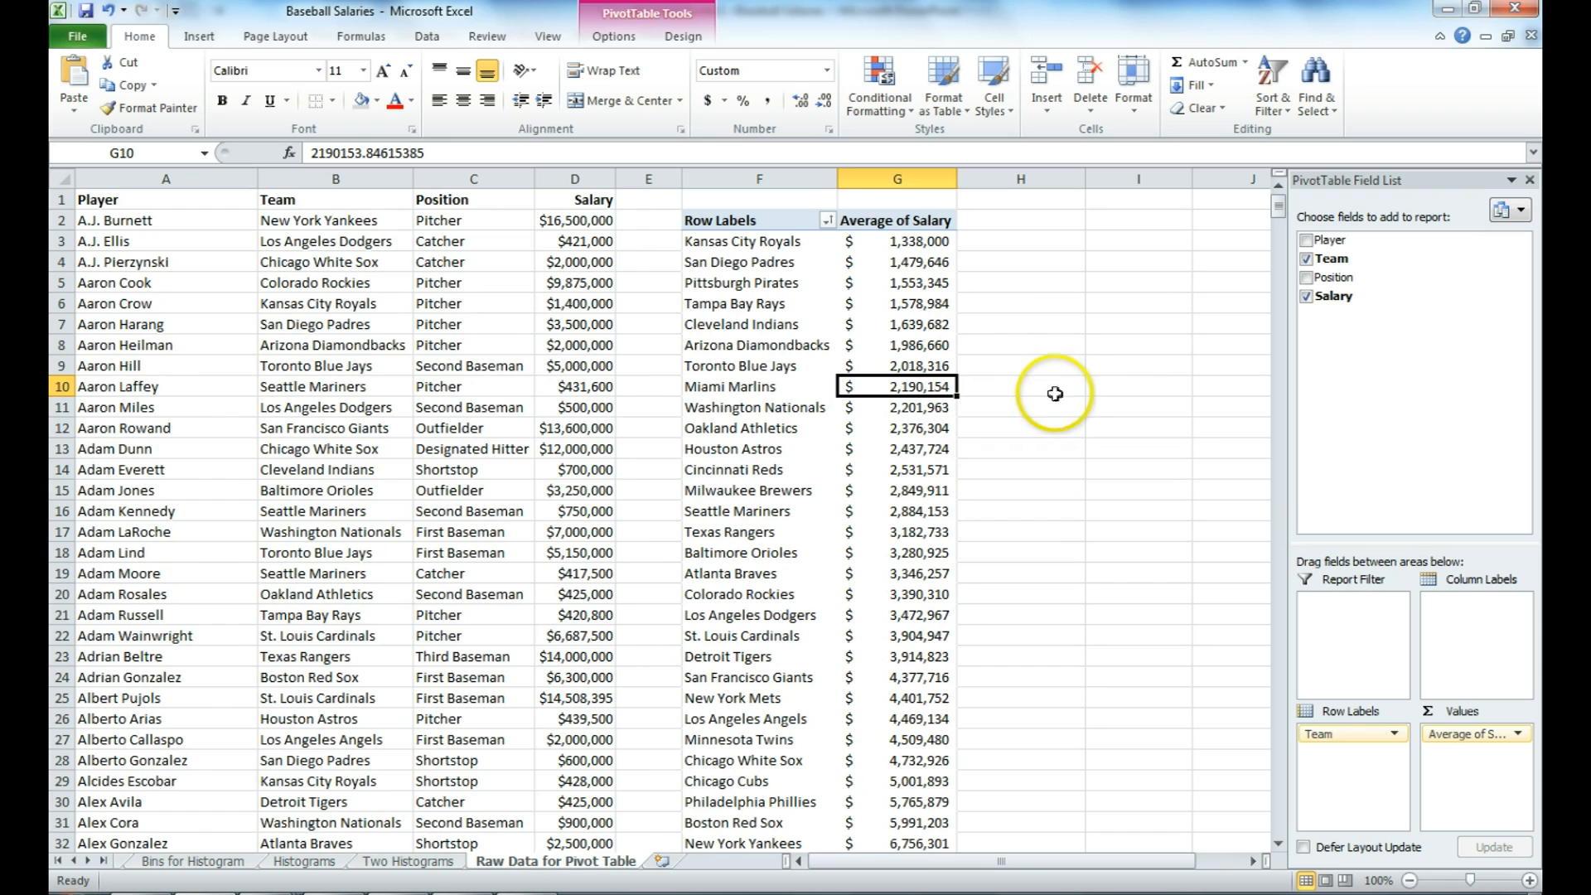
Compare the teams at both ends of the sorted list and show the detail records behind the New York Yankees' average salary.
{"action": "left_click", "coordinate": [738, 242]}
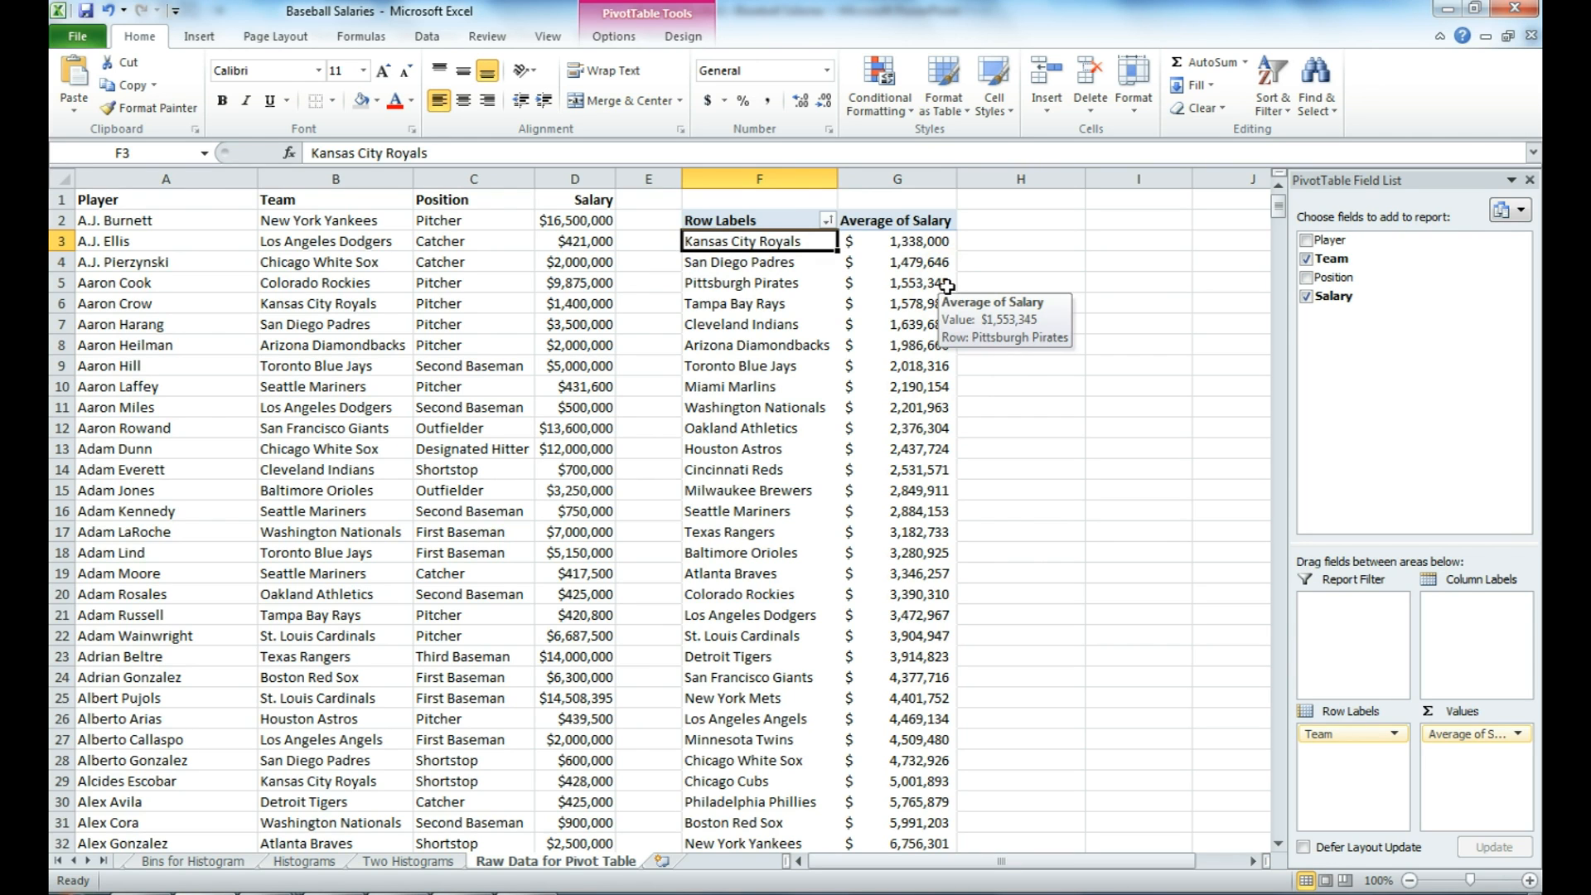
{"action": "scroll", "coordinate": [947, 286], "scroll_direction": "down", "scroll_amount": 1}
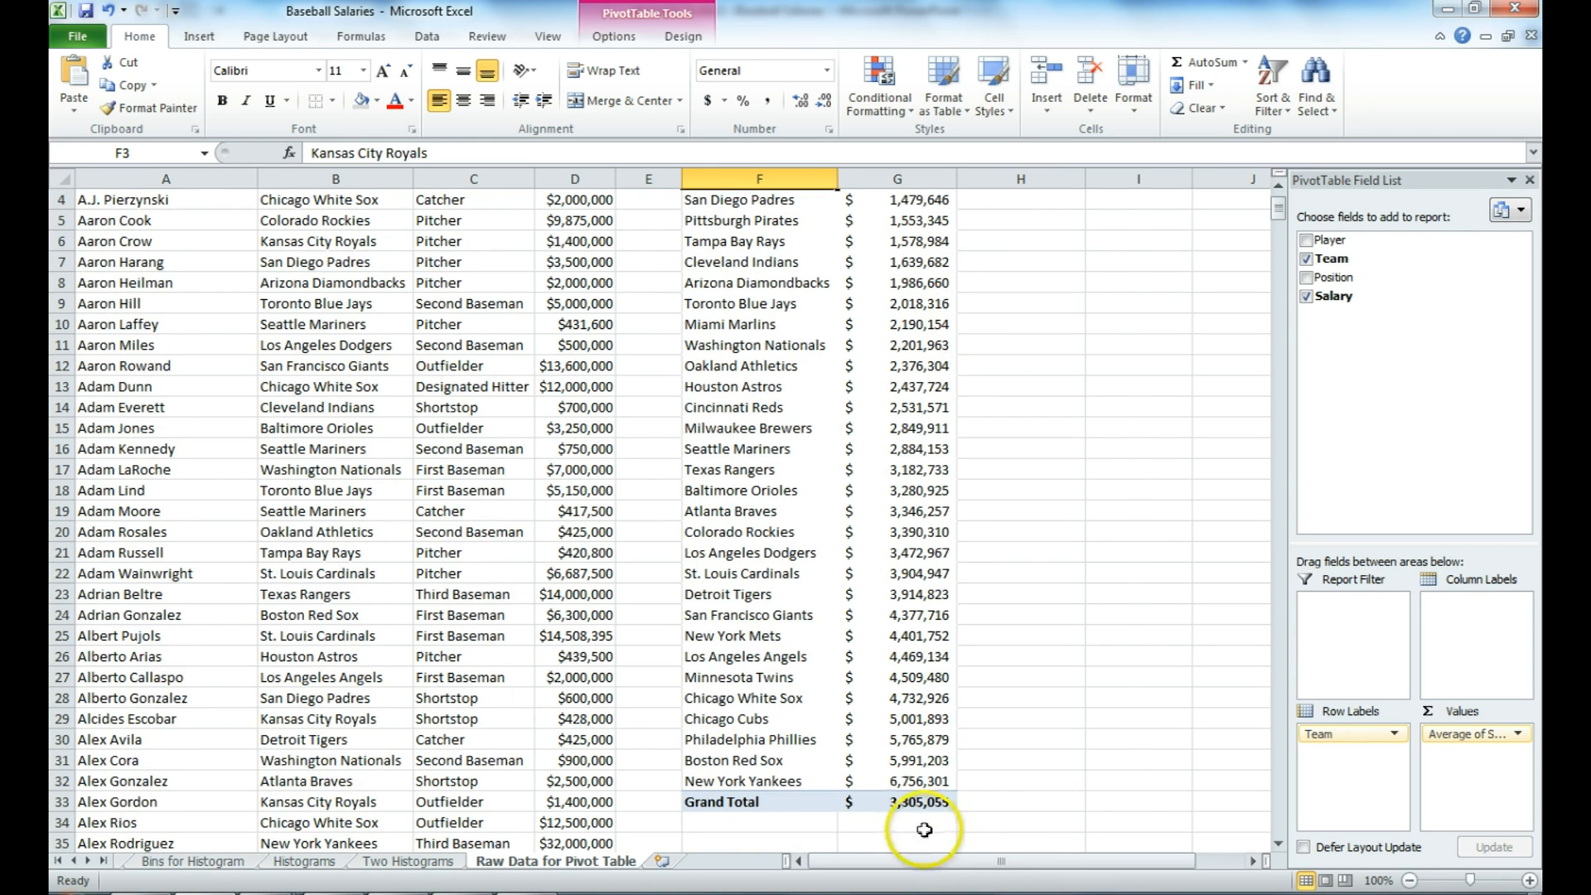
{"action": "left_click", "coordinate": [915, 783]}
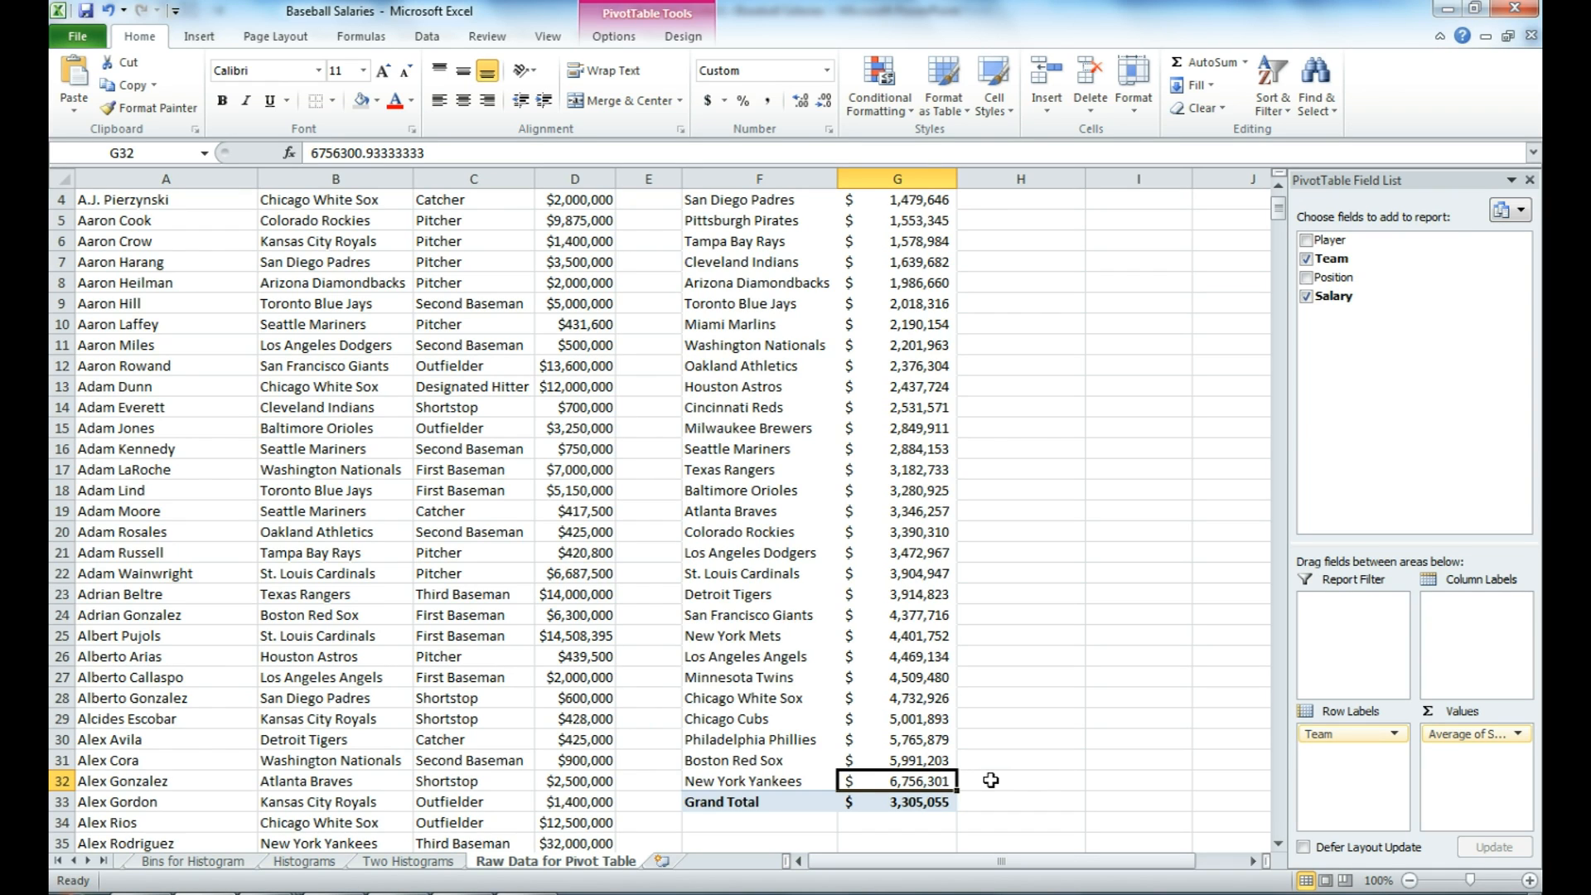
{"action": "mouse_move", "coordinate": [908, 781]}
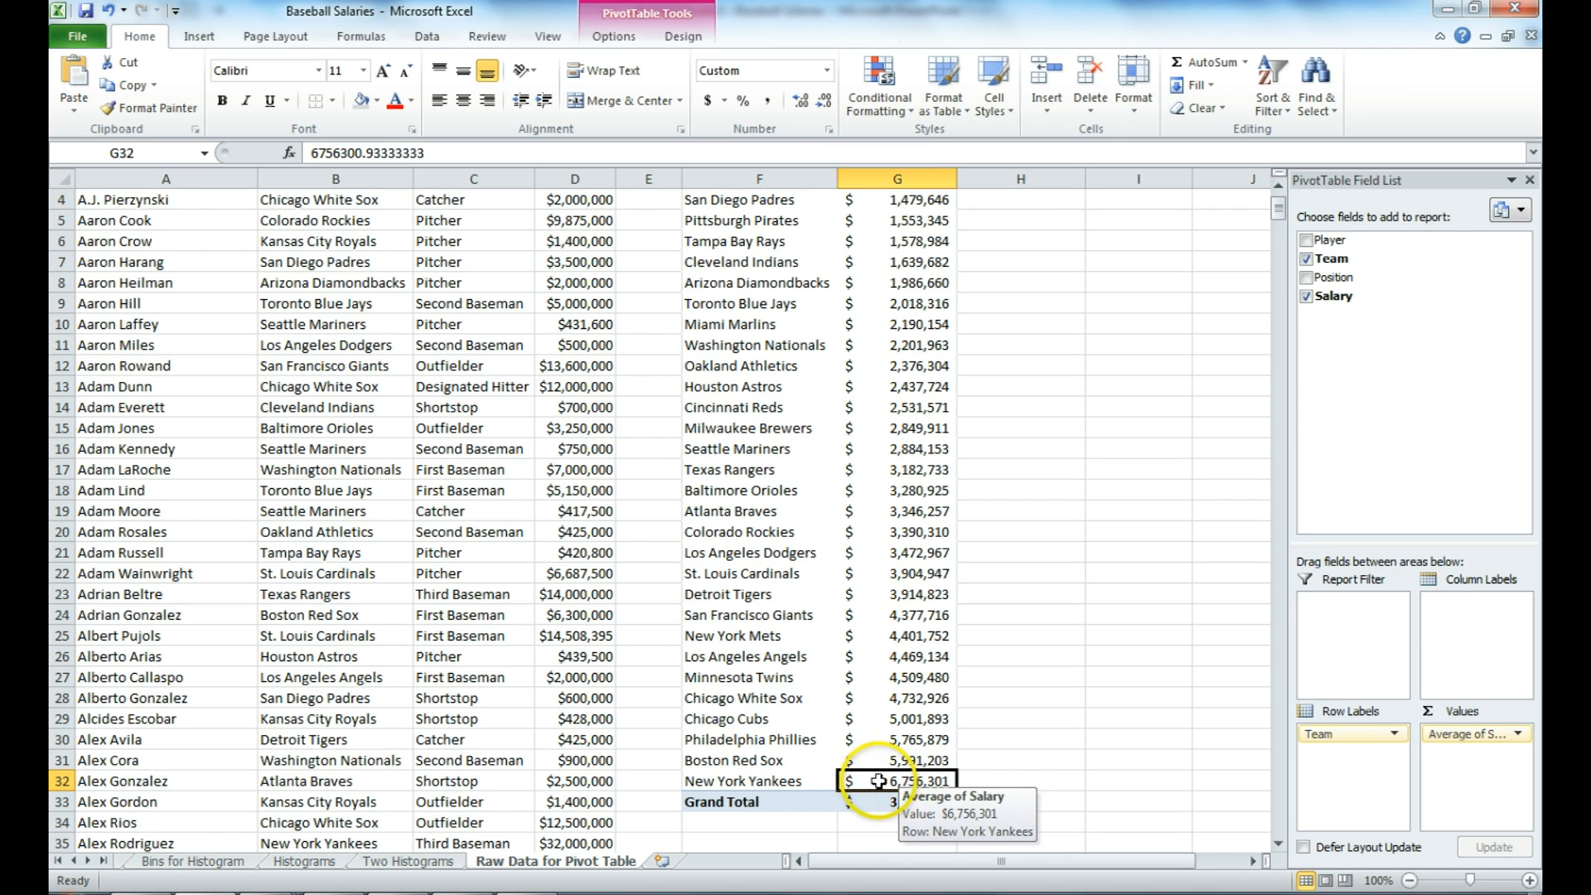
{"action": "double_click", "coordinate": [877, 780]}
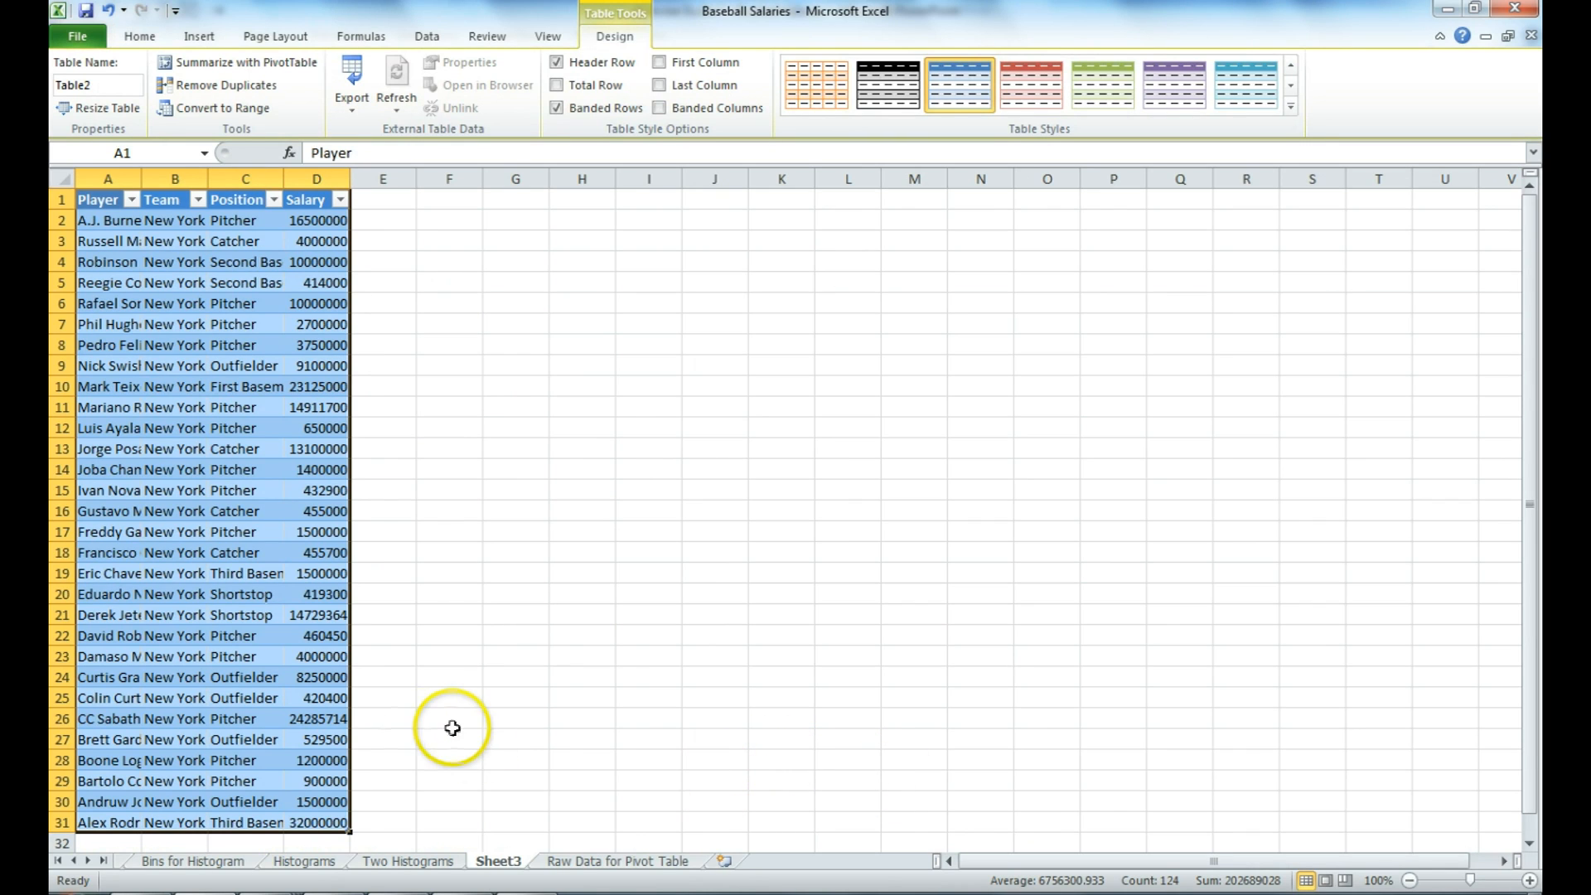
Format the salary in D31 of the detail sheet as dollar accounting without decimals and select the player name in A31.
{"action": "left_click", "coordinate": [317, 825]}
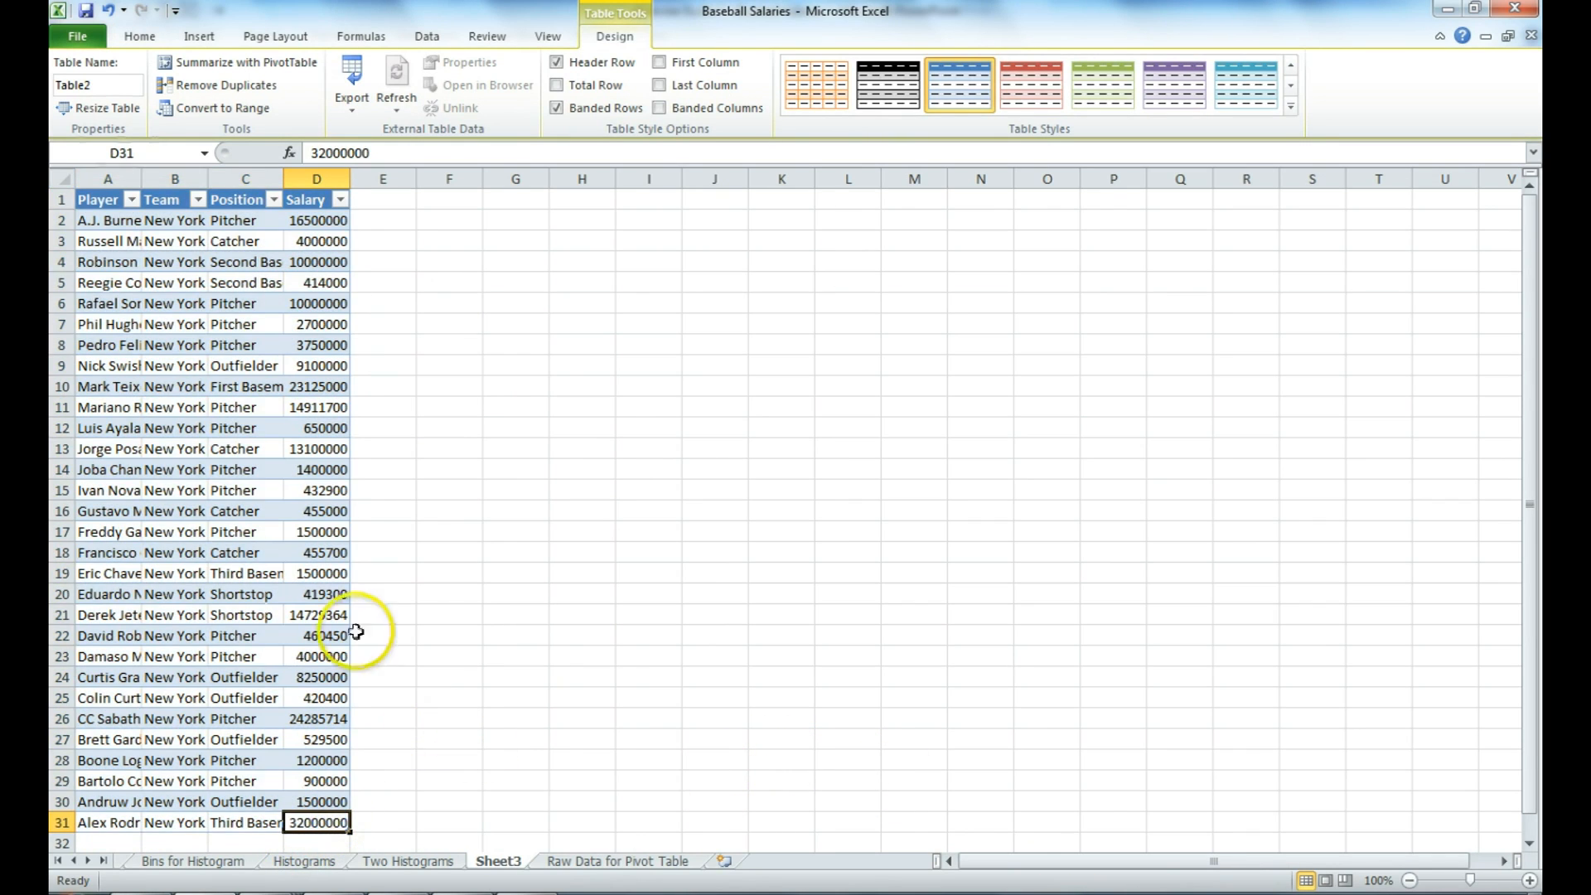
{"action": "left_click", "coordinate": [137, 35]}
{"action": "left_click", "coordinate": [708, 100]}
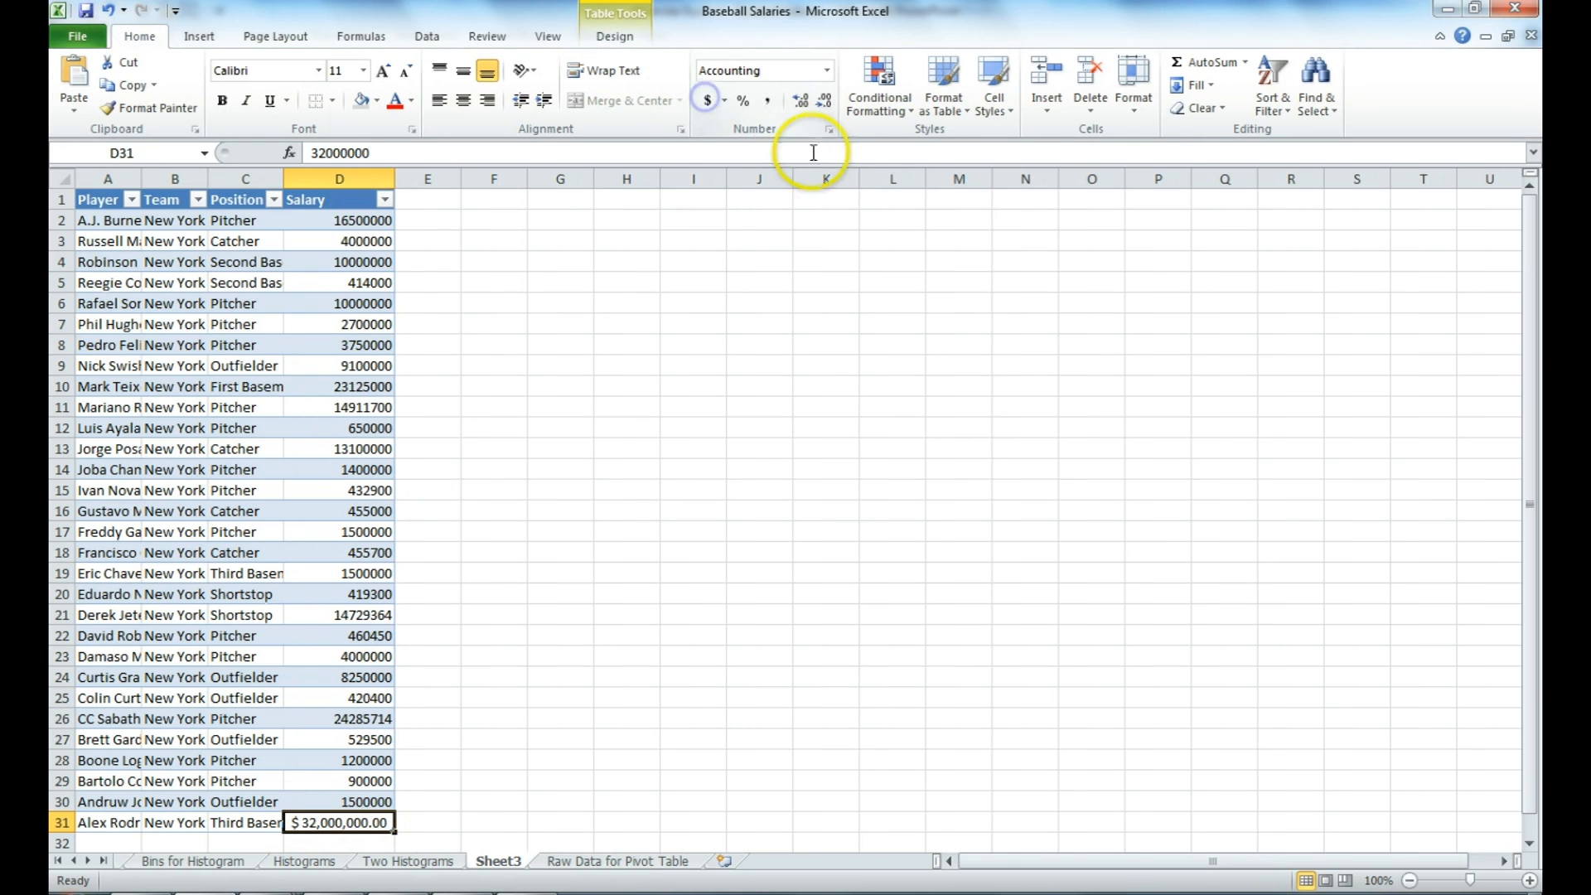
{"action": "left_click", "coordinate": [825, 104]}
{"action": "left_click", "coordinate": [825, 103]}
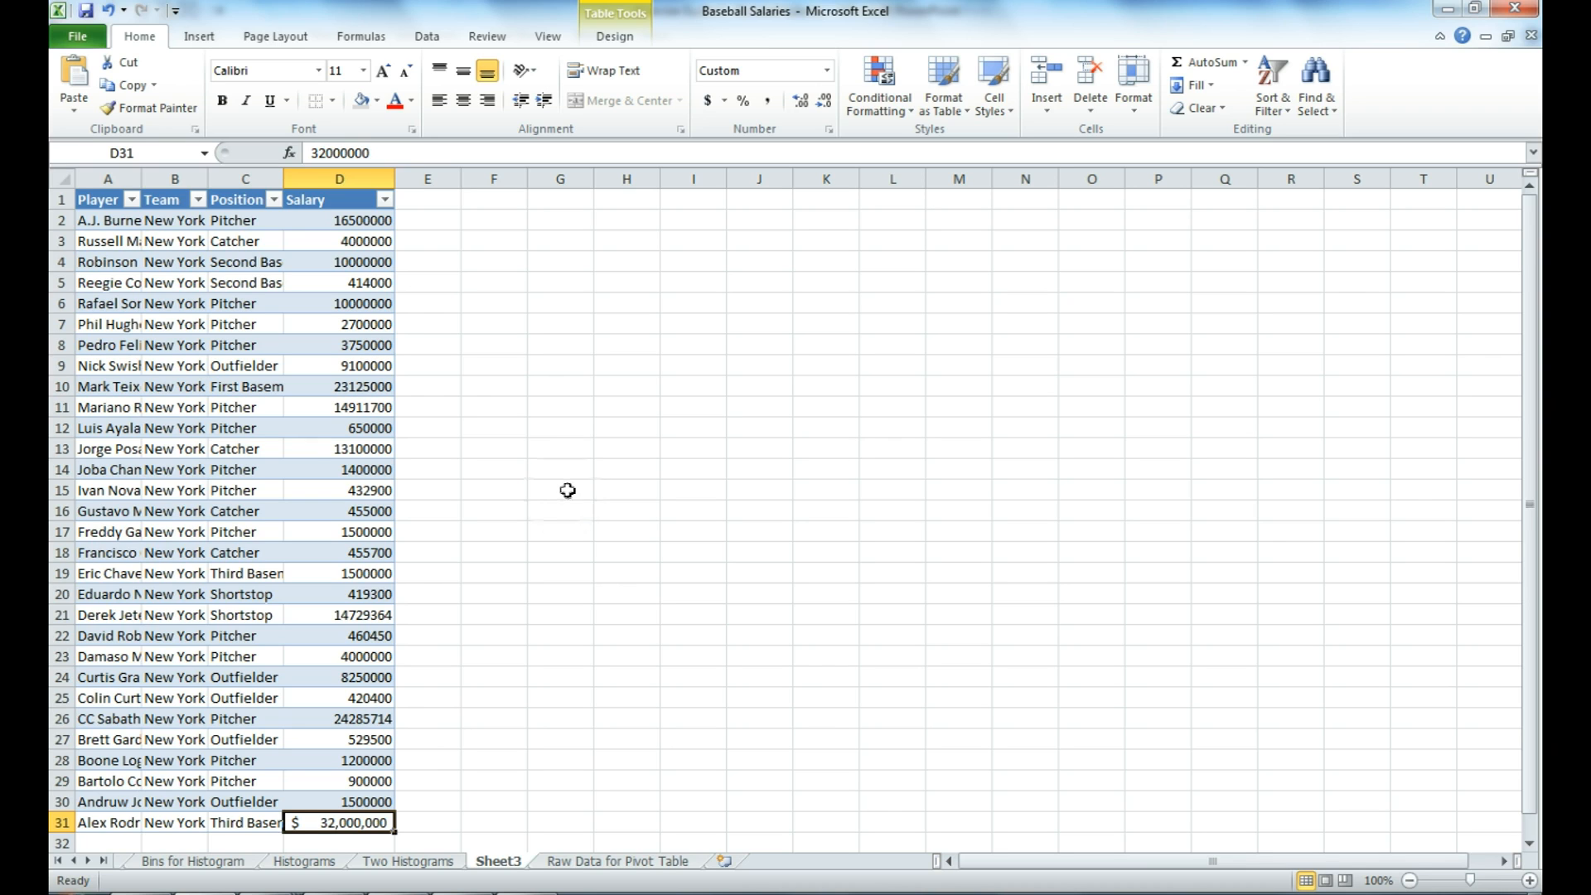
{"action": "left_click", "coordinate": [96, 823]}
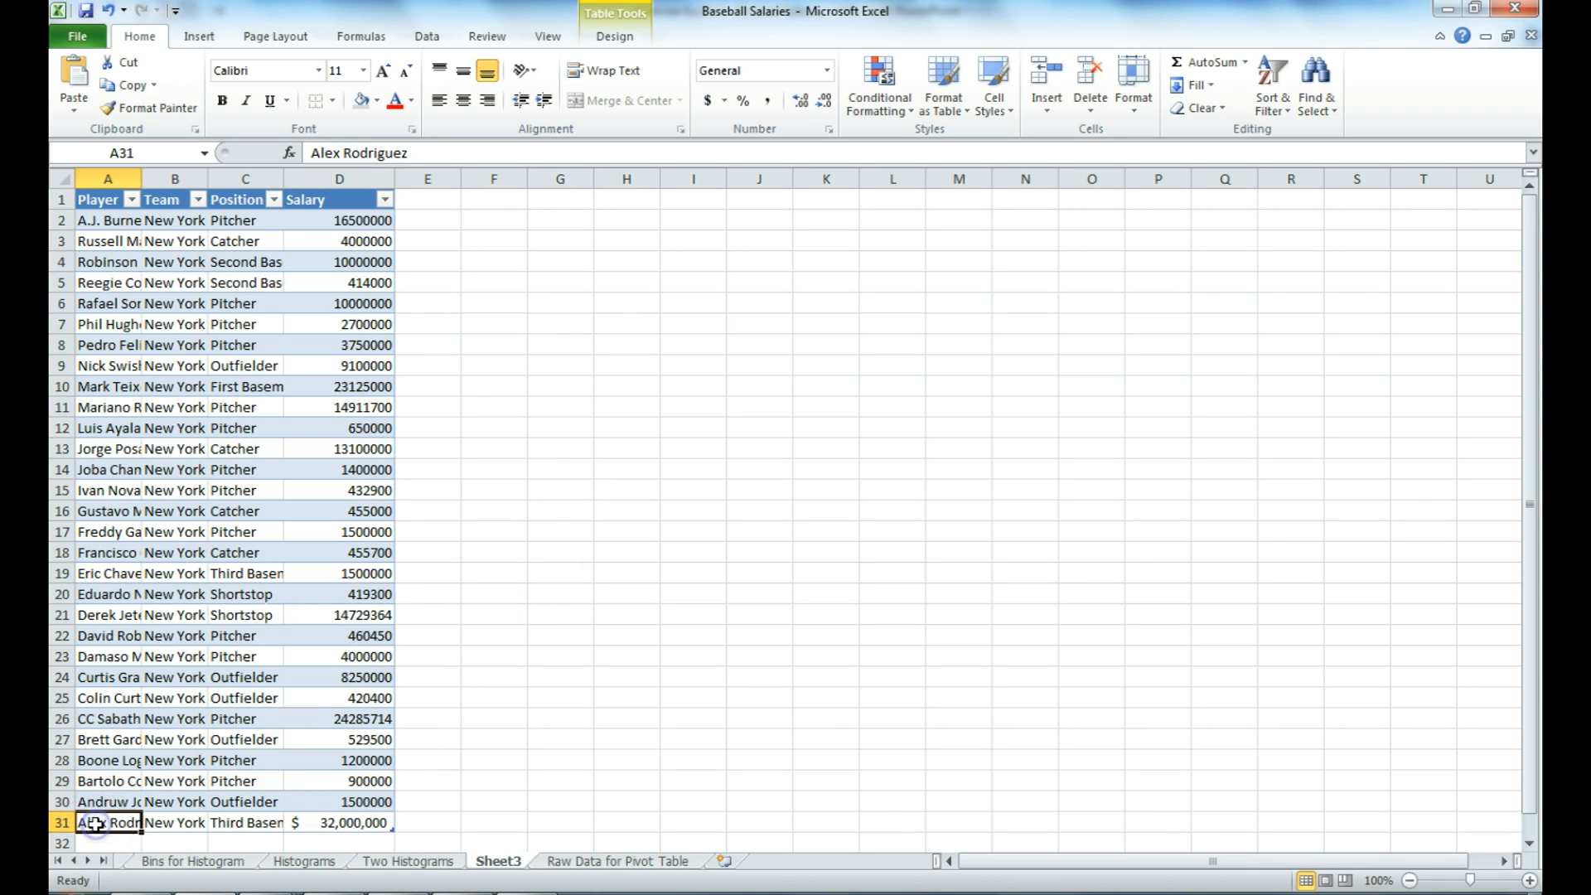
{"action": "left_click", "coordinate": [110, 821]}
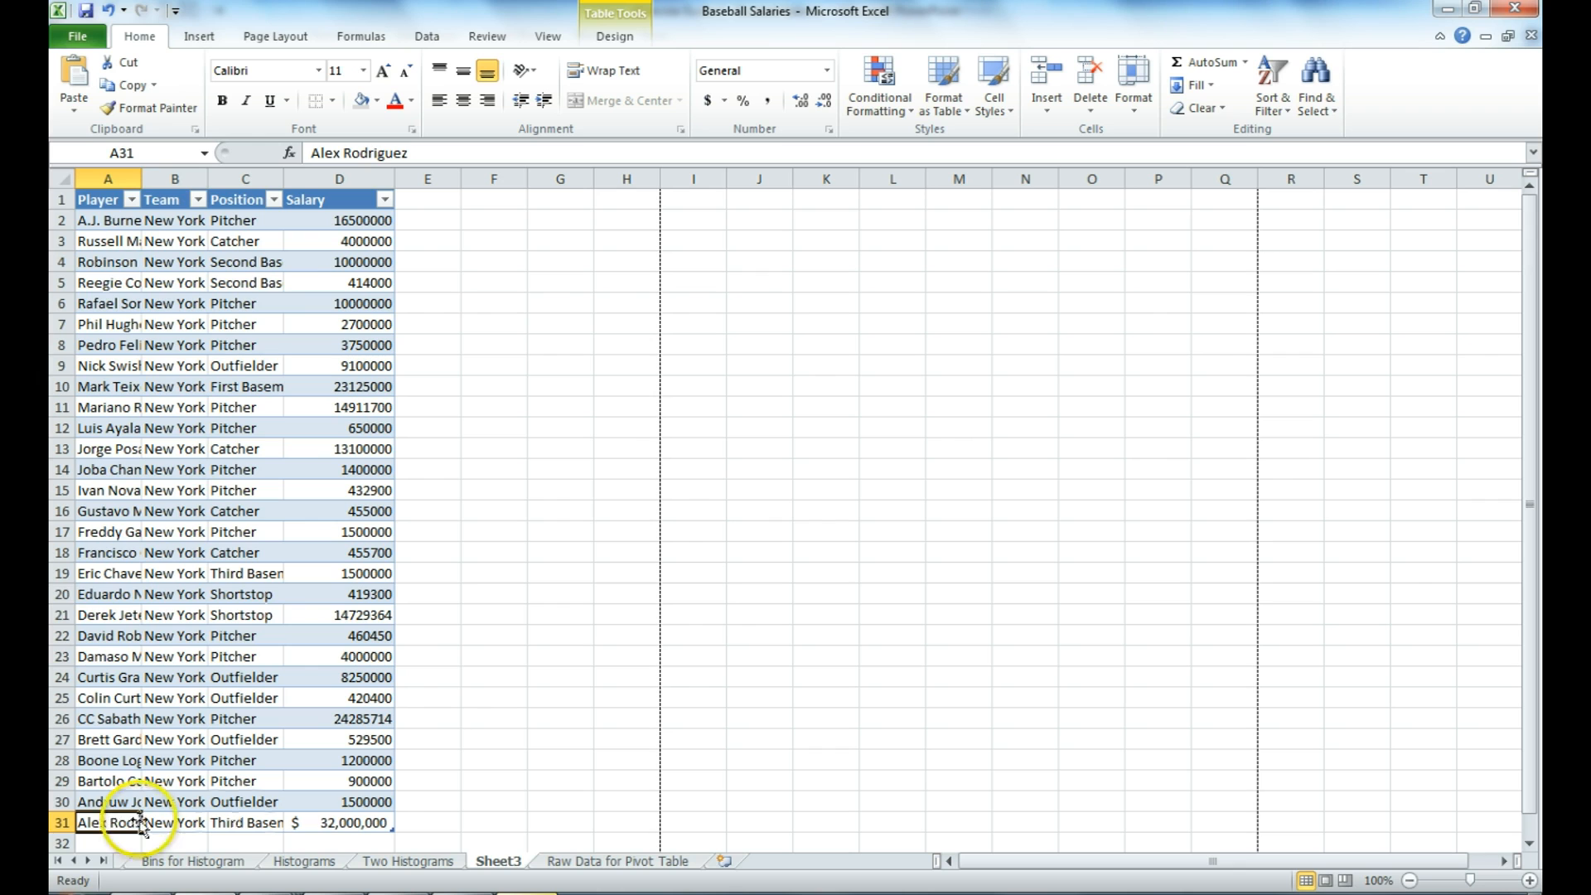
Delete the detail worksheet Sheet3 from the workbook.
{"action": "right_click", "coordinate": [510, 864]}
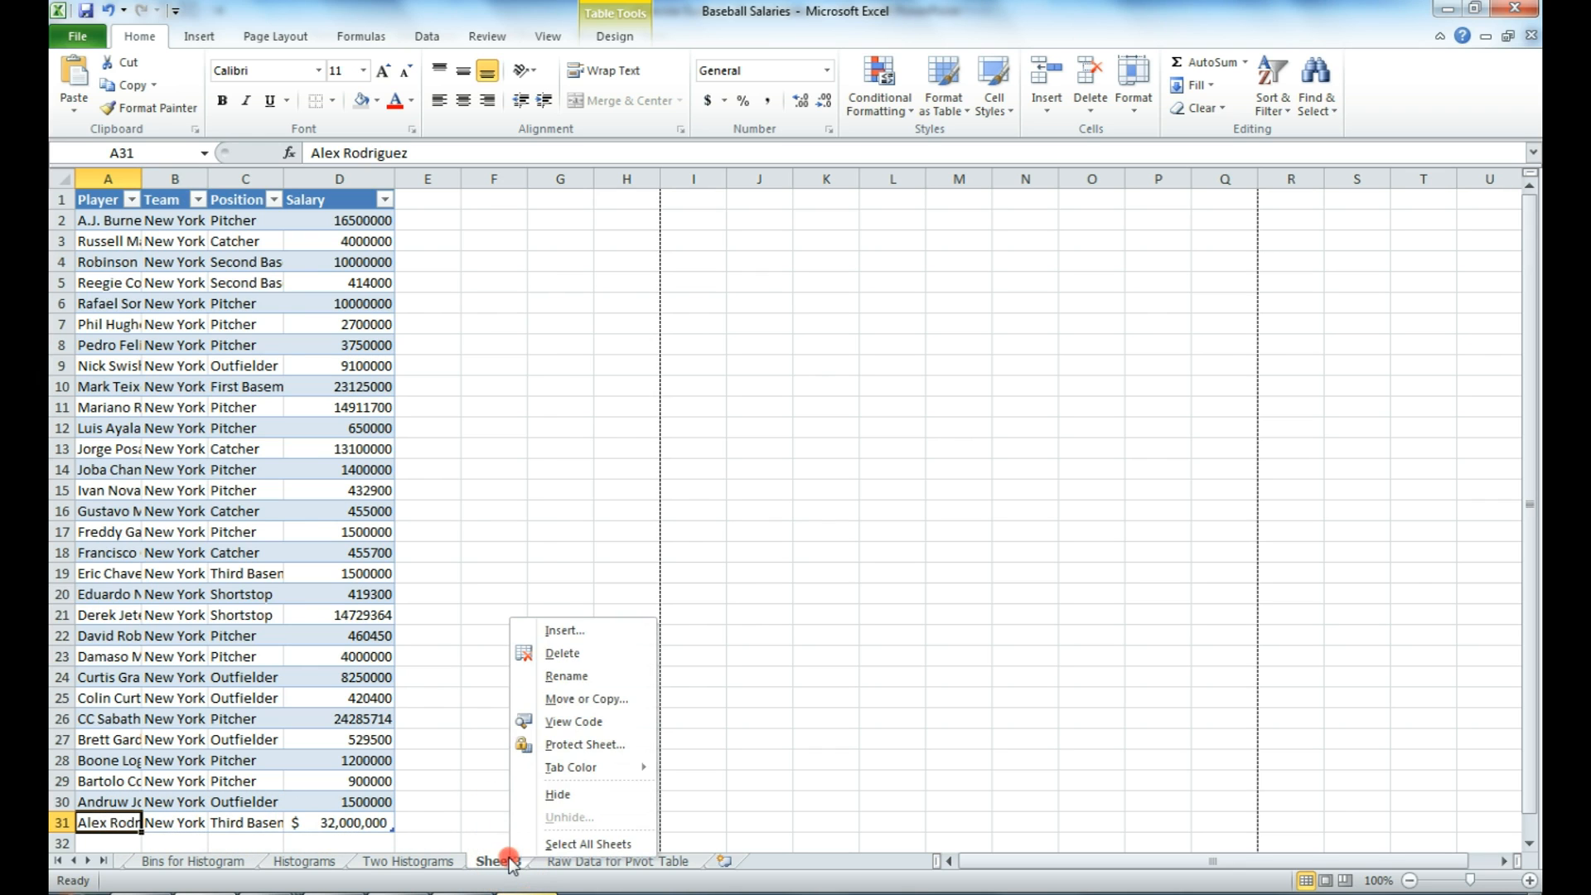
{"action": "left_click", "coordinate": [563, 653]}
{"action": "left_click", "coordinate": [754, 505]}
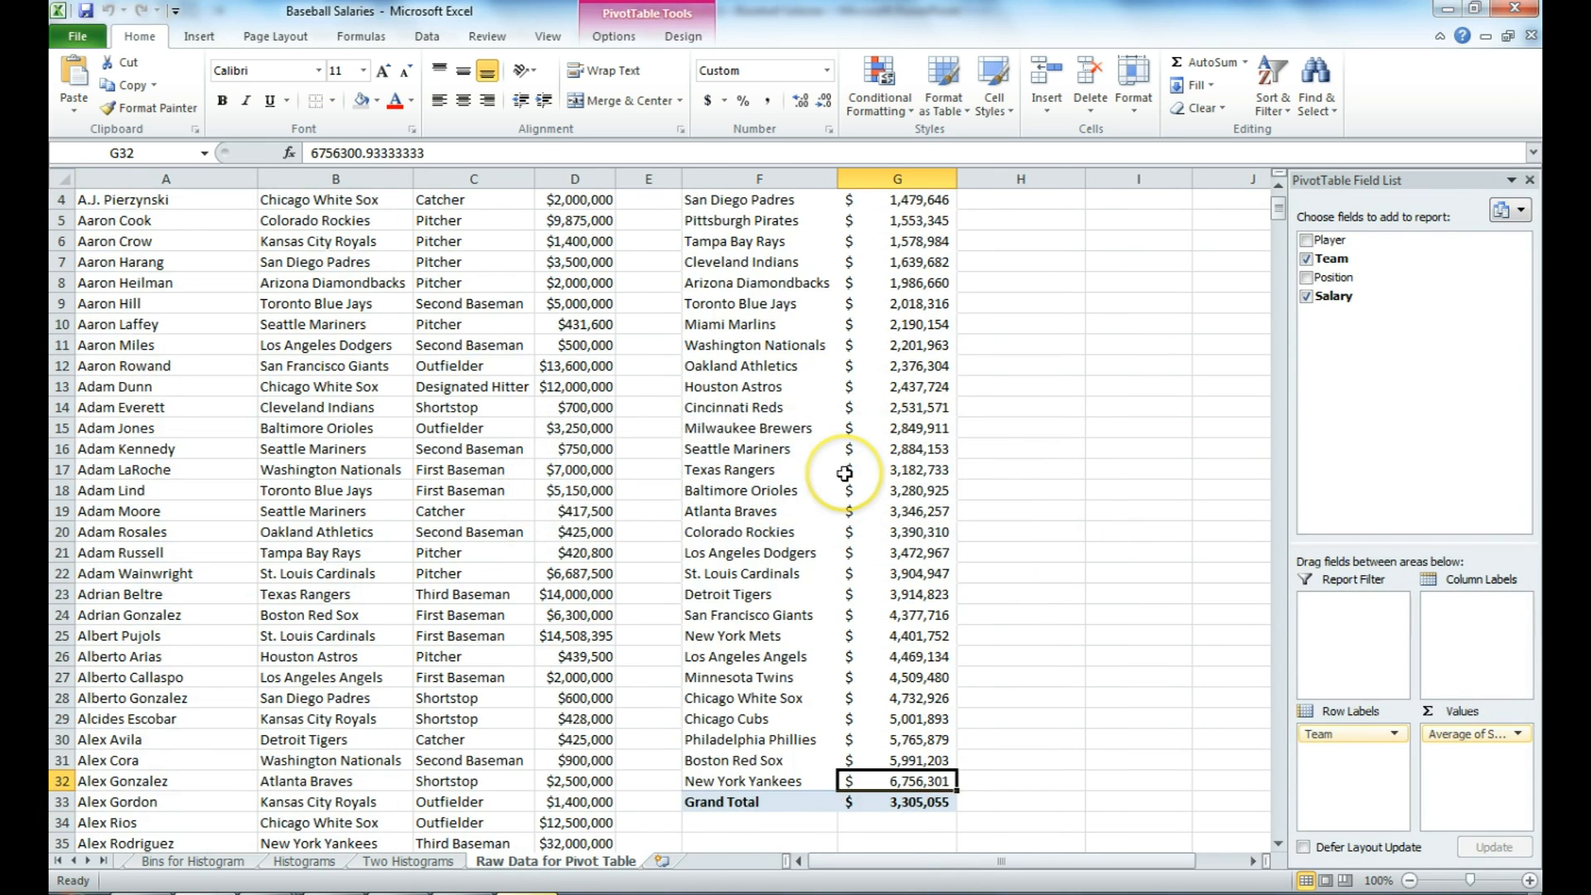
Replace Team with Position as the PivotTable's row field so salaries are averaged by position.
{"action": "scroll", "coordinate": [843, 474], "scroll_direction": "up", "scroll_amount": 1}
{"action": "left_click", "coordinate": [908, 244]}
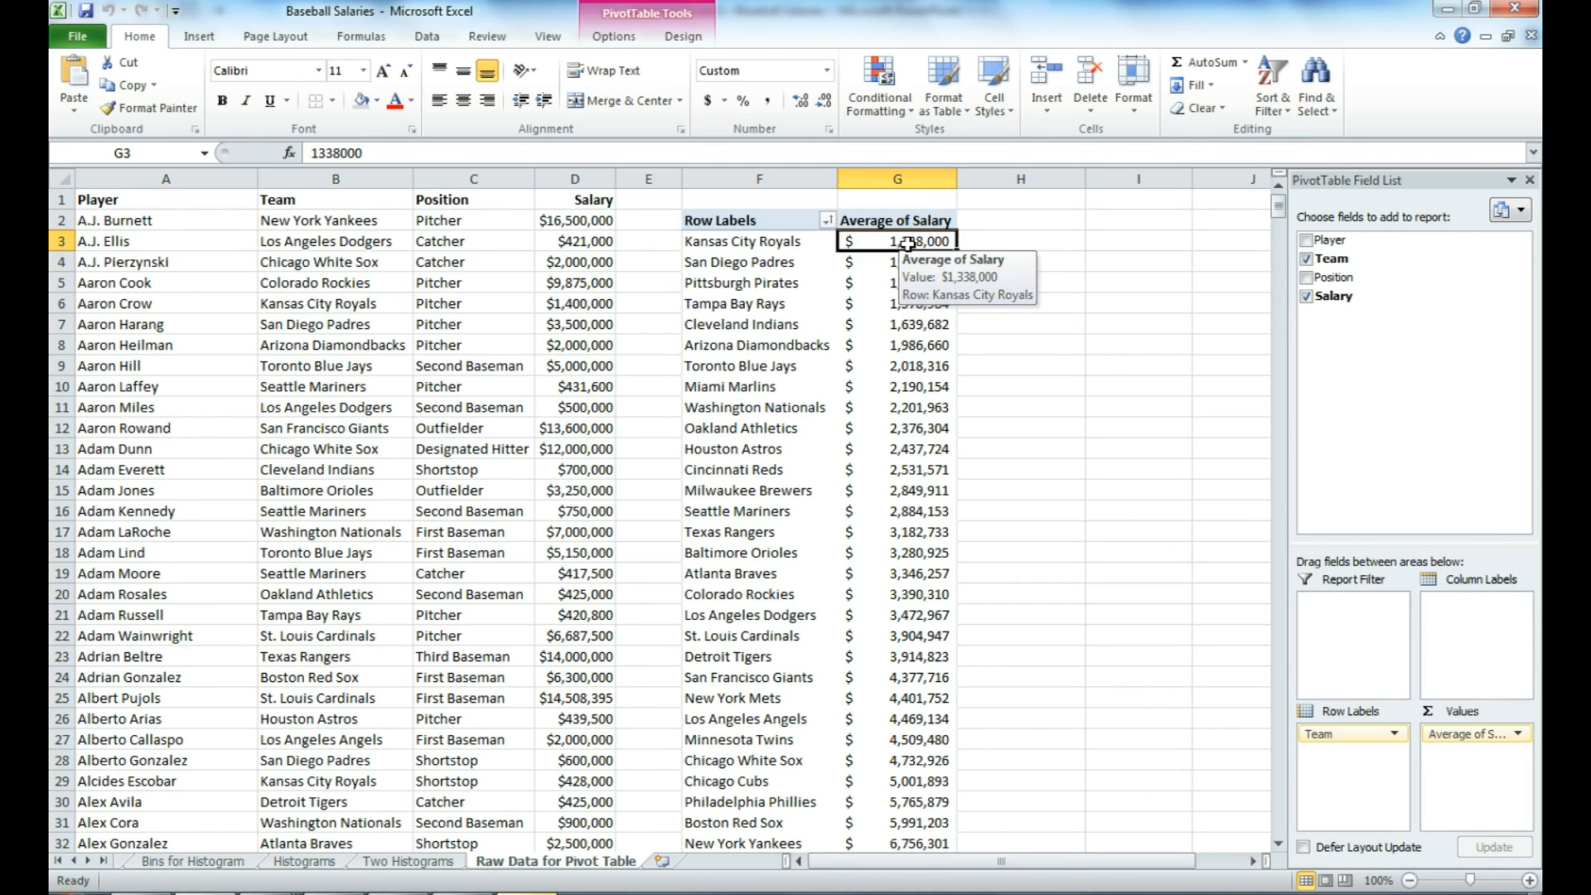
{"action": "left_click", "coordinate": [1307, 262]}
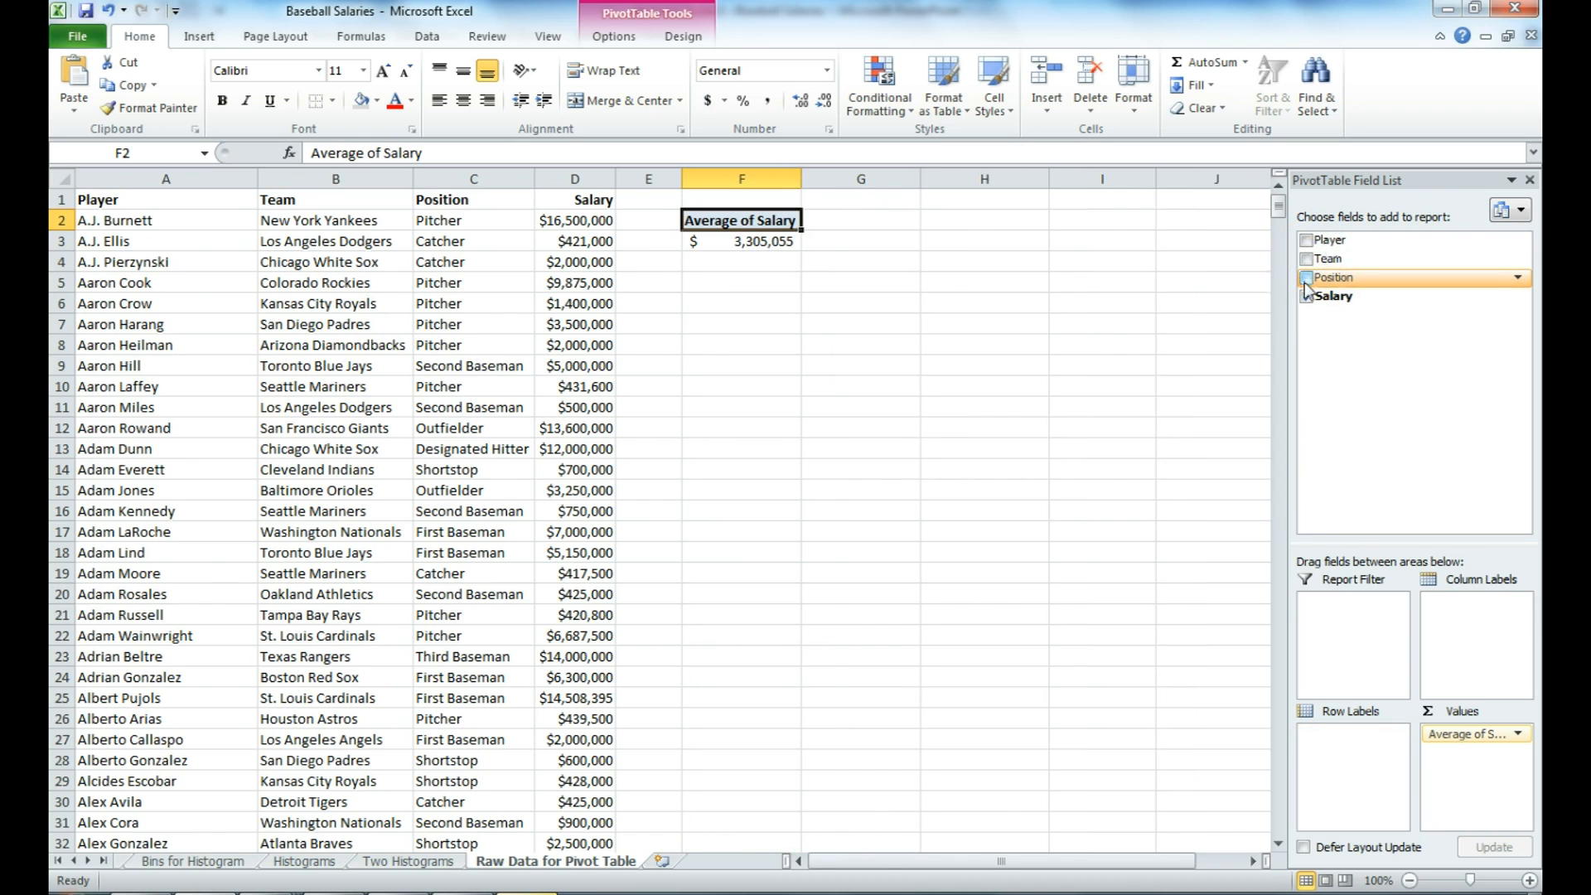
{"action": "left_click", "coordinate": [1307, 278]}
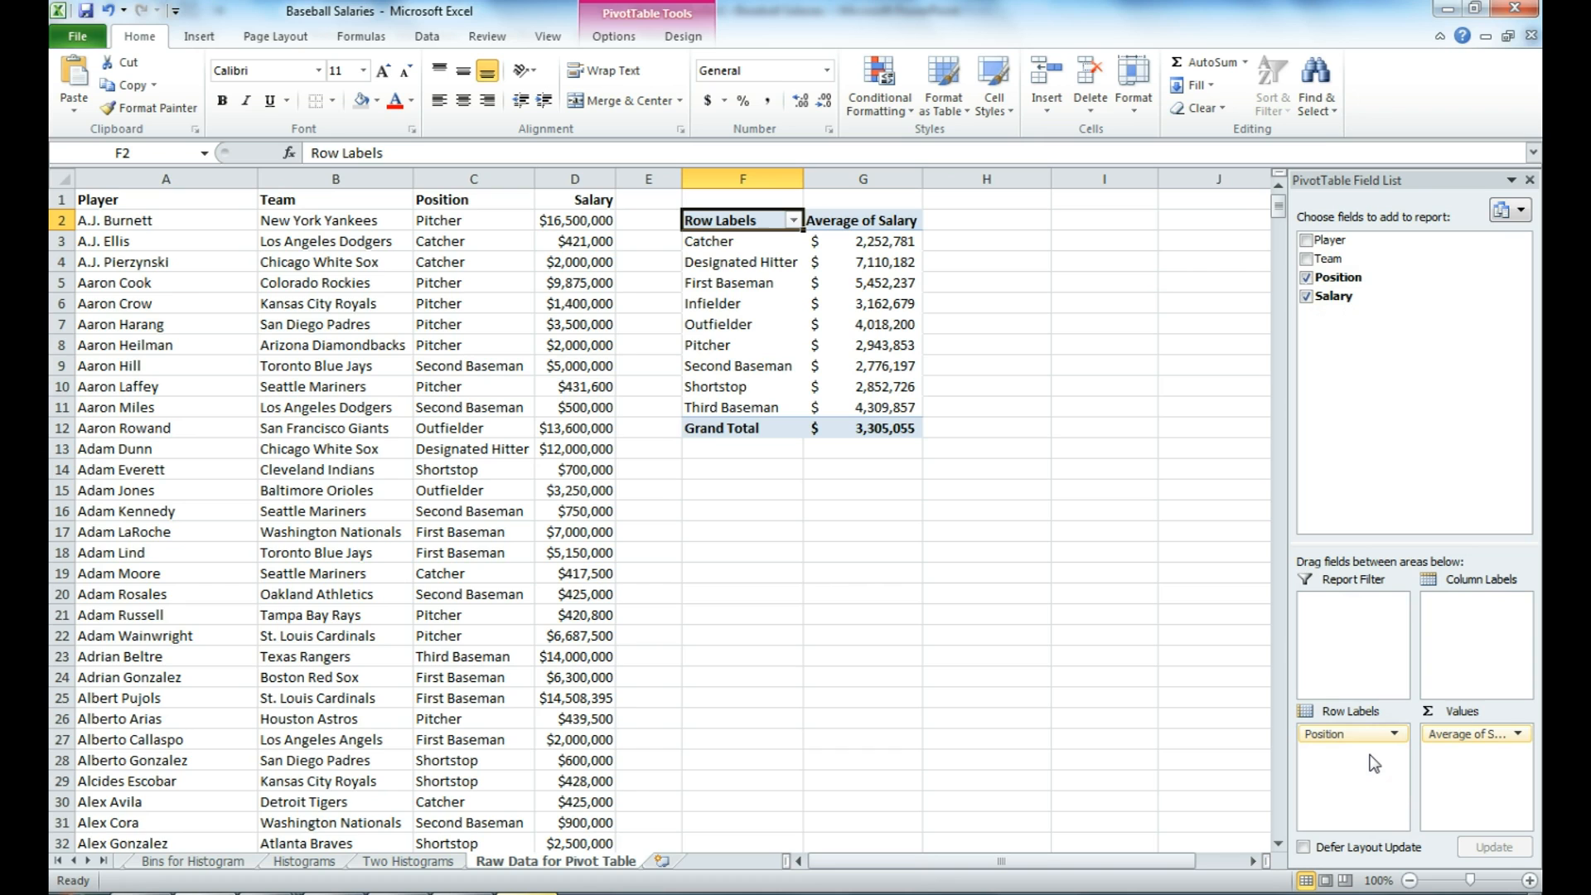
Sort the positions by average salary from largest to smallest and check the Designated Hitter and Third Baseman averages.
{"action": "left_click", "coordinate": [887, 283]}
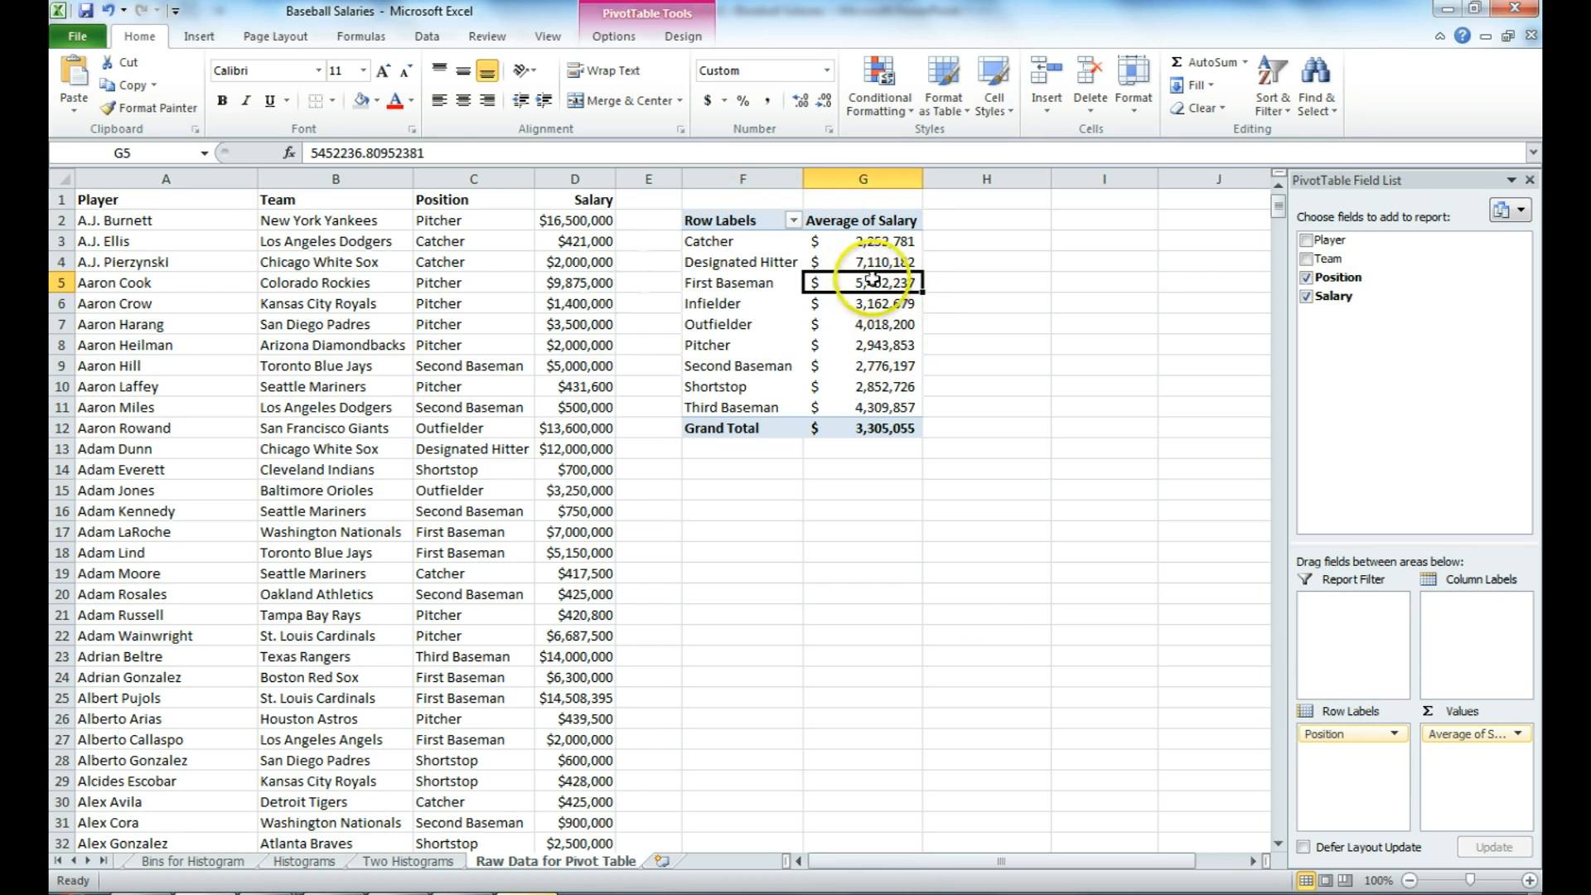
{"action": "left_click", "coordinate": [429, 37]}
{"action": "left_click", "coordinate": [503, 101]}
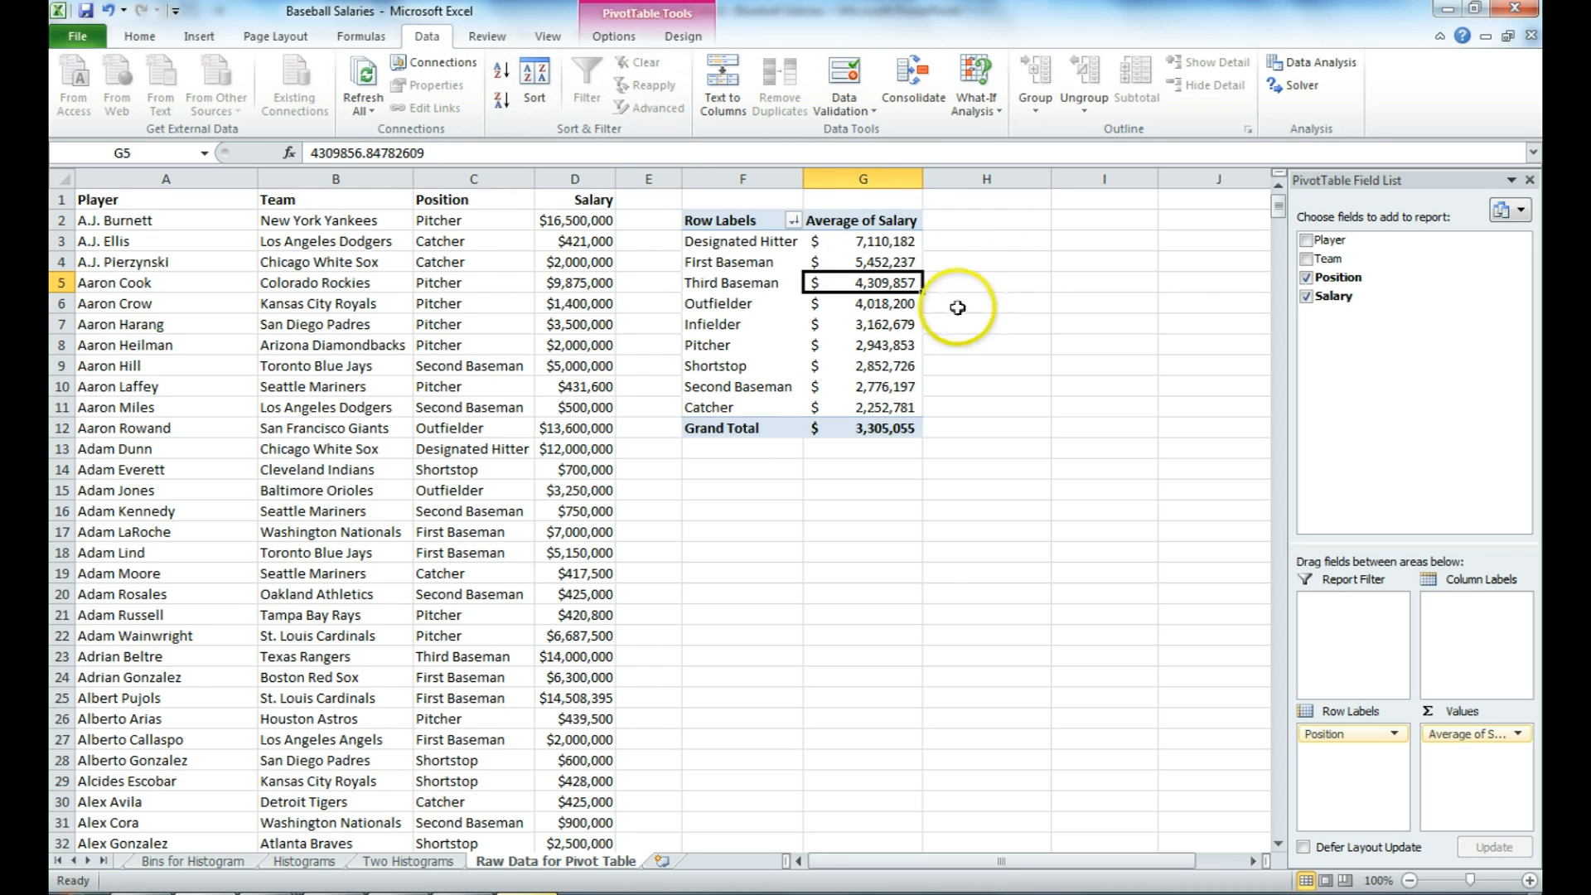
{"action": "left_click", "coordinate": [940, 243]}
{"action": "left_click", "coordinate": [866, 243]}
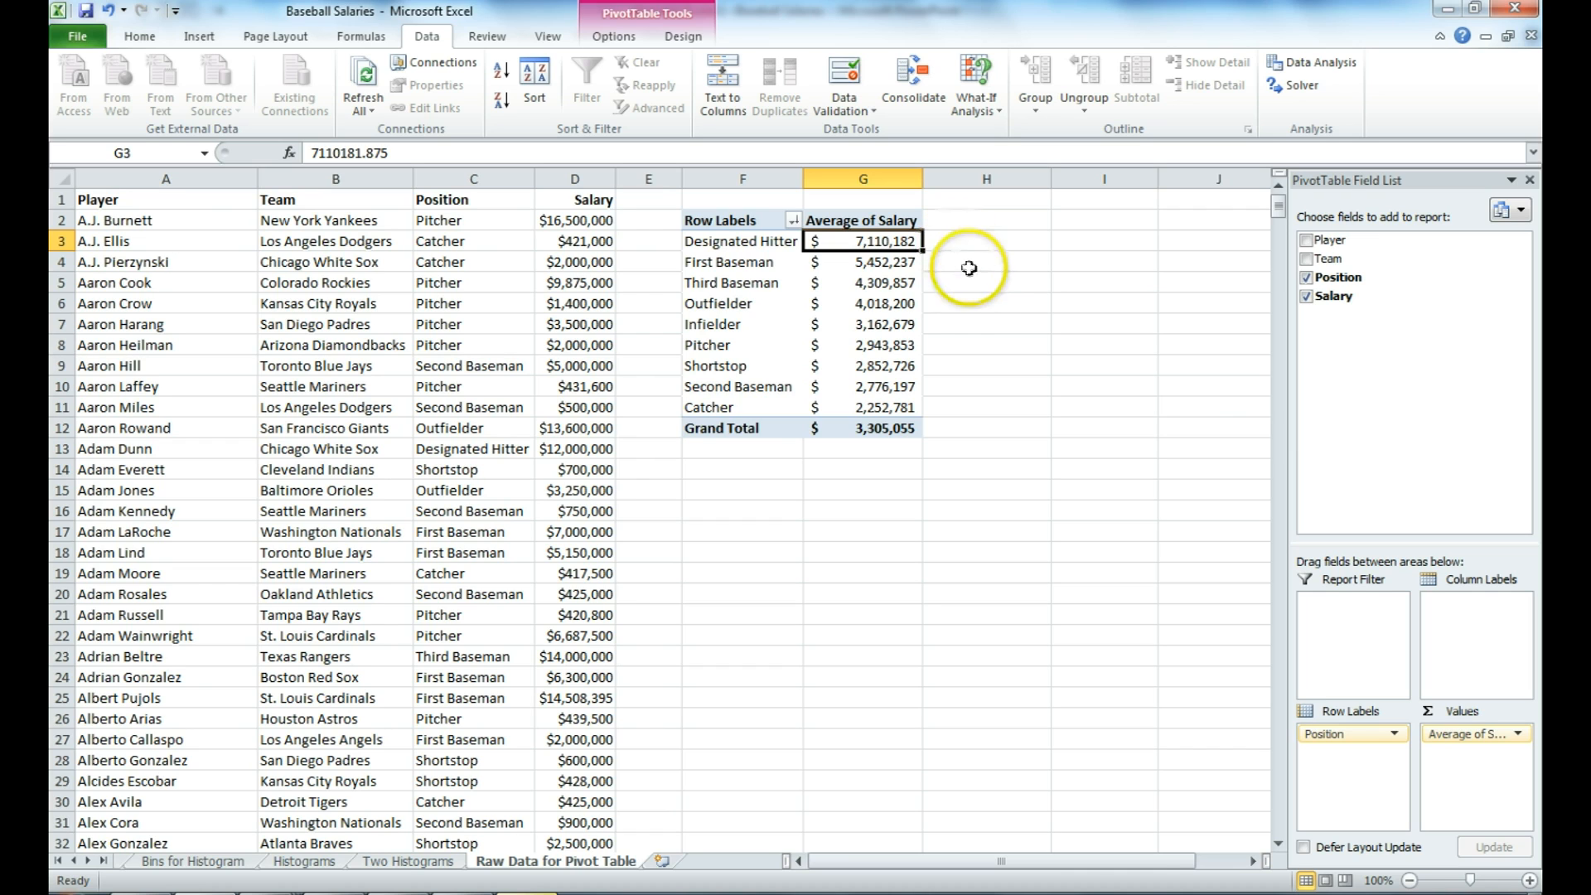
{"action": "left_click", "coordinate": [893, 283]}
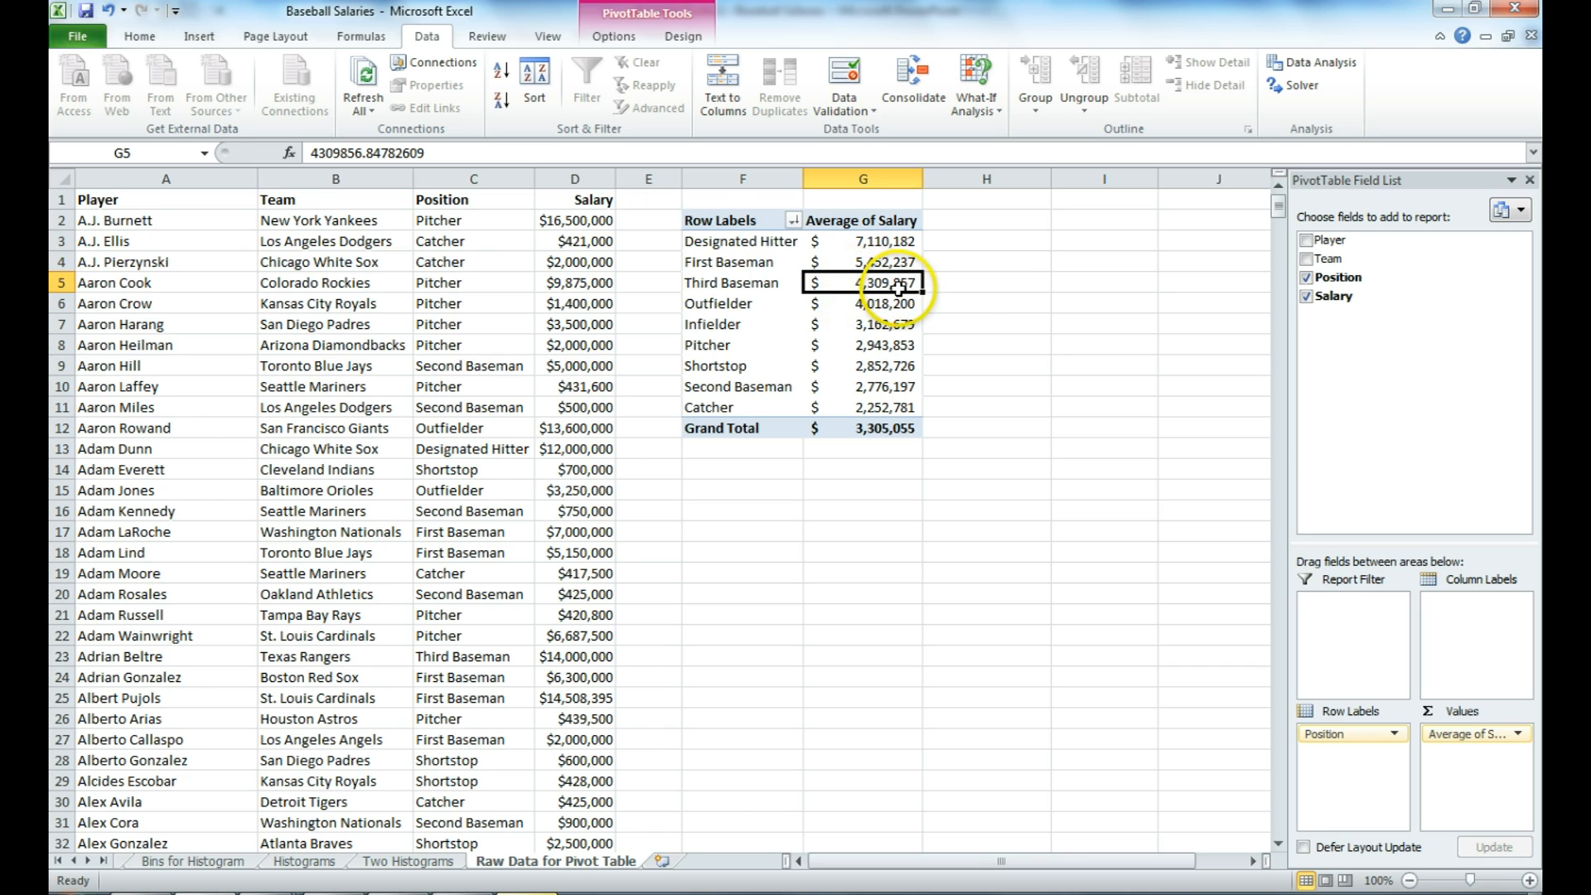
Add the Team field to the PivotTable as a report filter.
{"action": "mouse_move", "coordinate": [902, 286]}
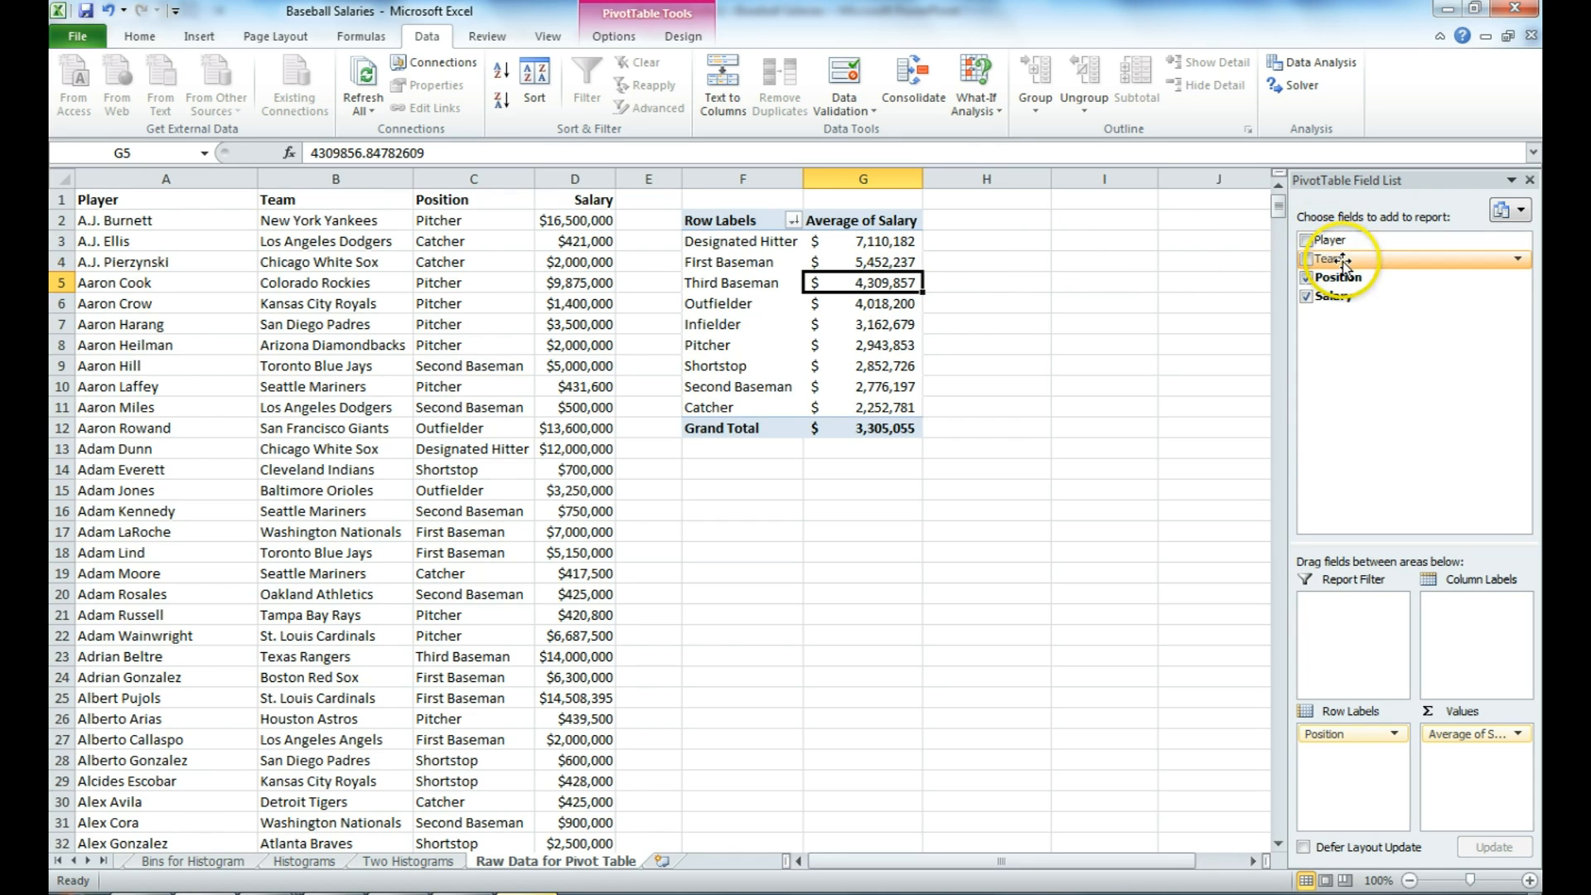
{"action": "mouse_move", "coordinate": [1342, 262]}
{"action": "left_mouse_down"}
{"action": "mouse_move", "coordinate": [1350, 663]}
{"action": "mouse_move", "coordinate": [1353, 644]}
{"action": "left_mouse_up"}
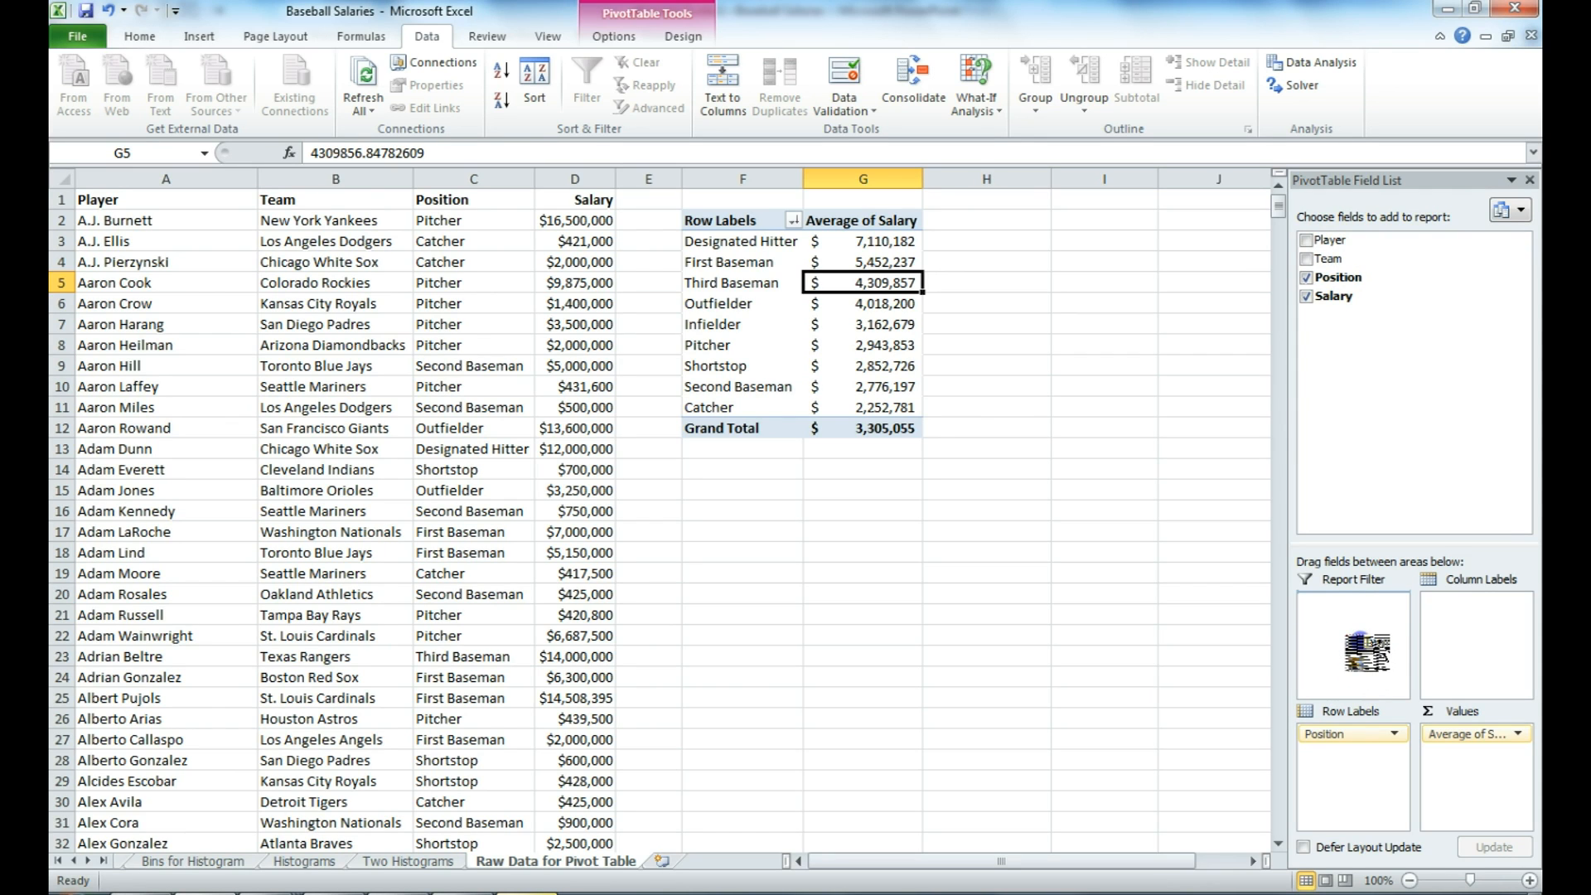
{"action": "left_click_drag", "start_coordinate": [1353, 644], "coordinate": [1359, 646]}
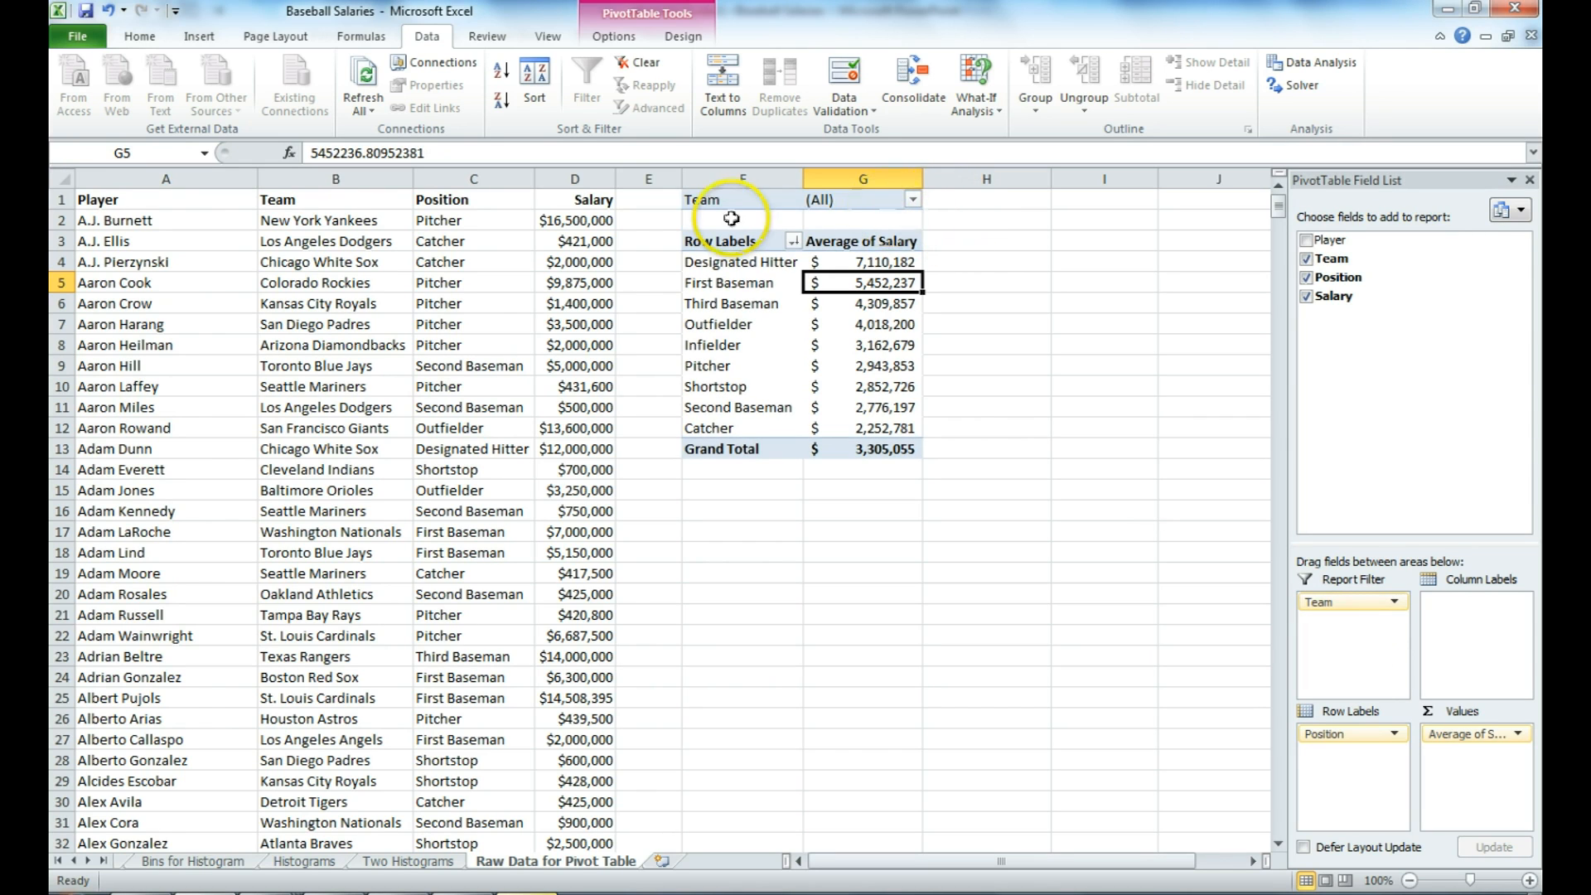
Allow multiple items in the Team filter, exclude the New York Yankees, and check the Third Baseman and Designated Hitter averages.
{"action": "left_click", "coordinate": [912, 200]}
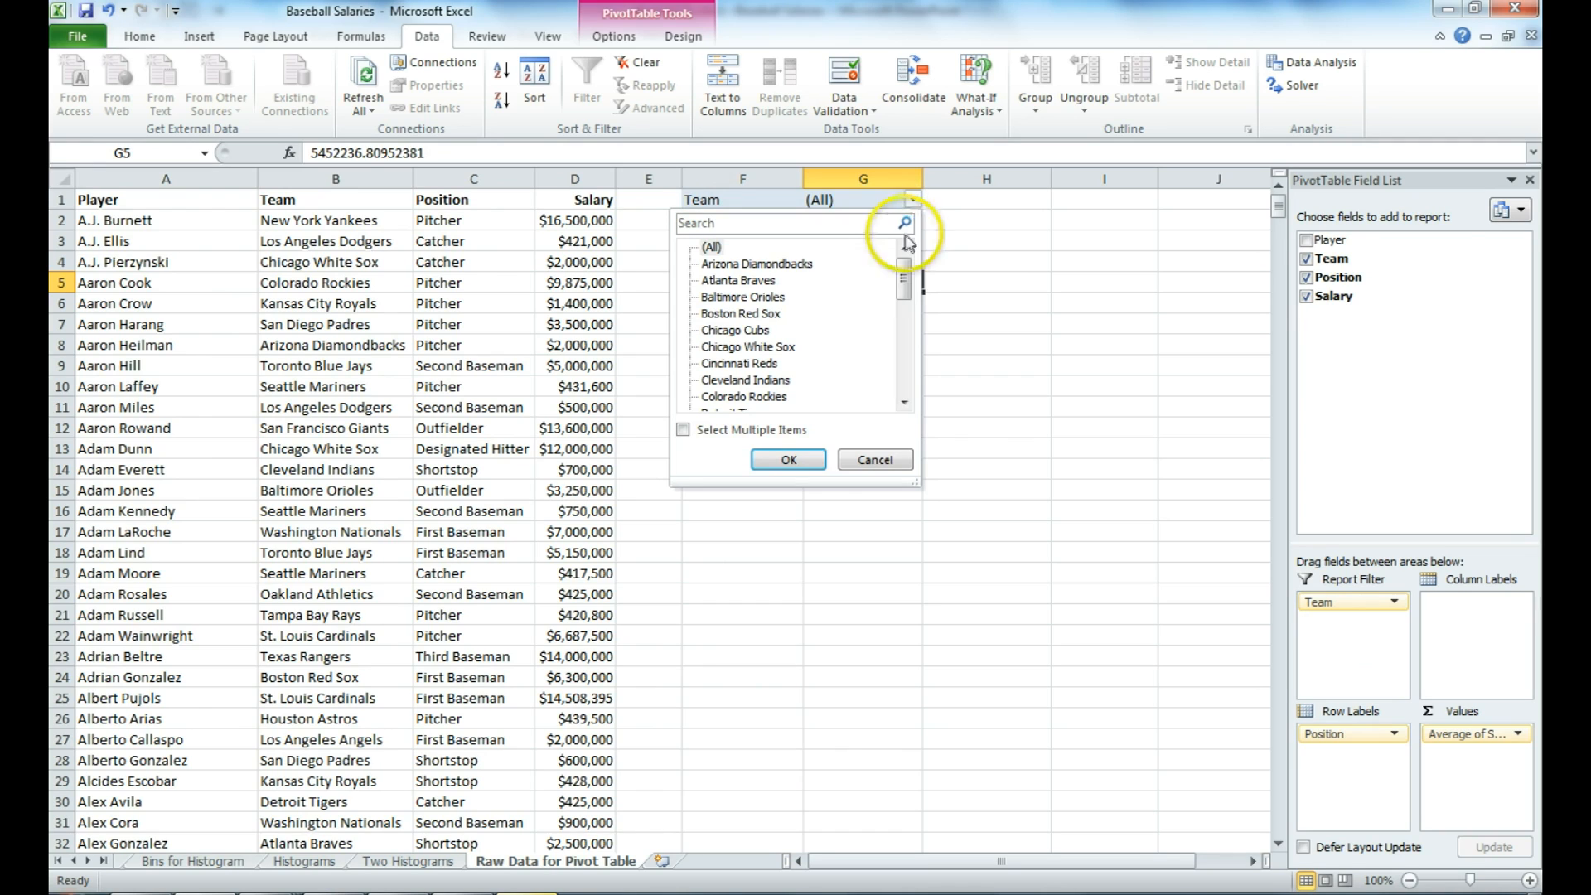
{"action": "mouse_move", "coordinate": [907, 271]}
{"action": "left_mouse_down"}
{"action": "mouse_move", "coordinate": [905, 396]}
{"action": "mouse_move", "coordinate": [907, 253]}
{"action": "left_mouse_up"}
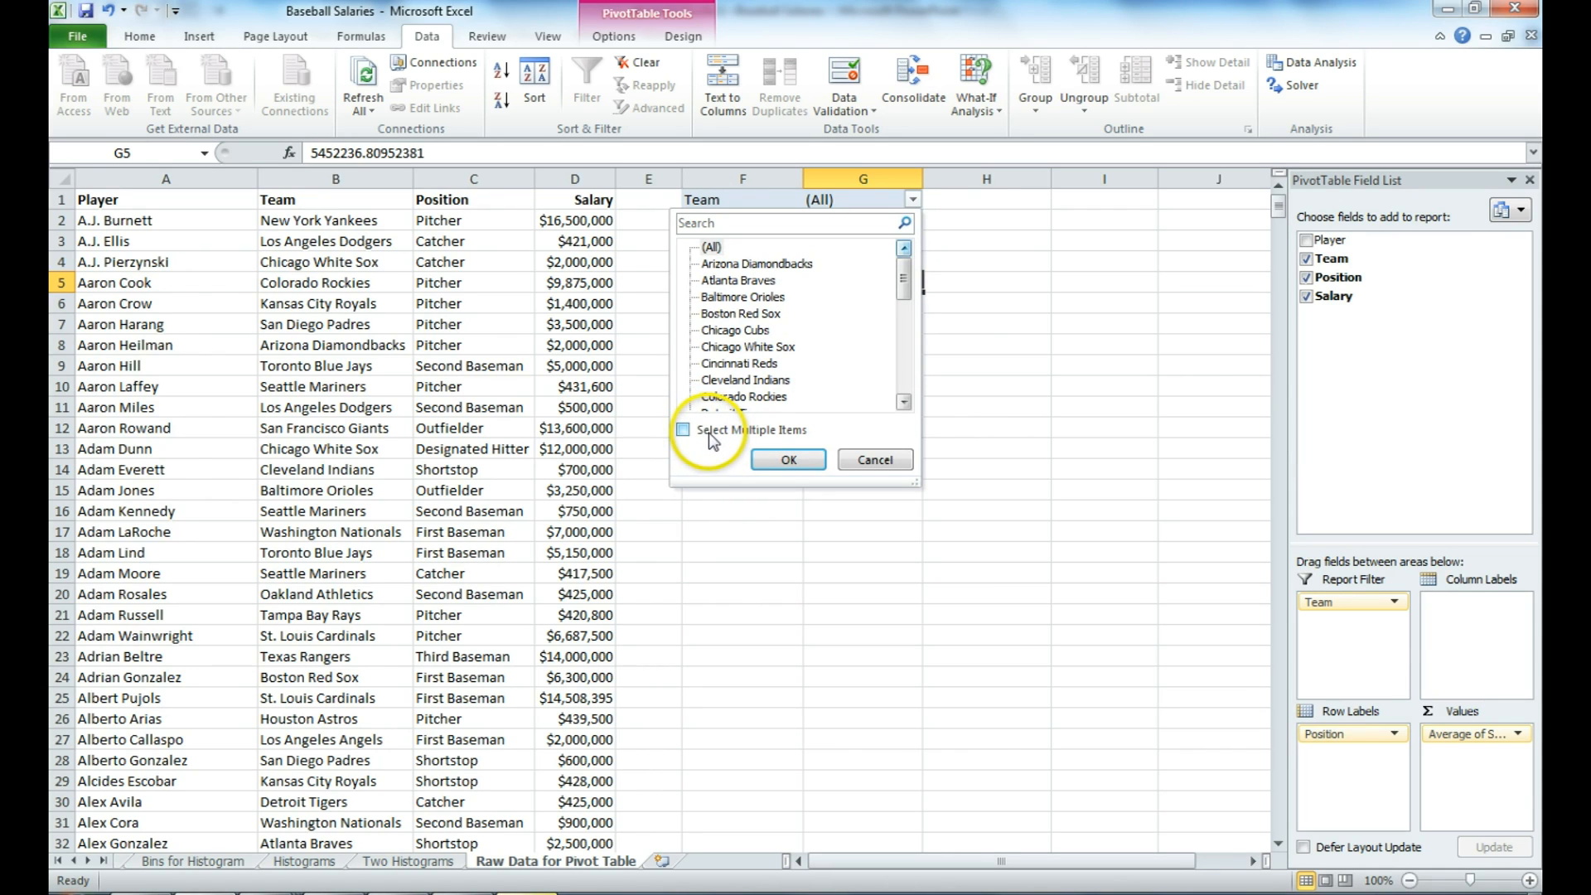
{"action": "left_click", "coordinate": [684, 430]}
{"action": "left_click_drag", "start_coordinate": [906, 281], "coordinate": [906, 331]}
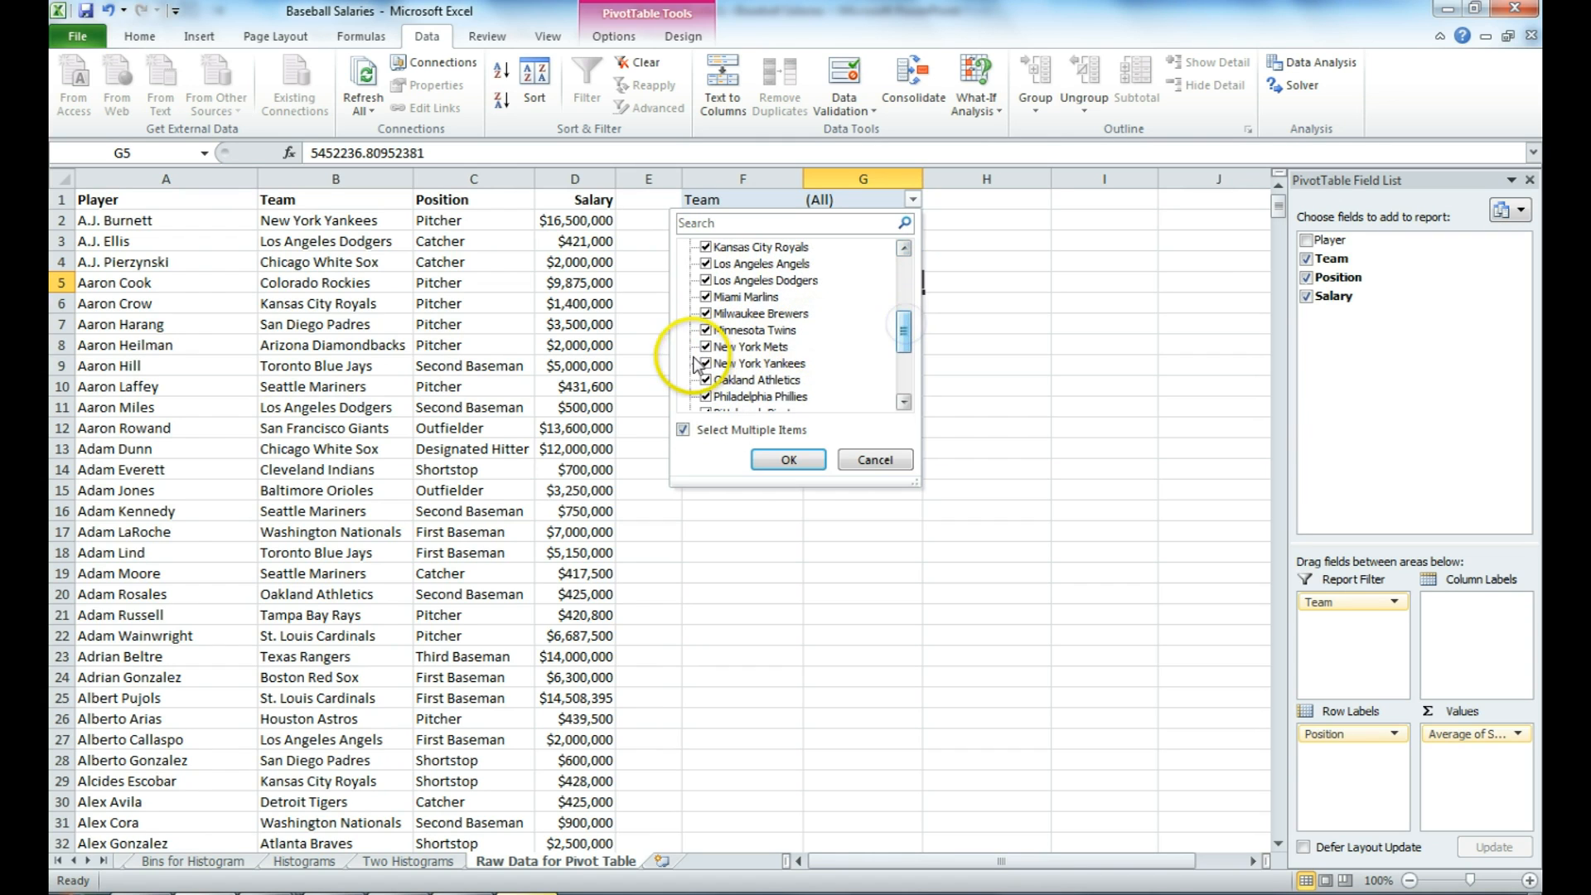
{"action": "left_click", "coordinate": [707, 363]}
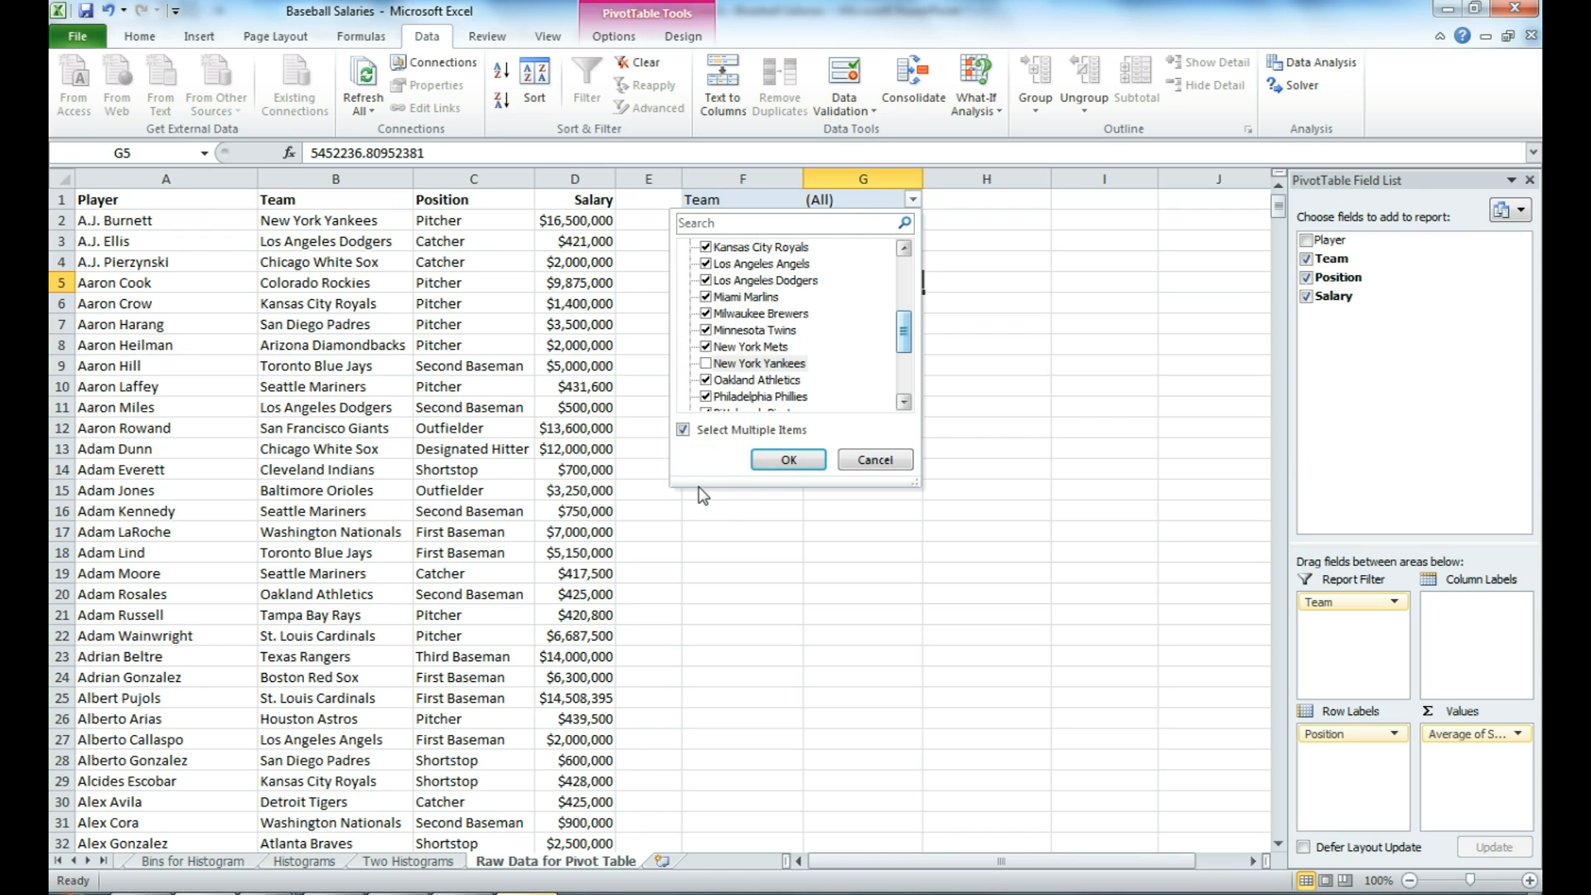
{"action": "left_click", "coordinate": [783, 459]}
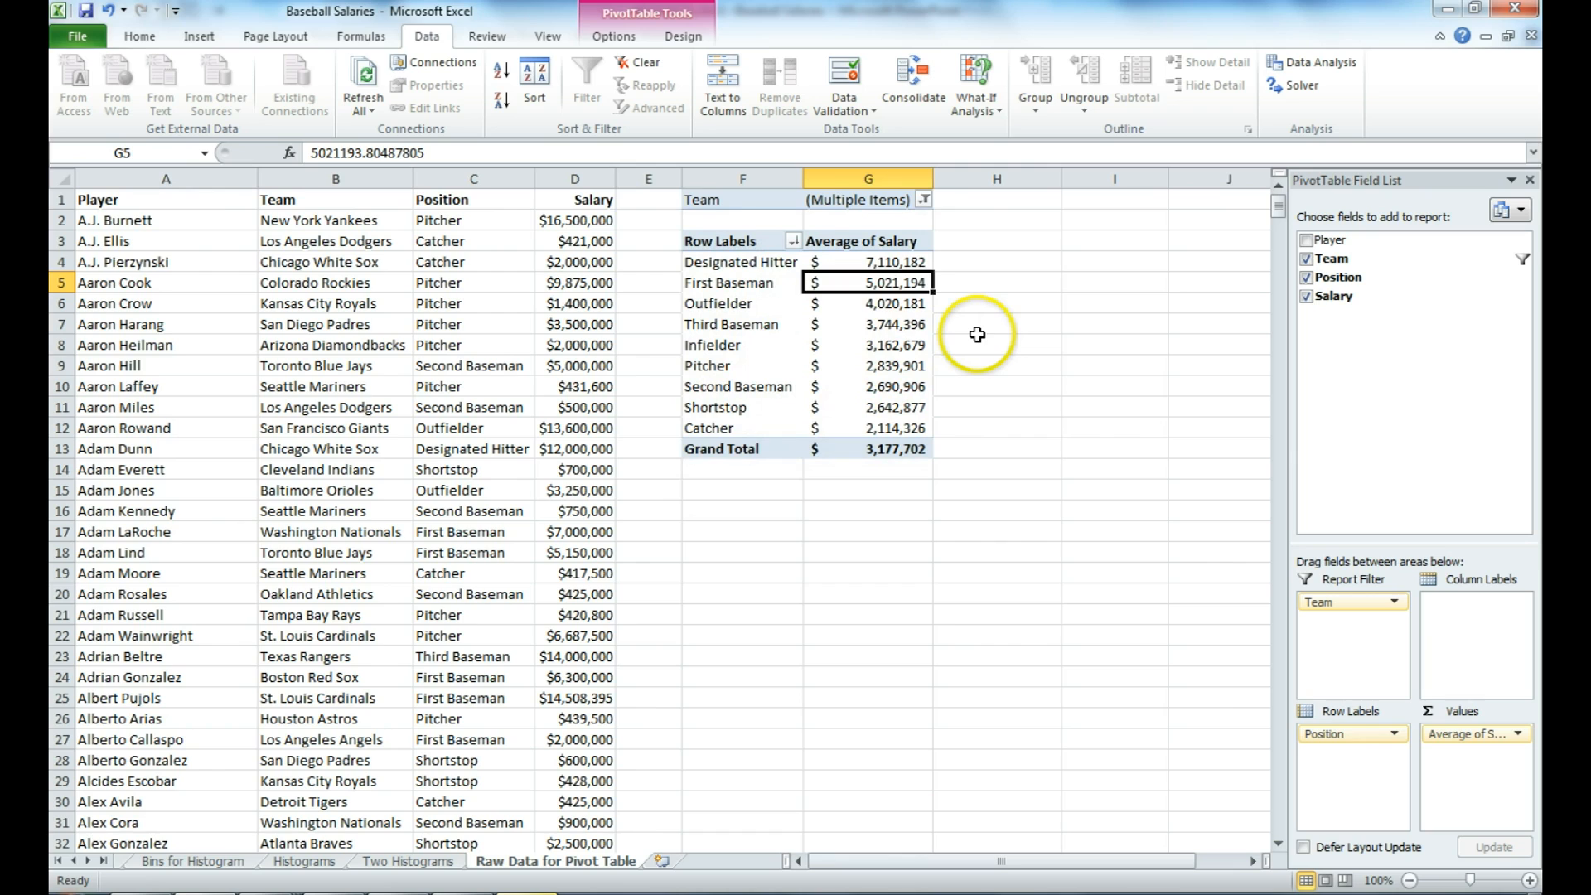
{"action": "left_click", "coordinate": [871, 326]}
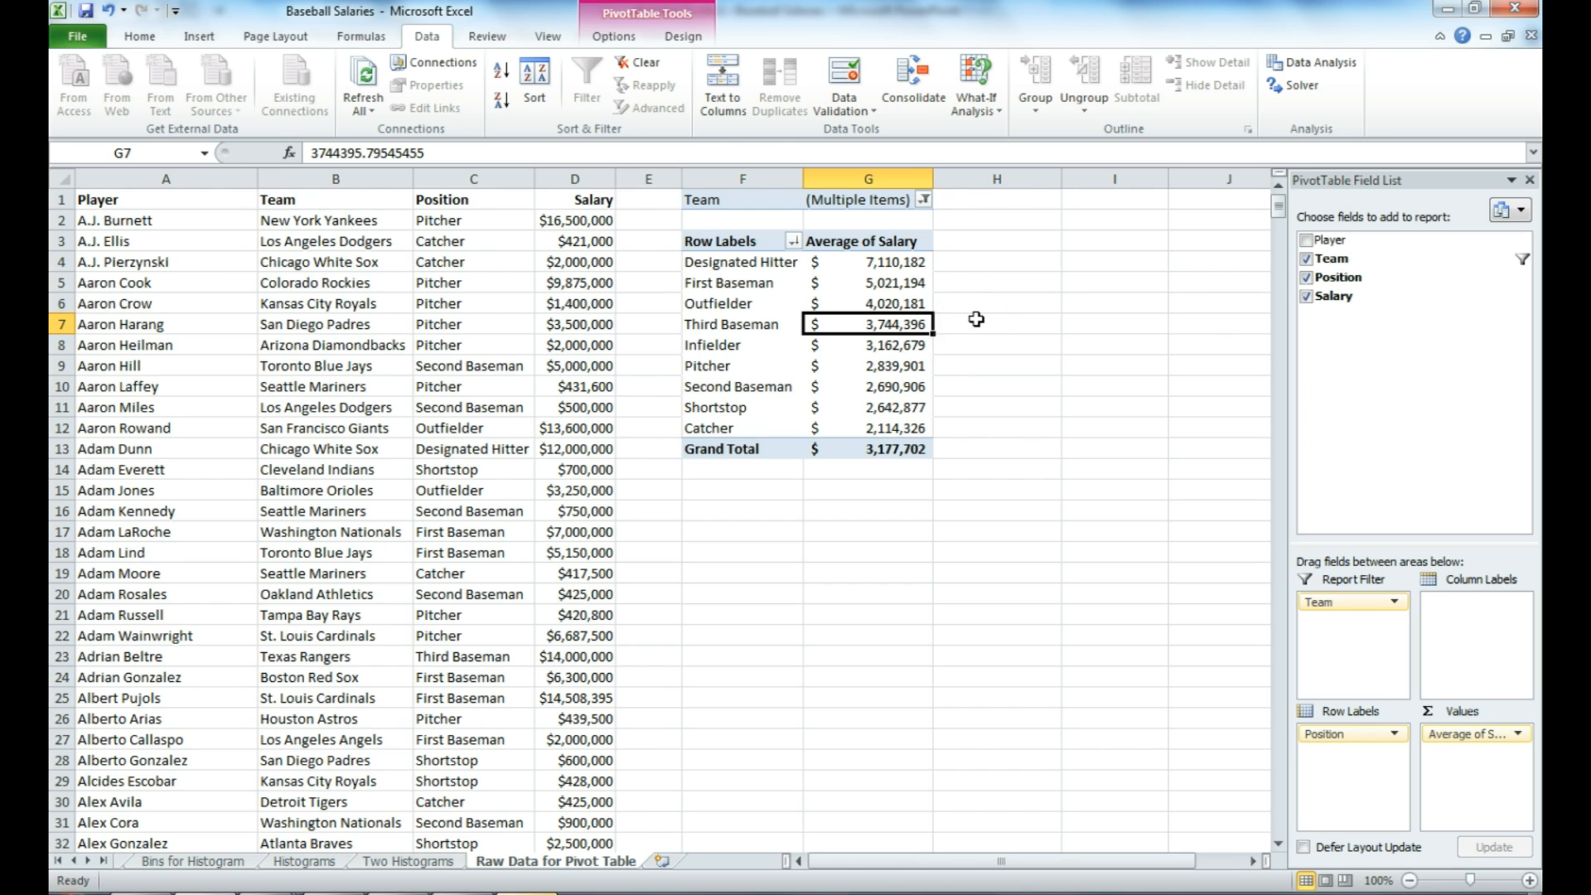
{"action": "left_click", "coordinate": [893, 266]}
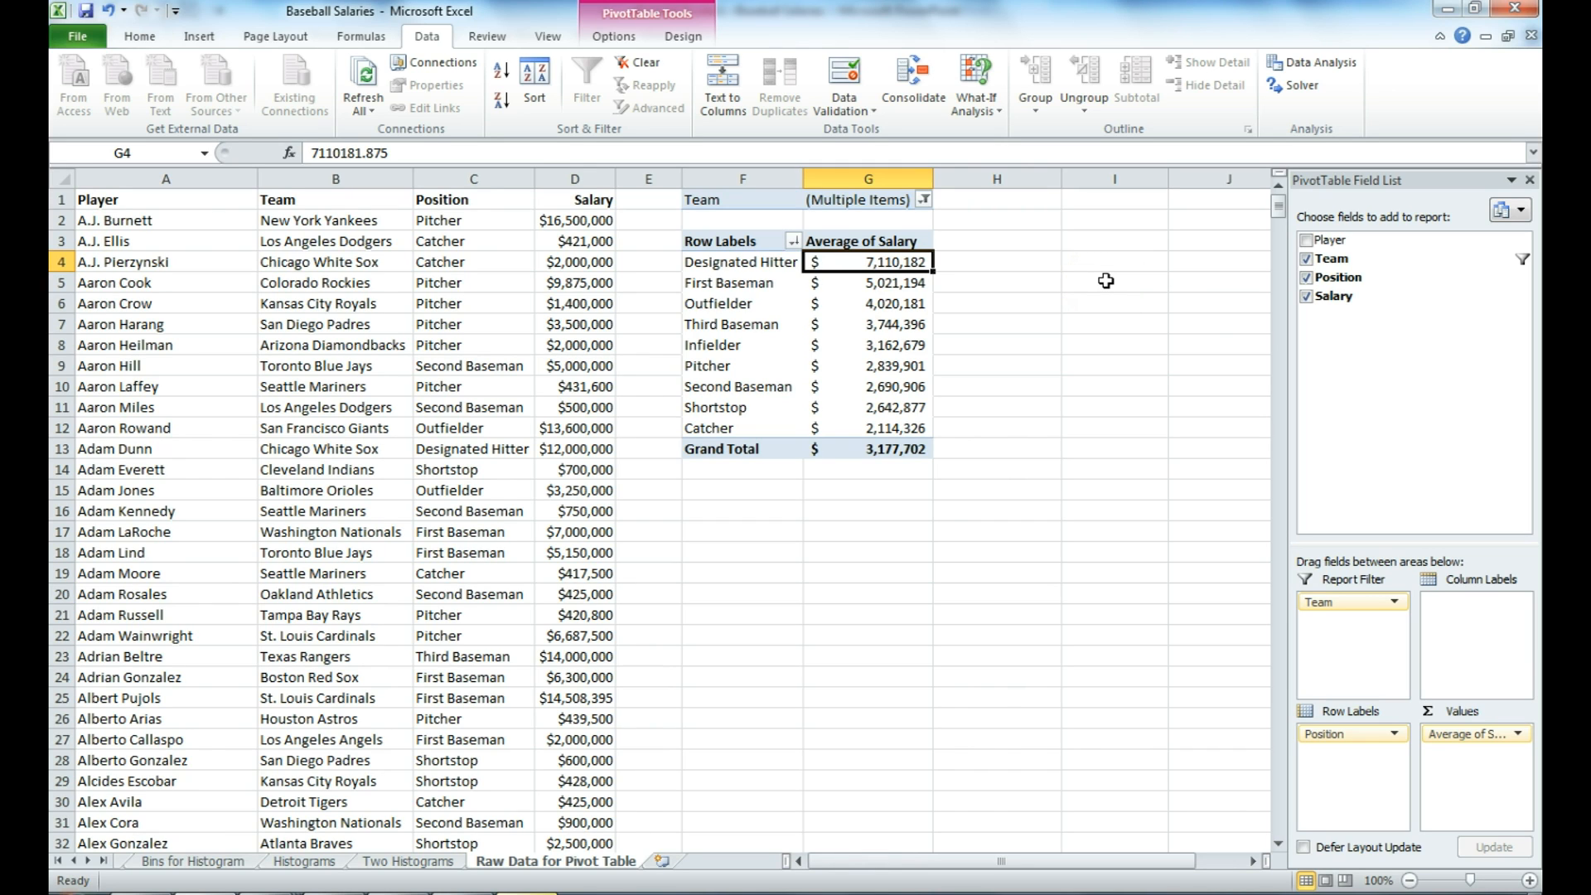
Clear all teams in the Team filter and restrict it to the Chicago teams by searching for "Chica".
{"action": "left_click", "coordinate": [923, 200]}
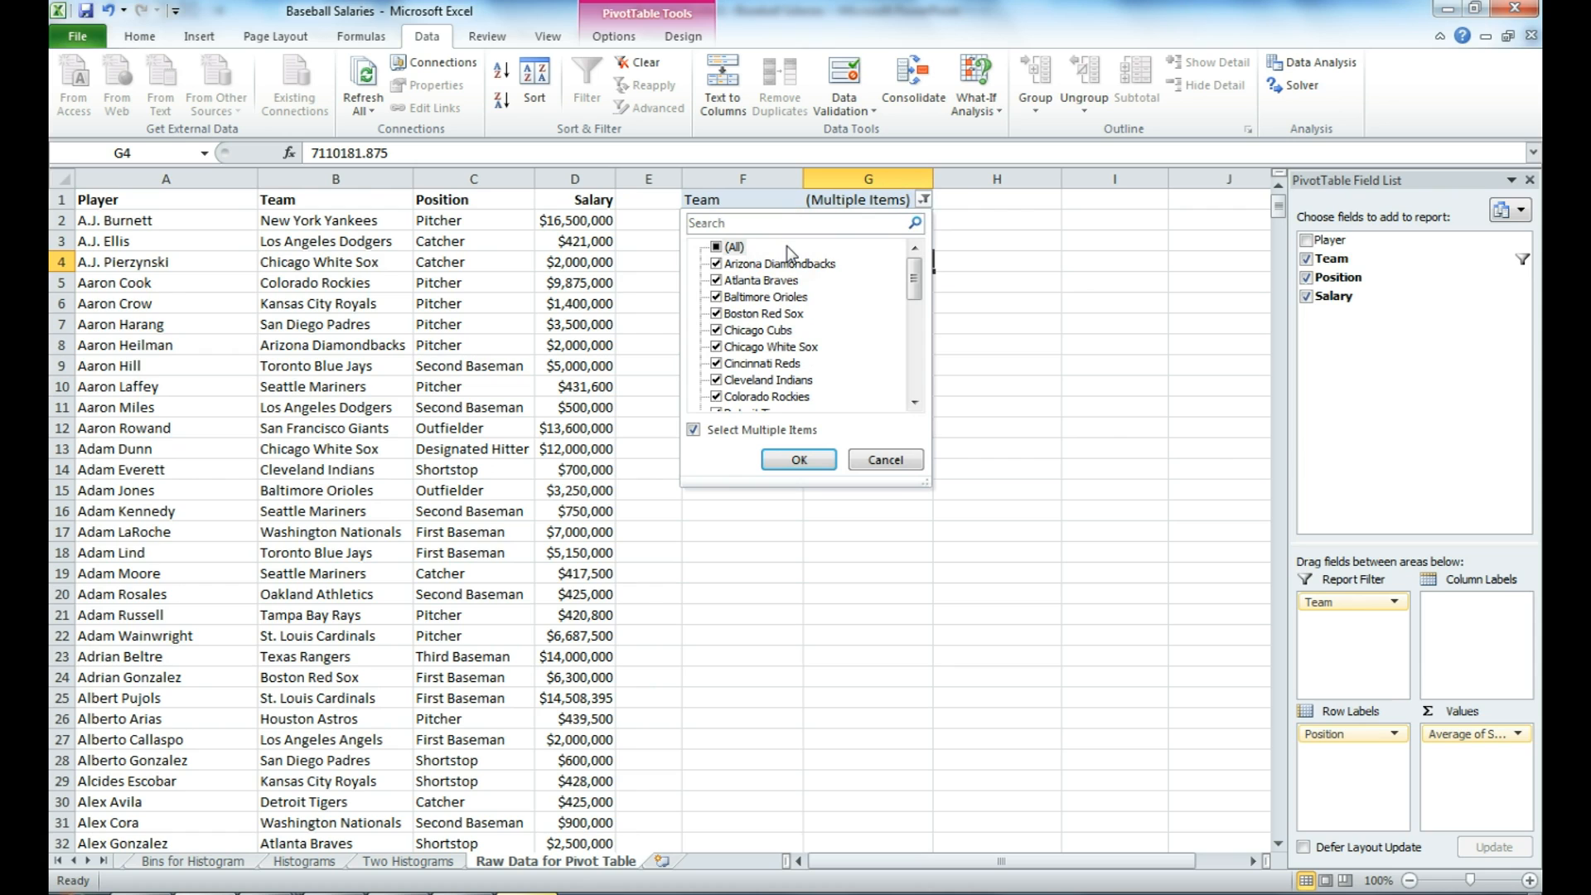
{"action": "left_click", "coordinate": [716, 247]}
{"action": "left_click", "coordinate": [716, 247]}
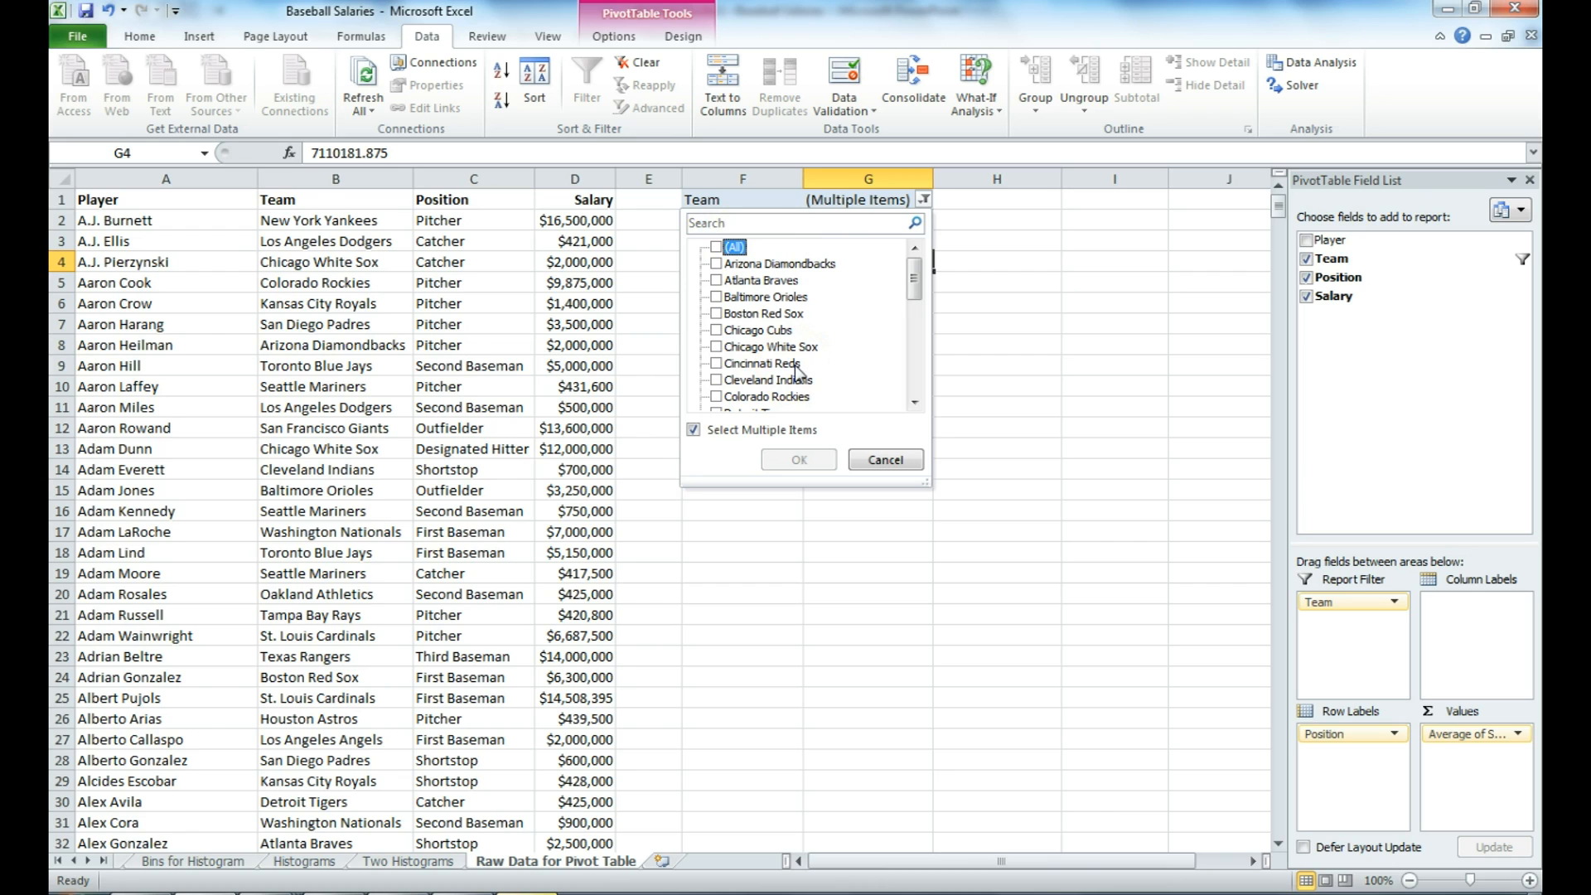
{"action": "left_click", "coordinate": [774, 225]}
{"action": "type", "text": "Chica"}
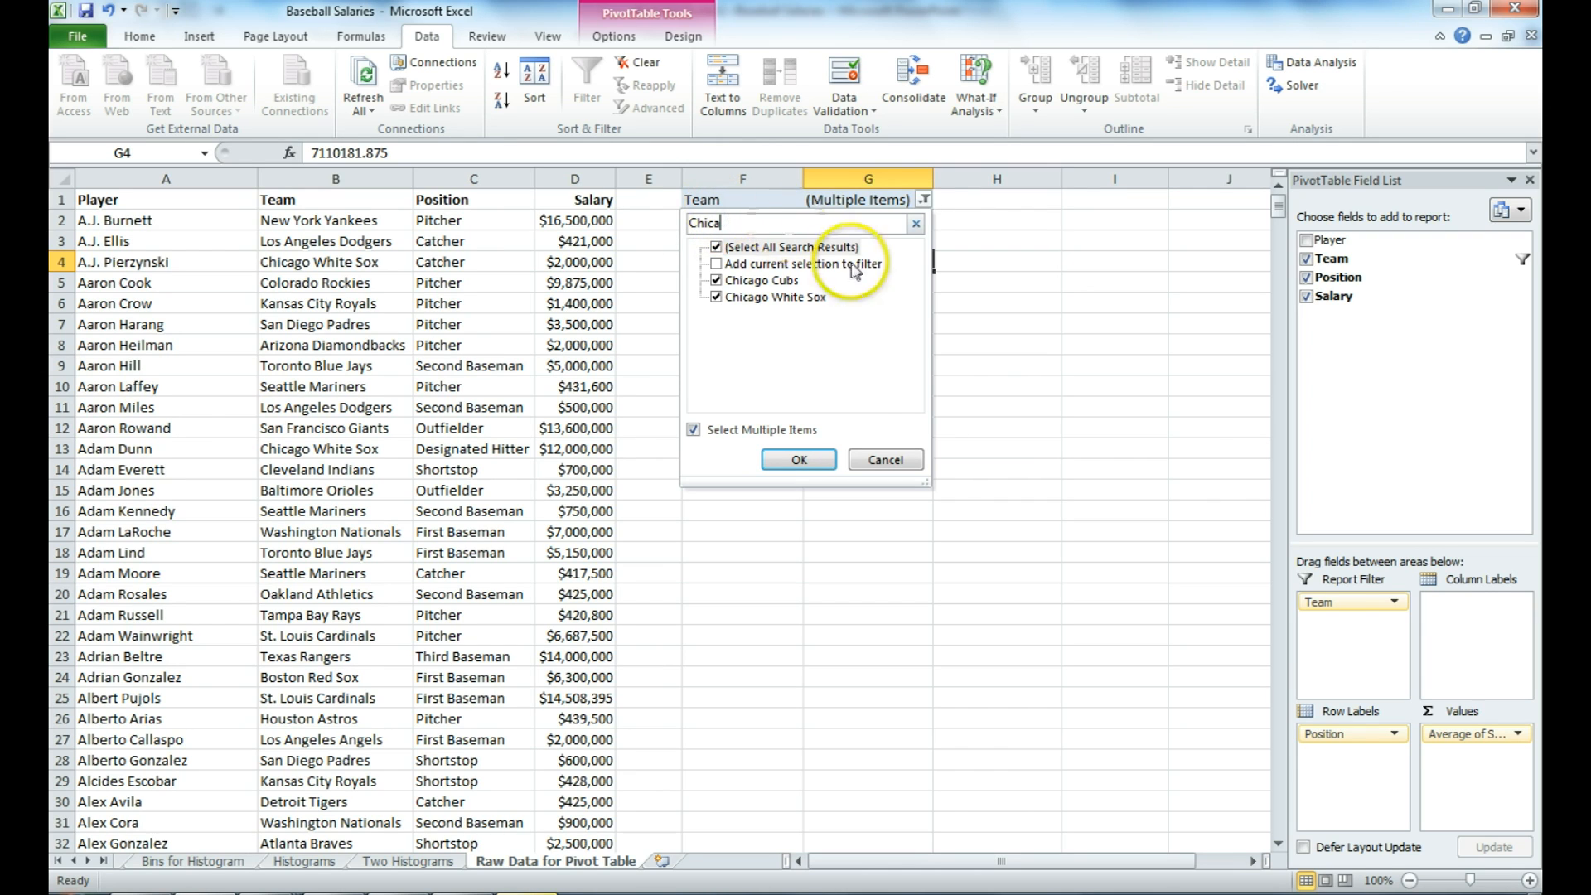
{"action": "left_click", "coordinate": [799, 459]}
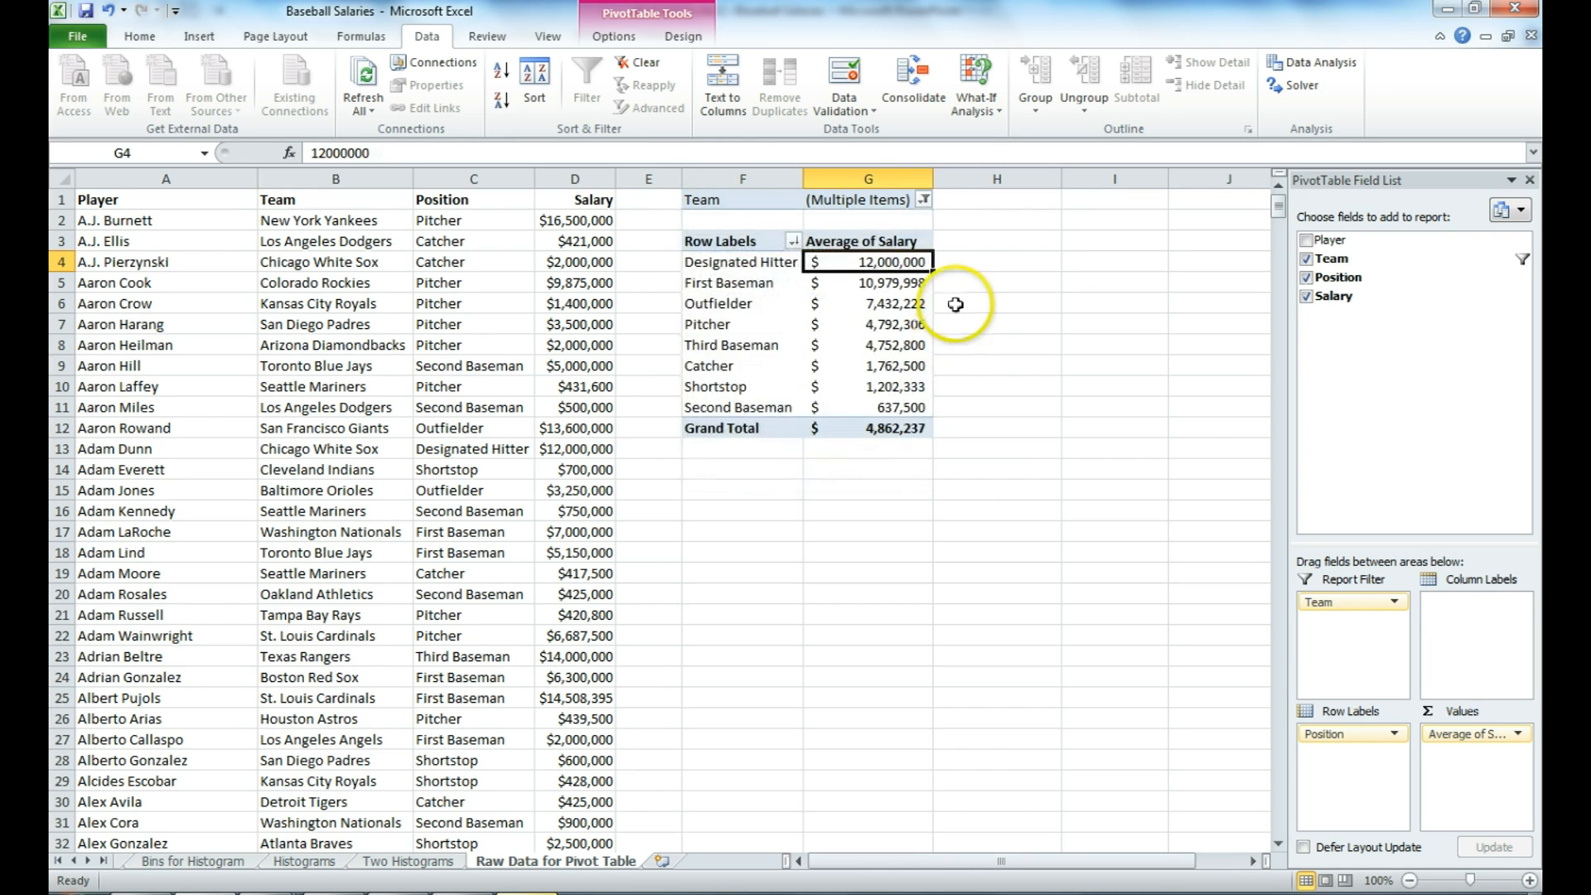
Search the Team filter for "Los An" and add both Los Angeles teams to the current filter selection.
{"action": "left_click", "coordinate": [923, 200]}
{"action": "left_click", "coordinate": [764, 224]}
{"action": "type", "text": "Los An"}
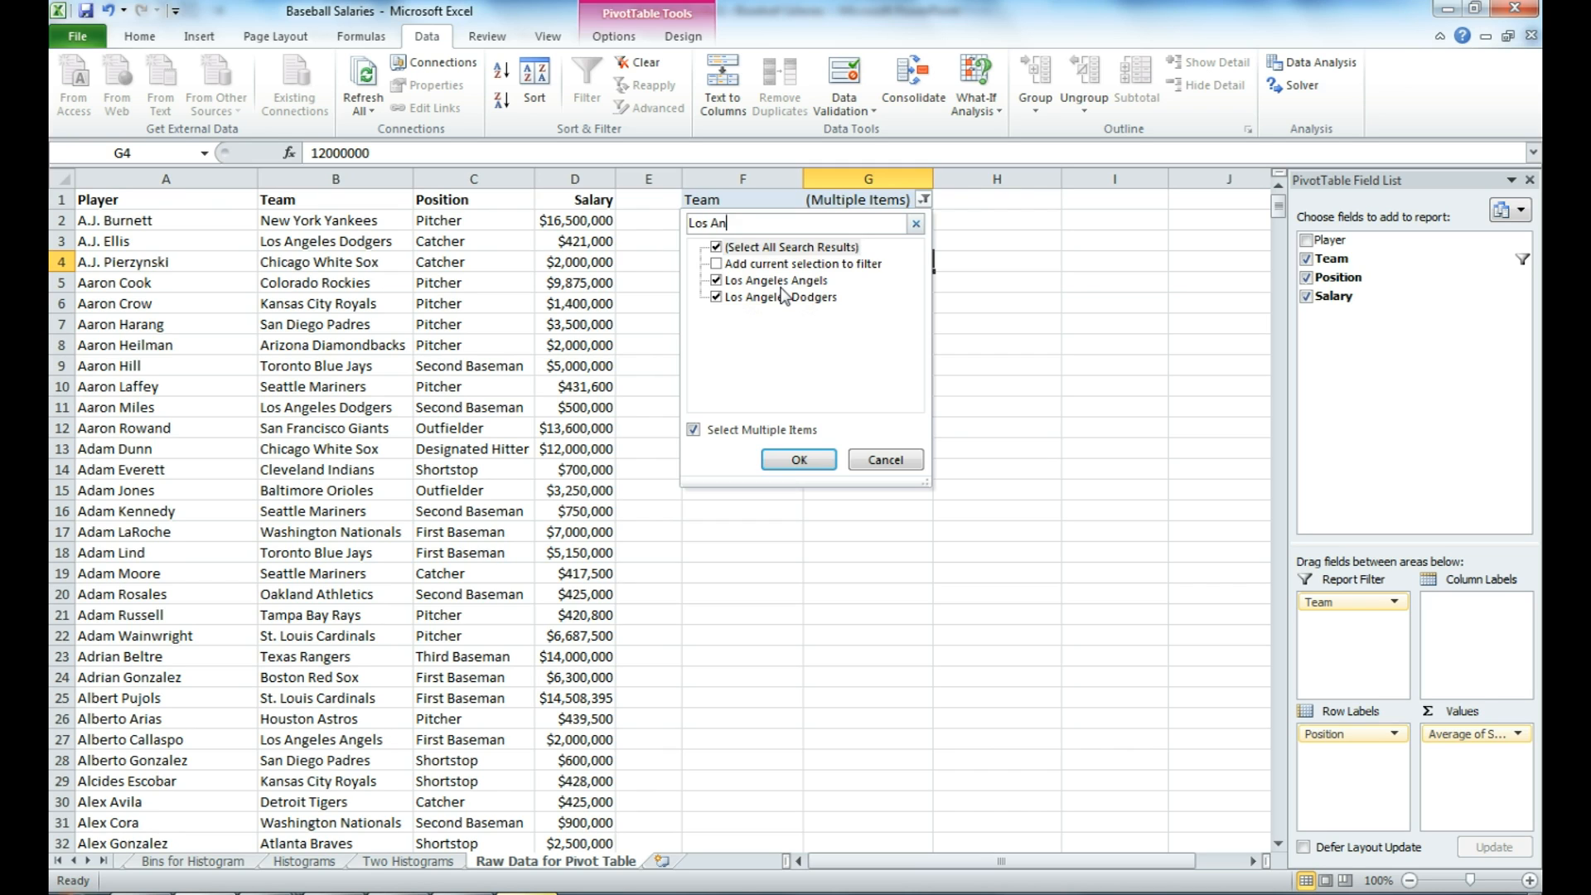
{"action": "left_click", "coordinate": [715, 266]}
{"action": "left_click", "coordinate": [799, 460]}
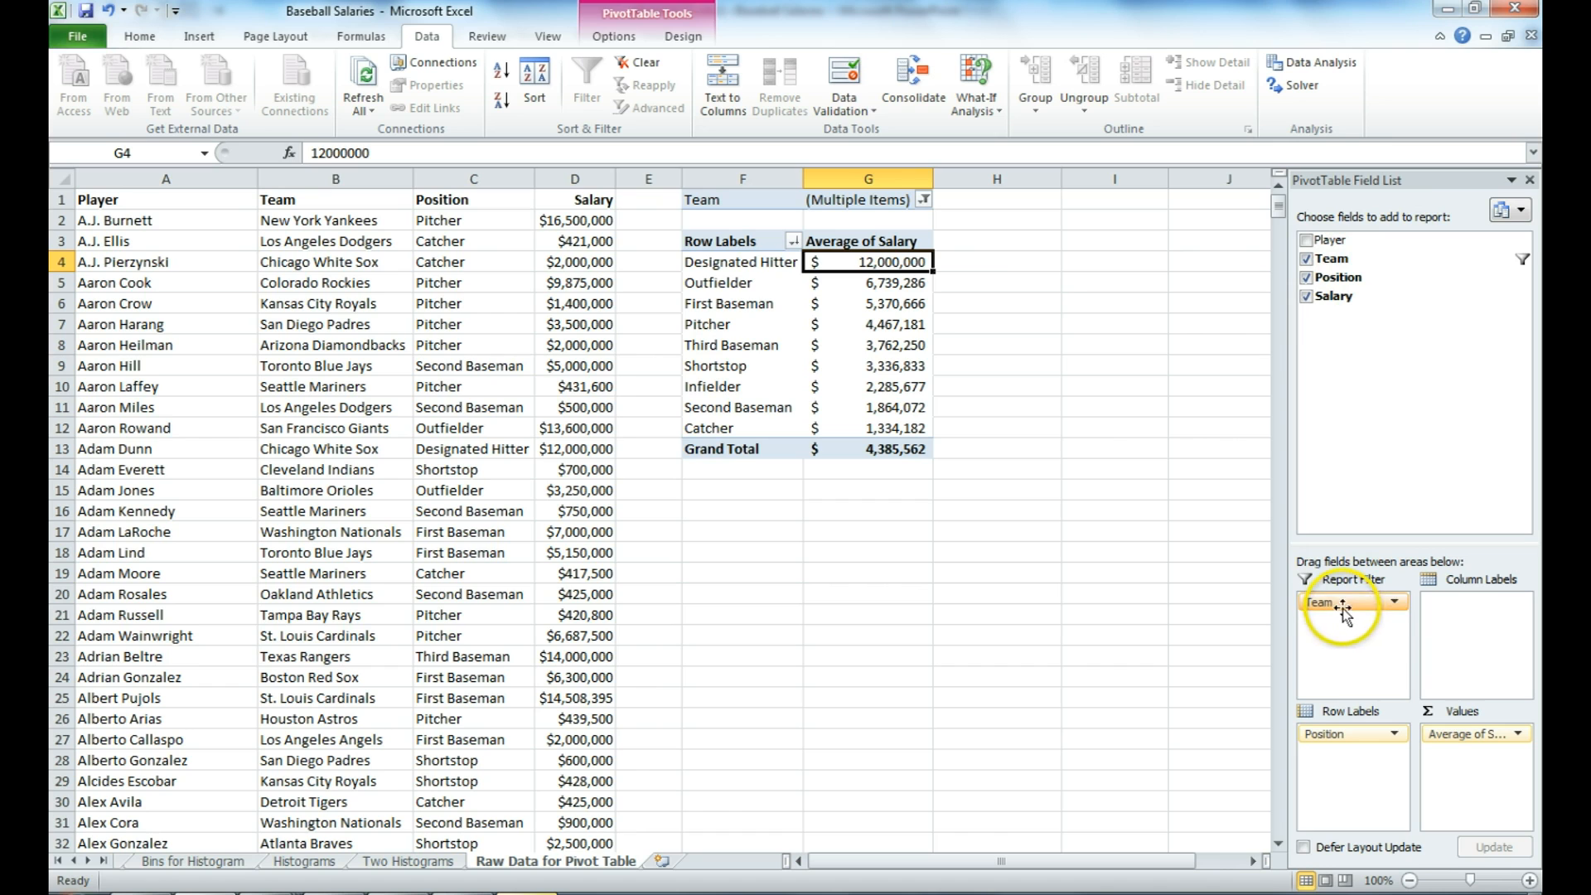
Move the Team field from the report filter to the column labels.
{"action": "left_click_drag", "start_coordinate": [1342, 608], "coordinate": [1484, 629]}
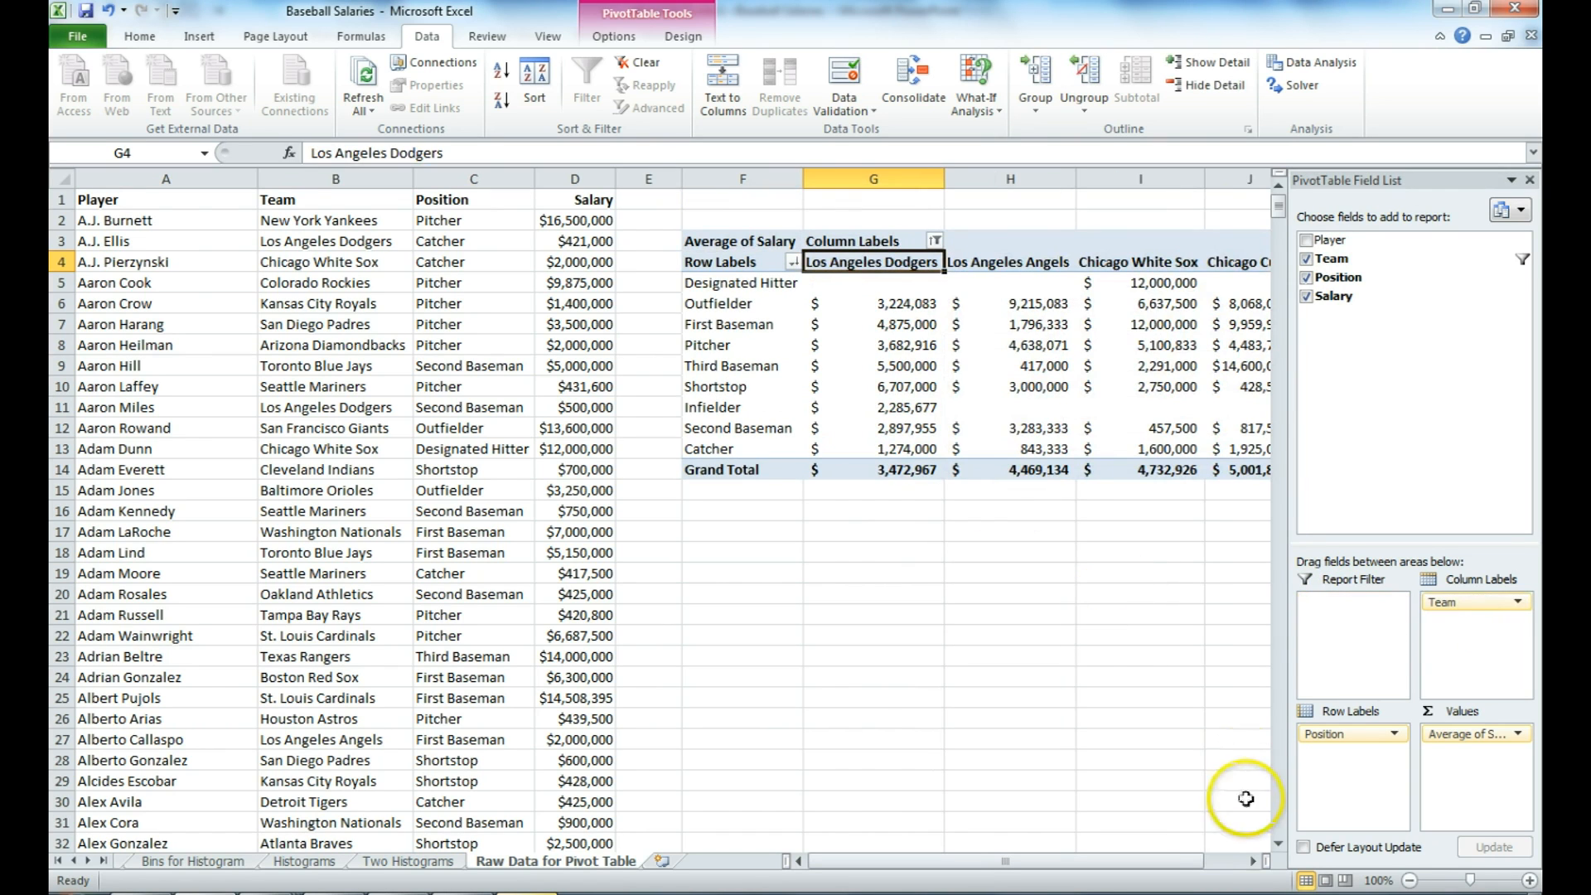
{"action": "left_click", "coordinate": [1254, 862]}
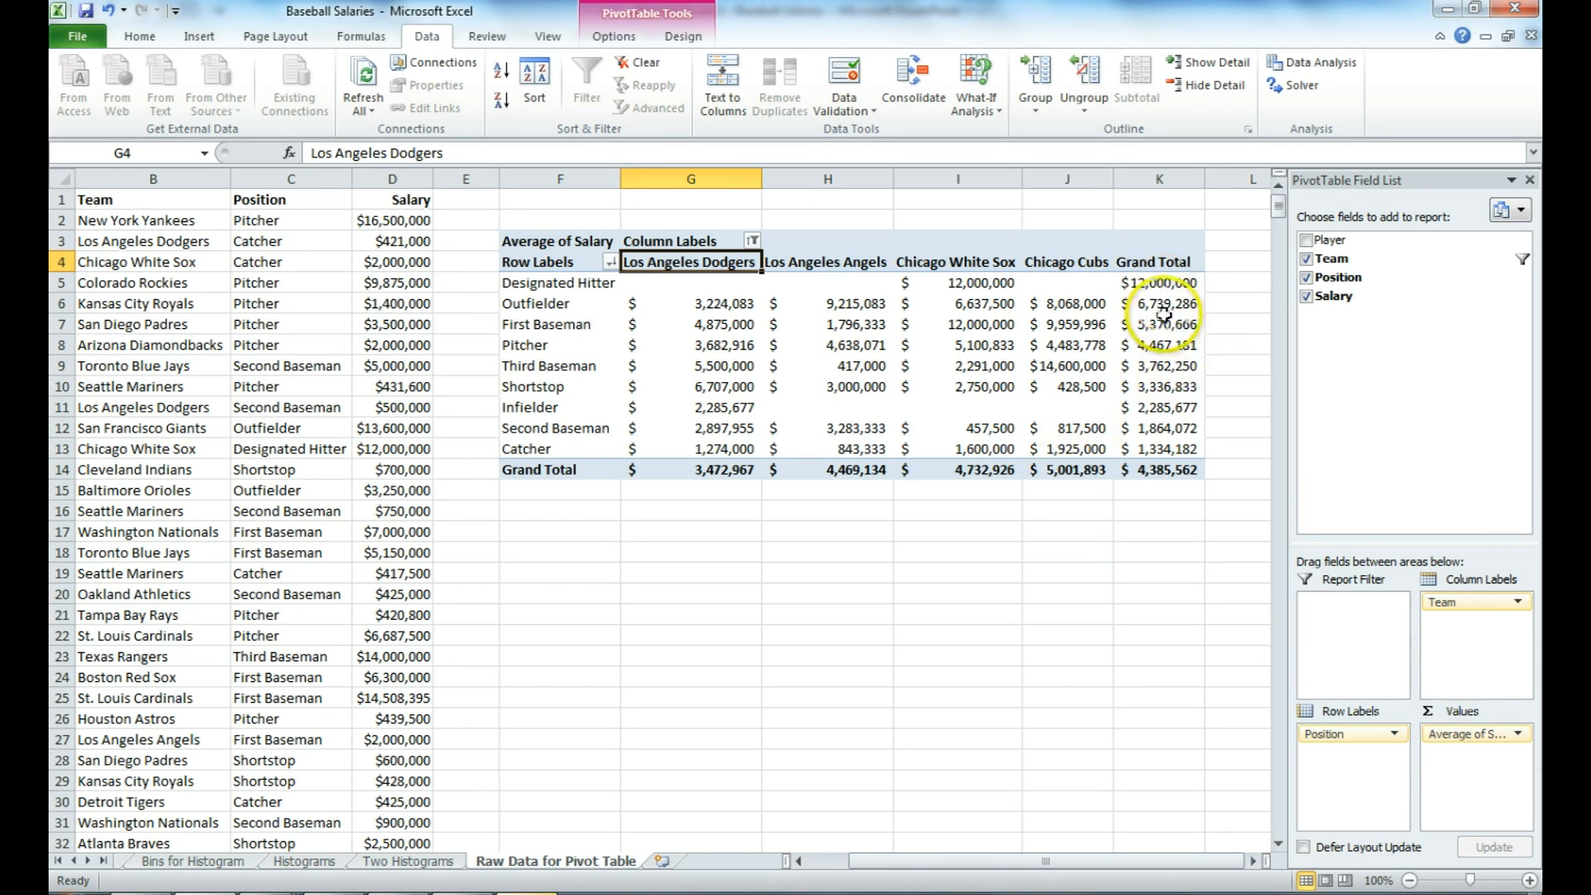
Turn off the grand totals for both rows and columns in the PivotTable options.
{"action": "right_click", "coordinate": [1066, 347]}
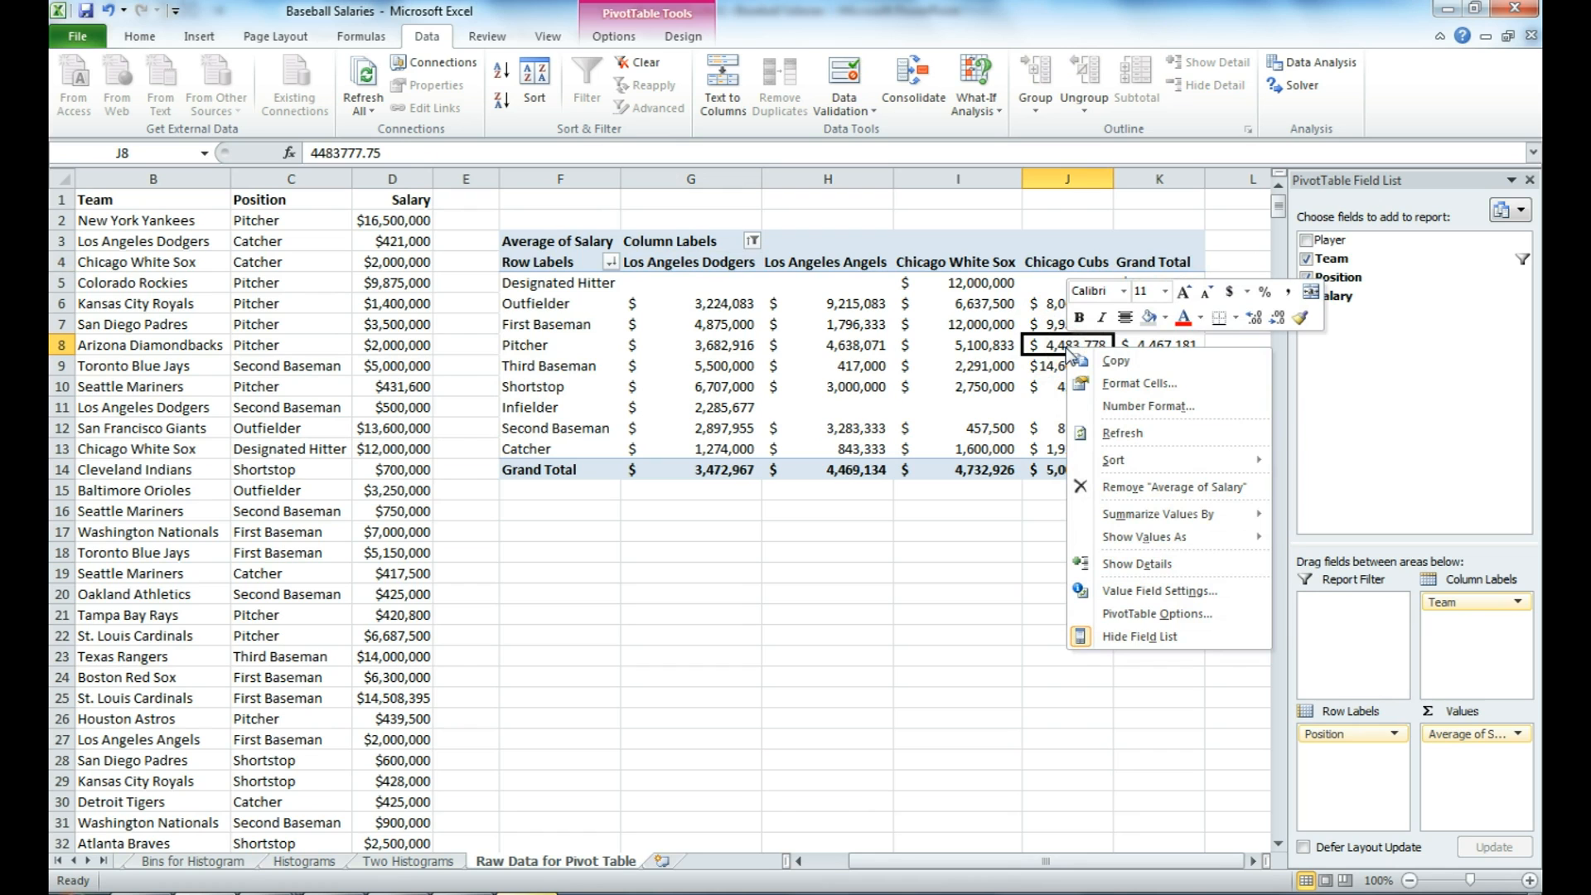
{"action": "left_click", "coordinate": [1112, 615]}
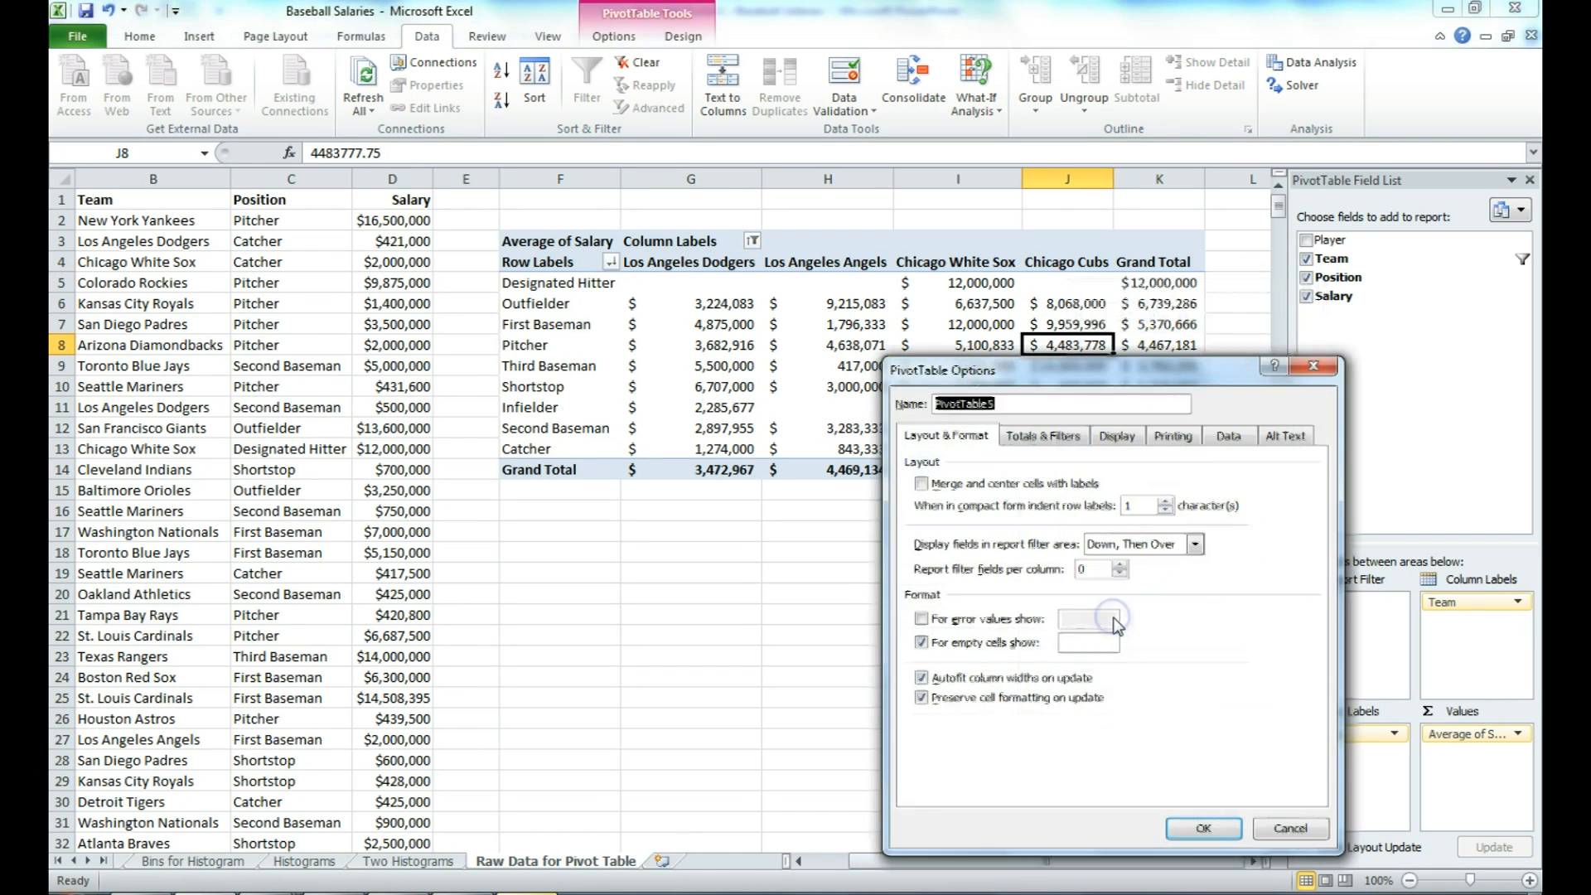
{"action": "left_click", "coordinate": [1032, 437]}
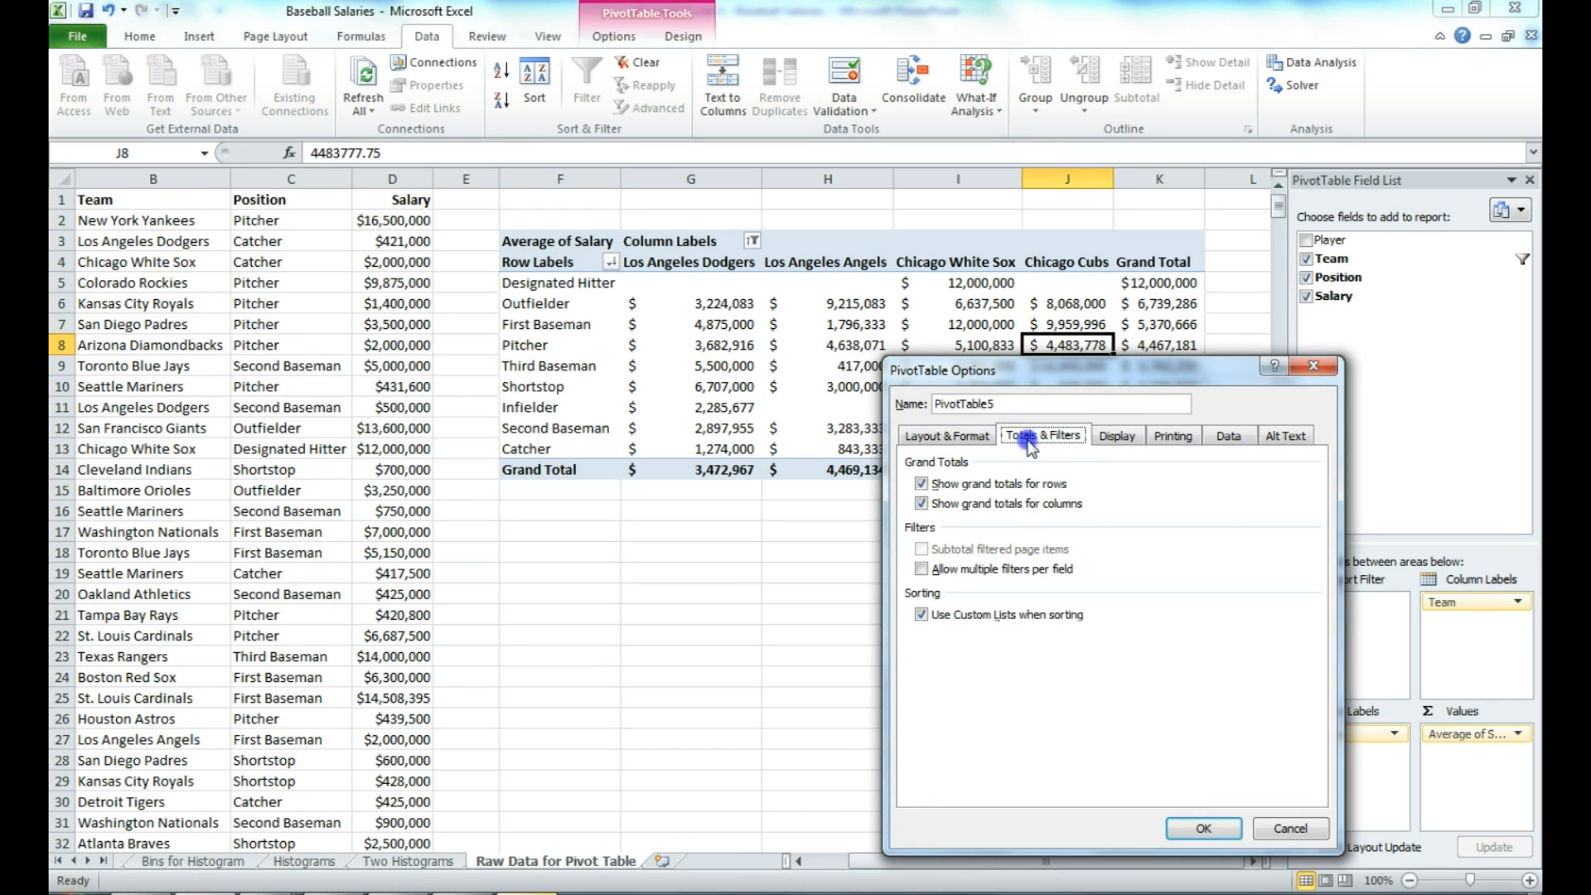
{"action": "left_click", "coordinate": [947, 491]}
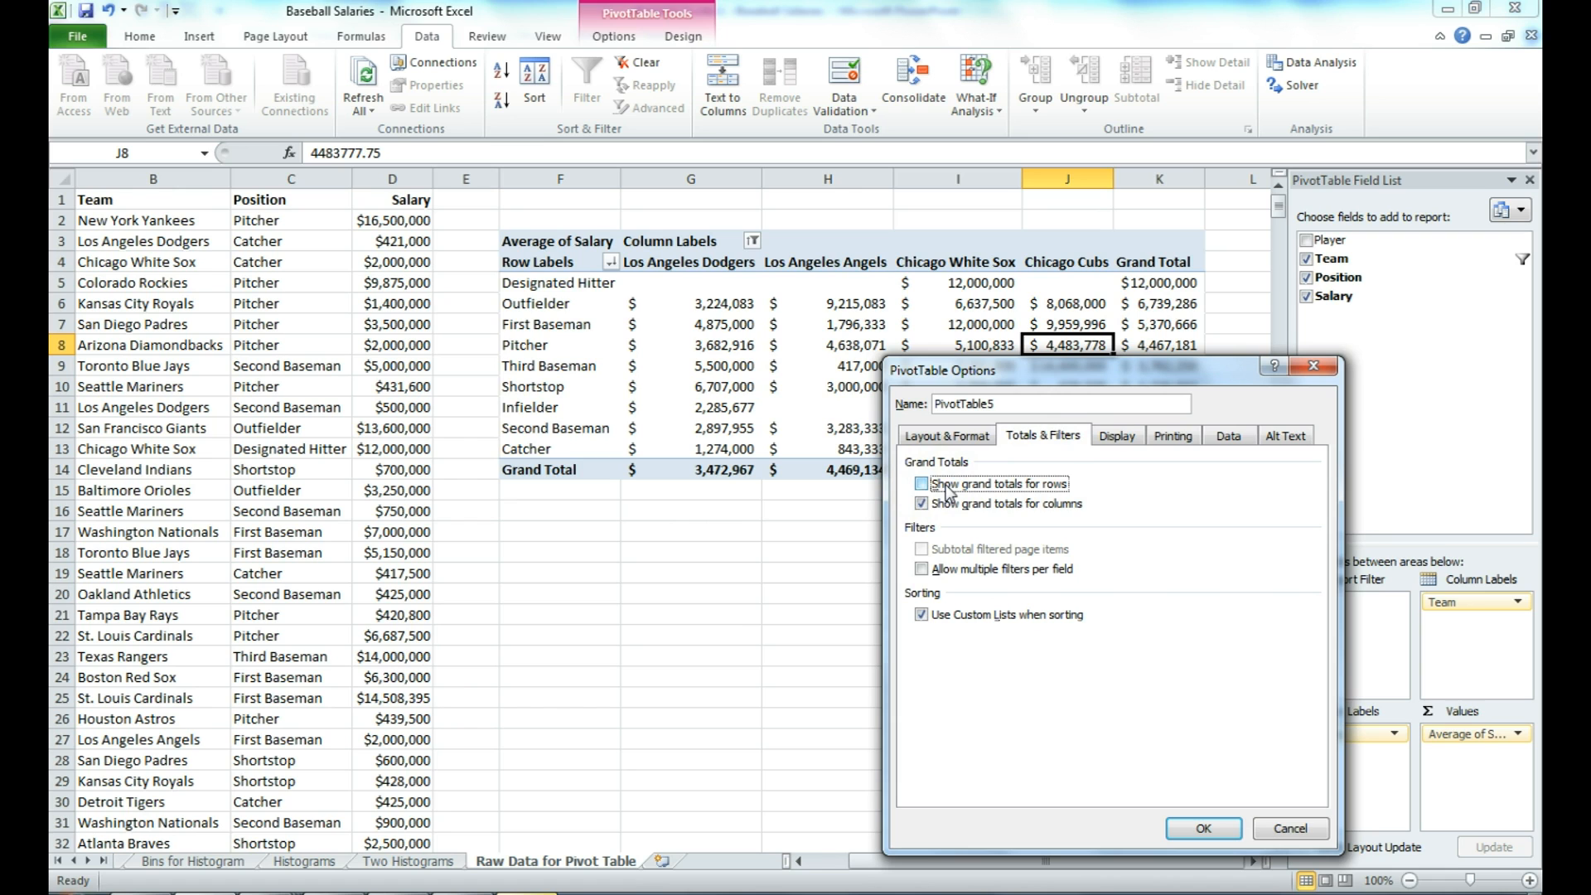
{"action": "left_click", "coordinate": [945, 503]}
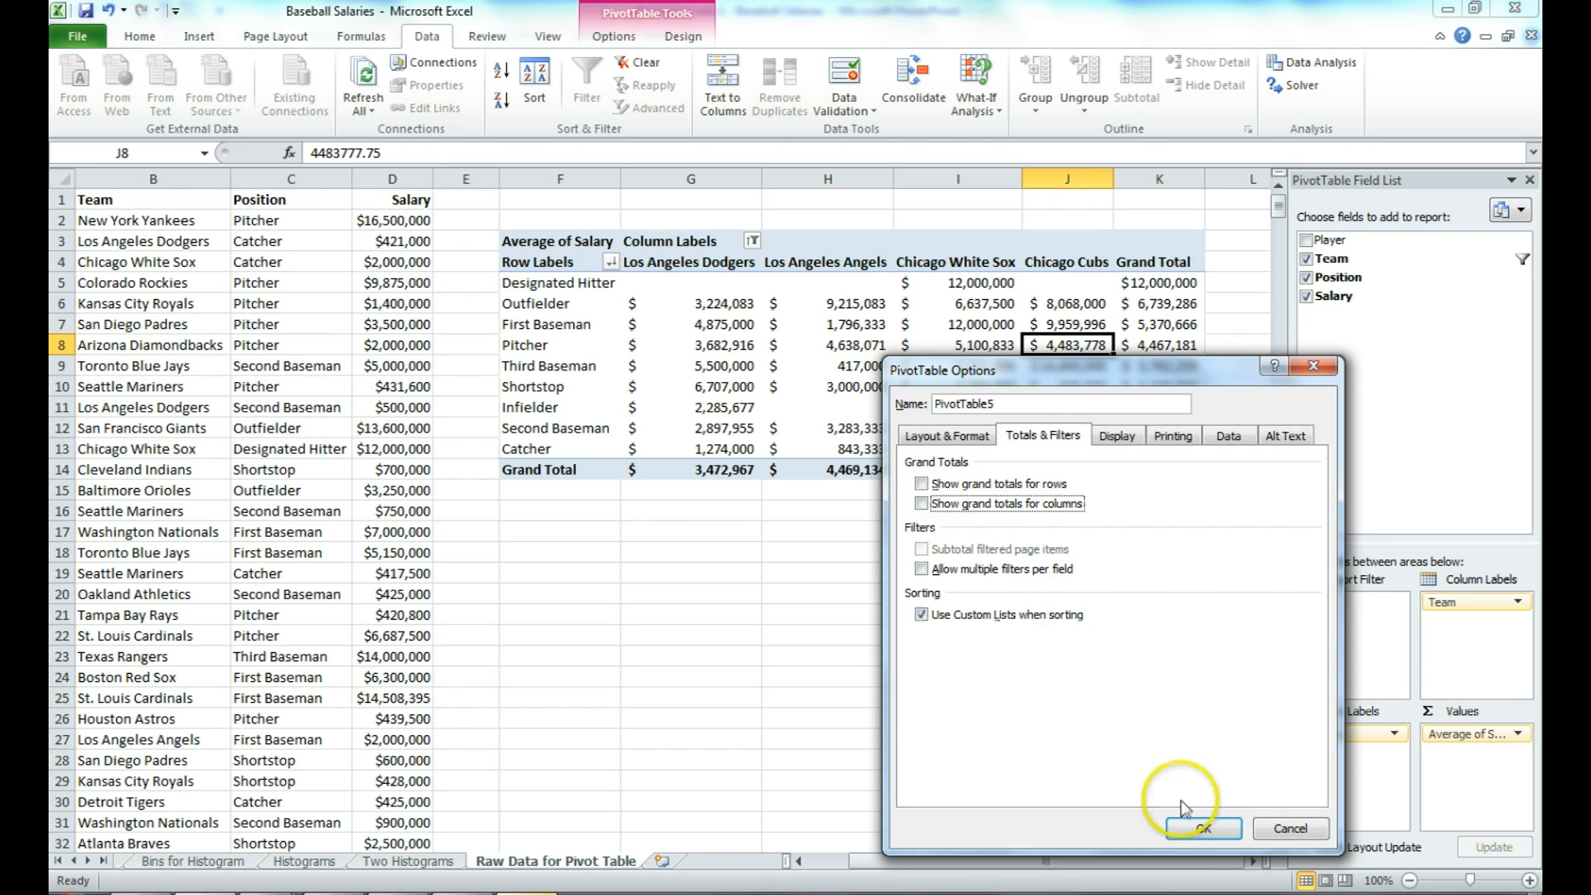
{"action": "left_click", "coordinate": [1192, 828]}
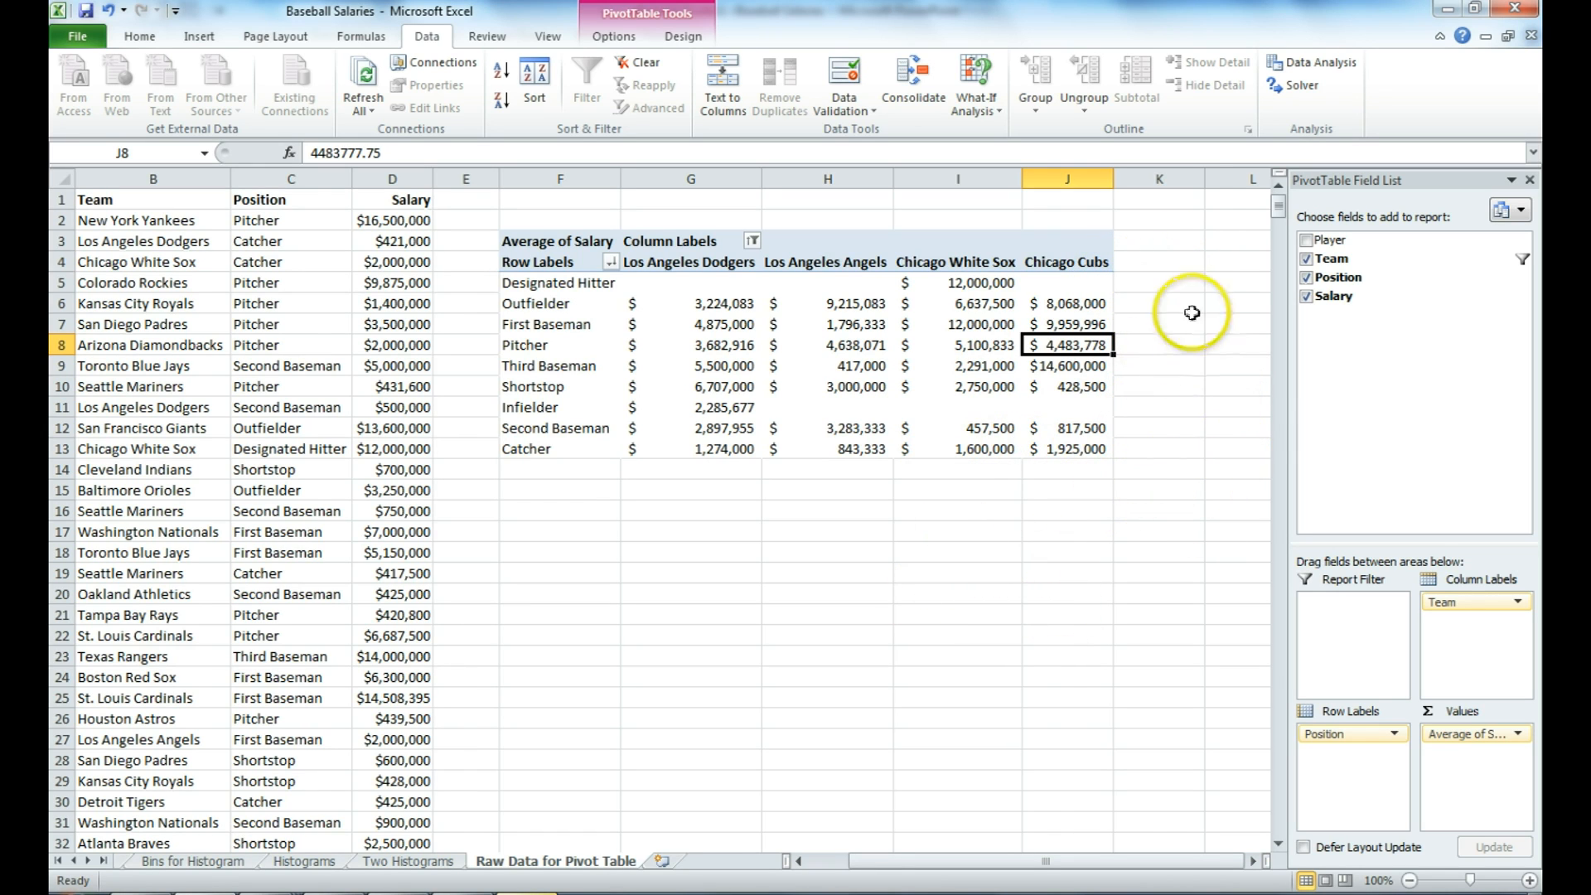
Apply the Green - Yellow - Red color scale to the PivotTable's average salary values in G5:J13.
{"action": "mouse_move", "coordinate": [1016, 458]}
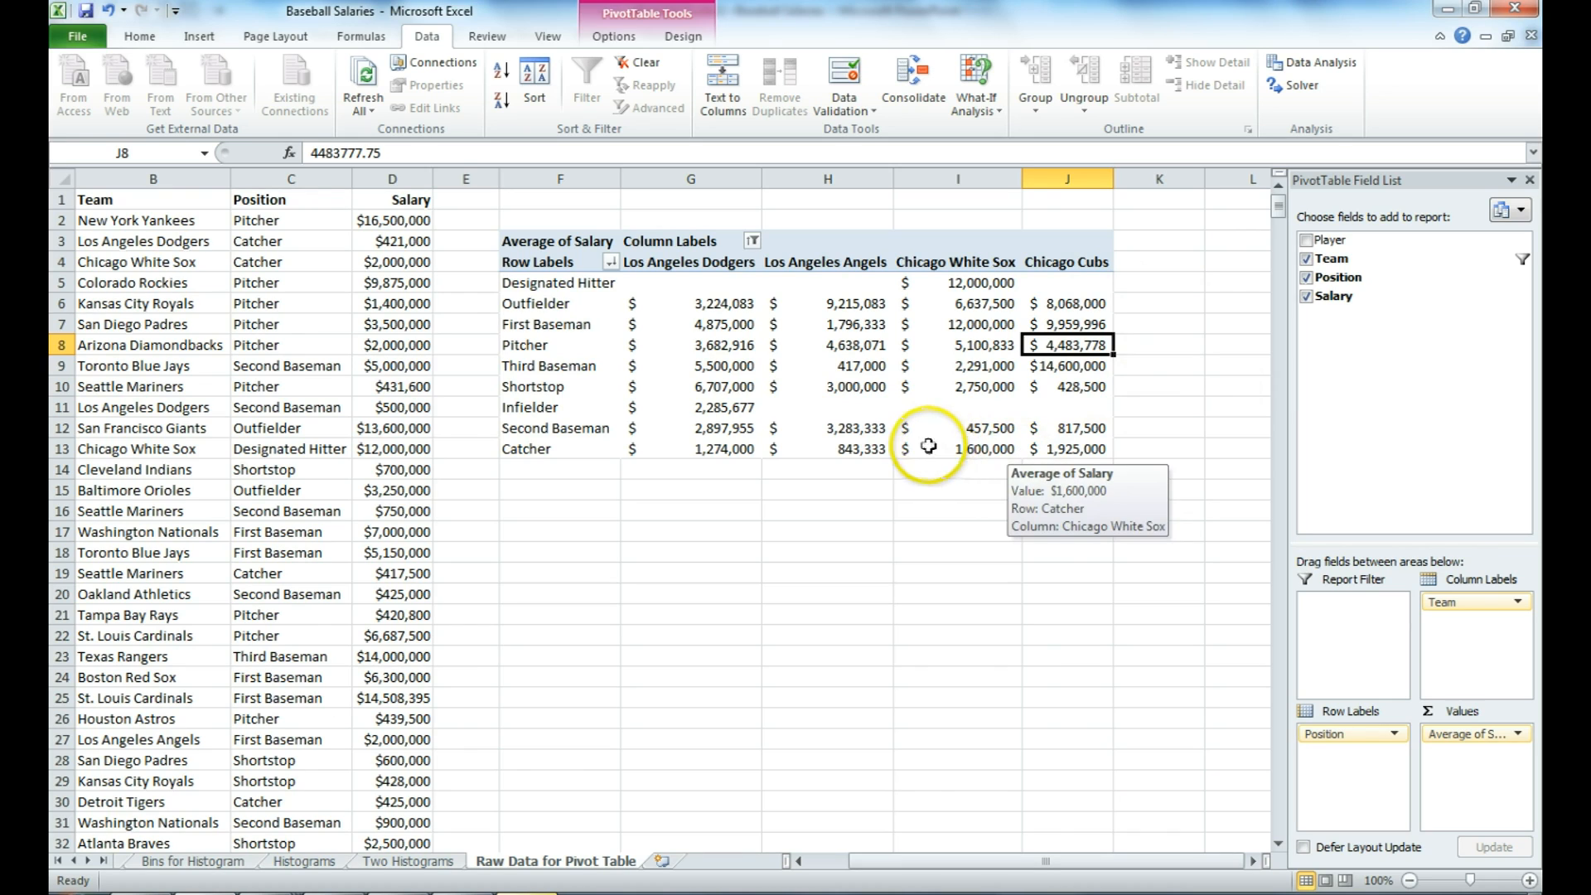
{"action": "mouse_move", "coordinate": [921, 425]}
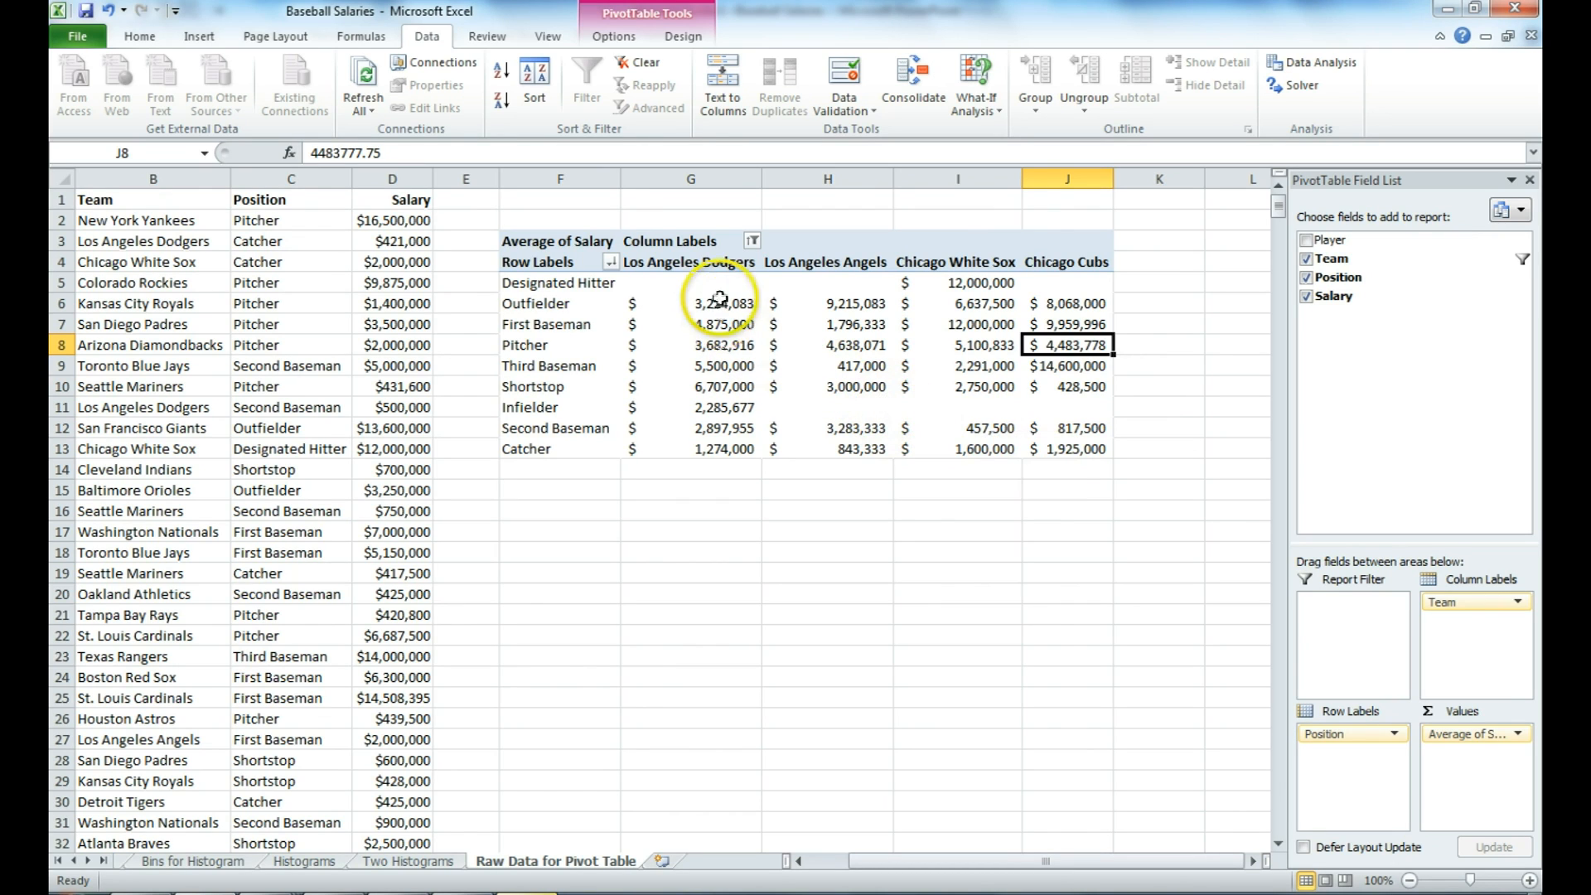
{"action": "left_click_drag", "start_coordinate": [721, 283], "coordinate": [1069, 449]}
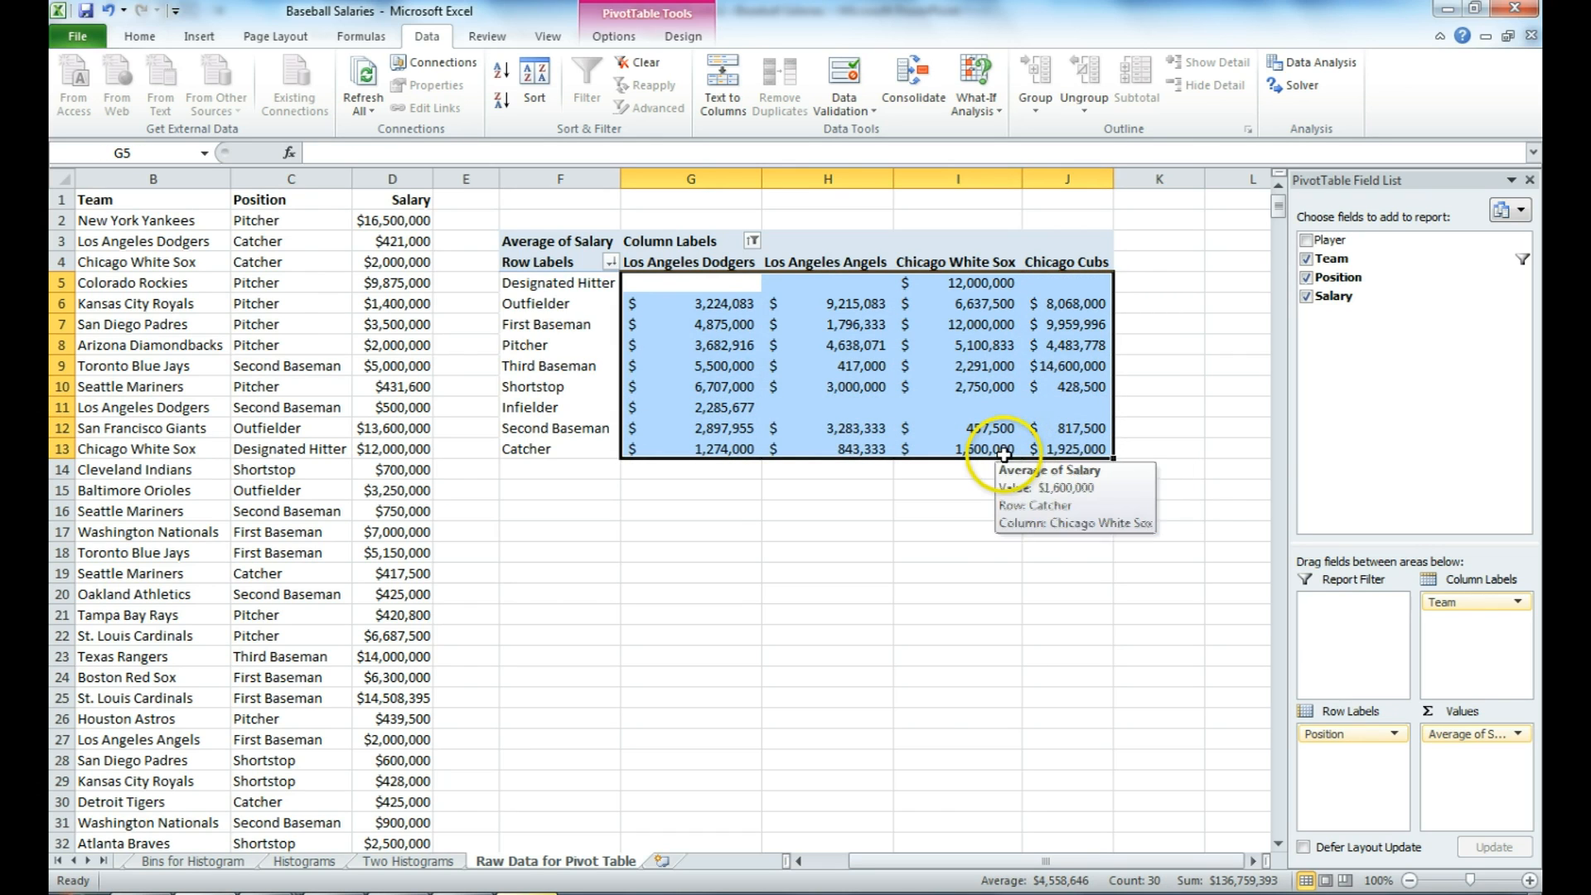
{"action": "left_click", "coordinate": [139, 35]}
{"action": "left_click", "coordinate": [907, 106]}
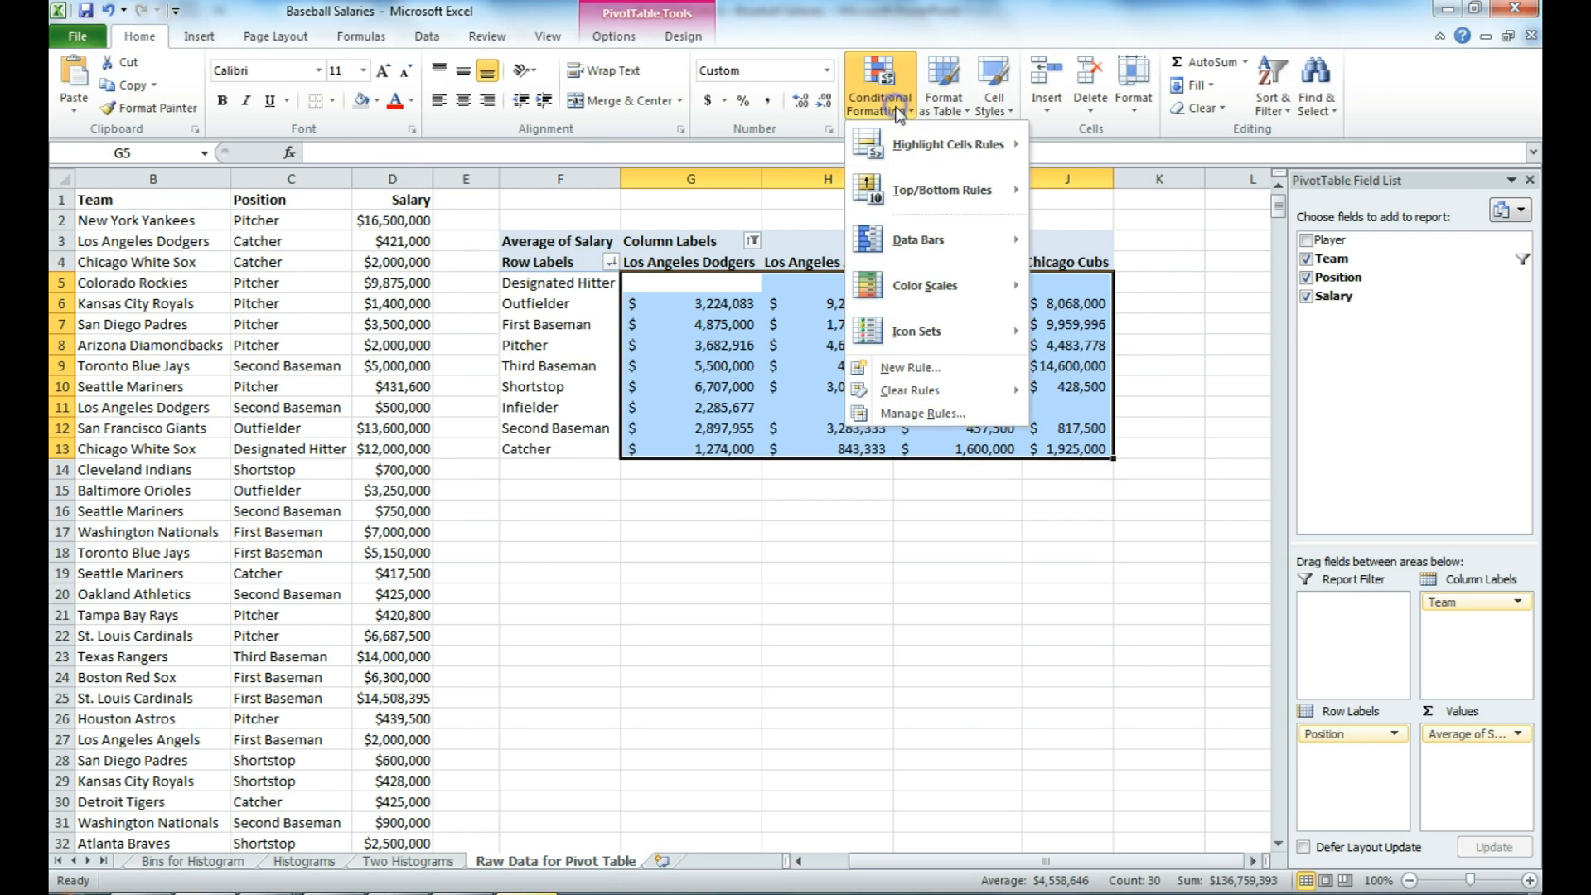
{"action": "mouse_move", "coordinate": [953, 300]}
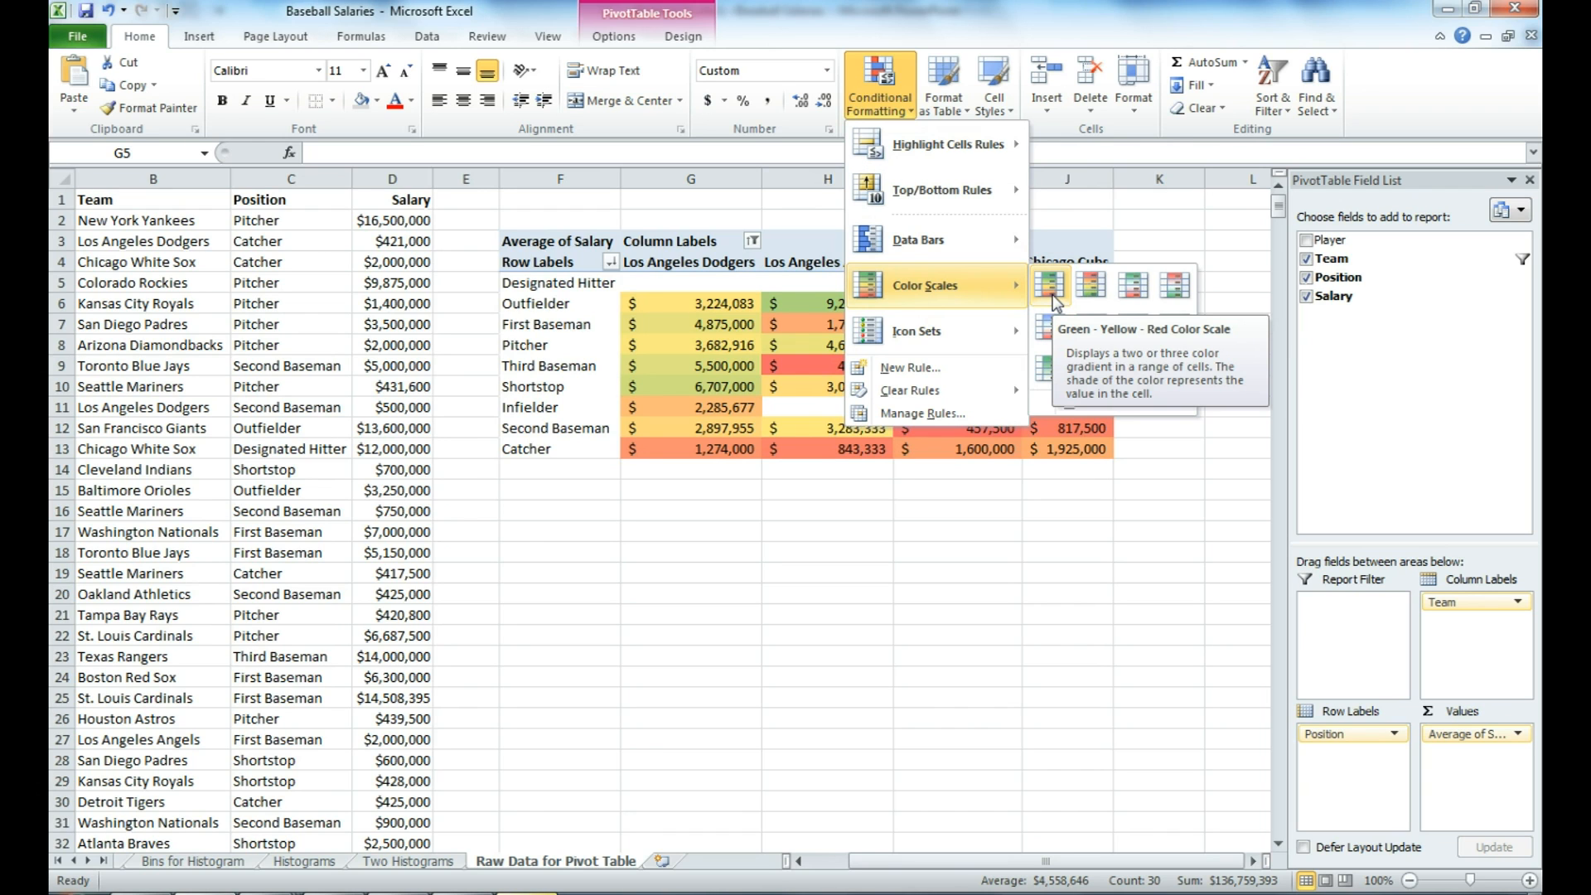
{"action": "left_click", "coordinate": [1051, 288]}
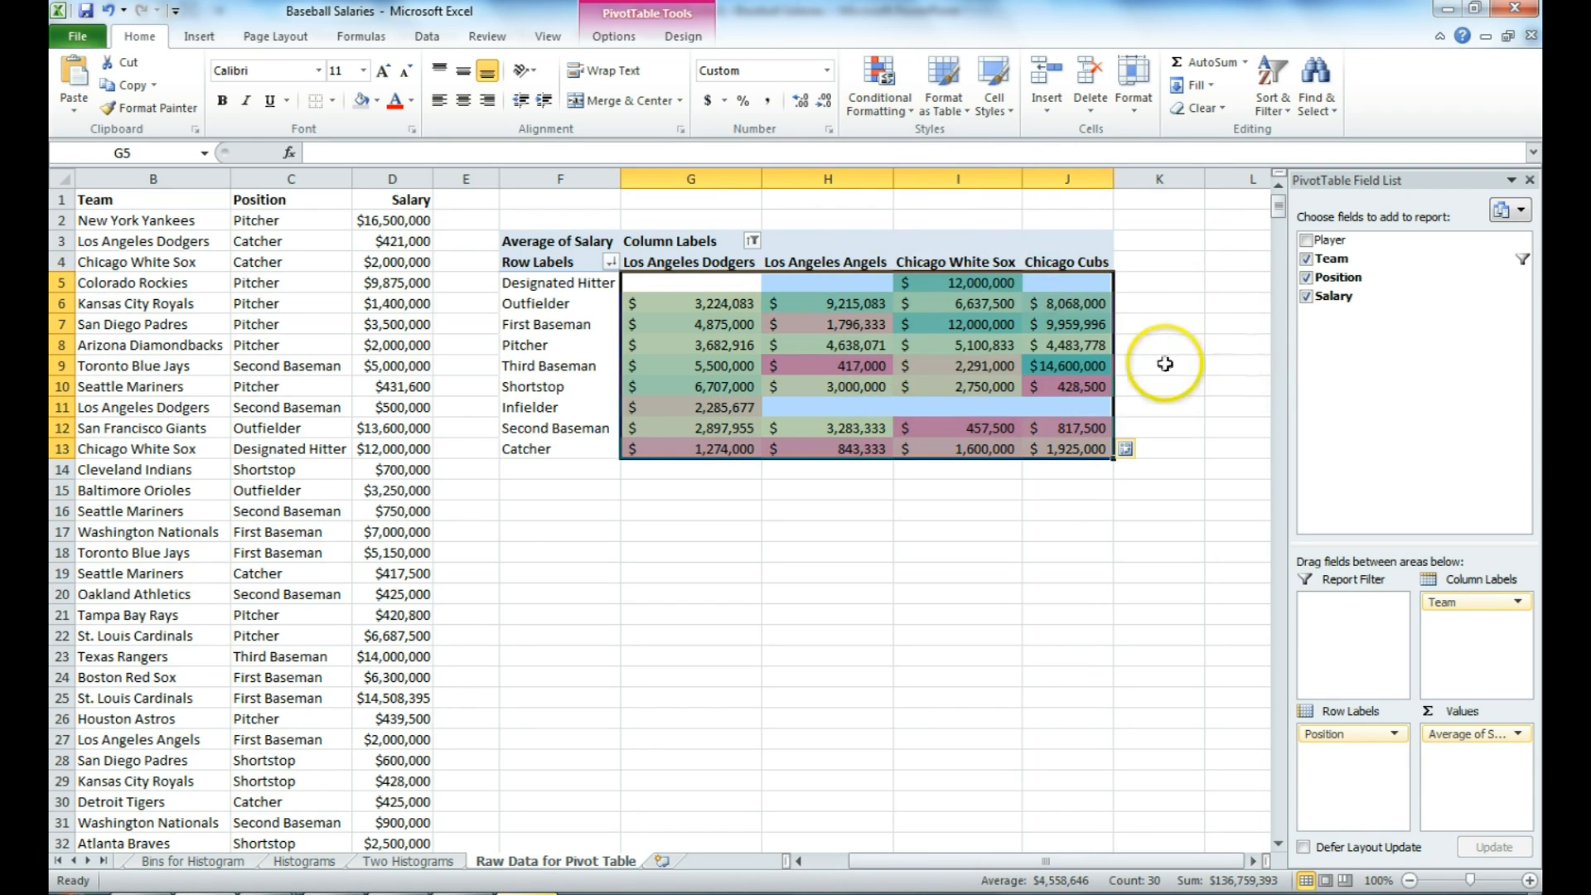
{"action": "left_click", "coordinate": [1194, 348]}
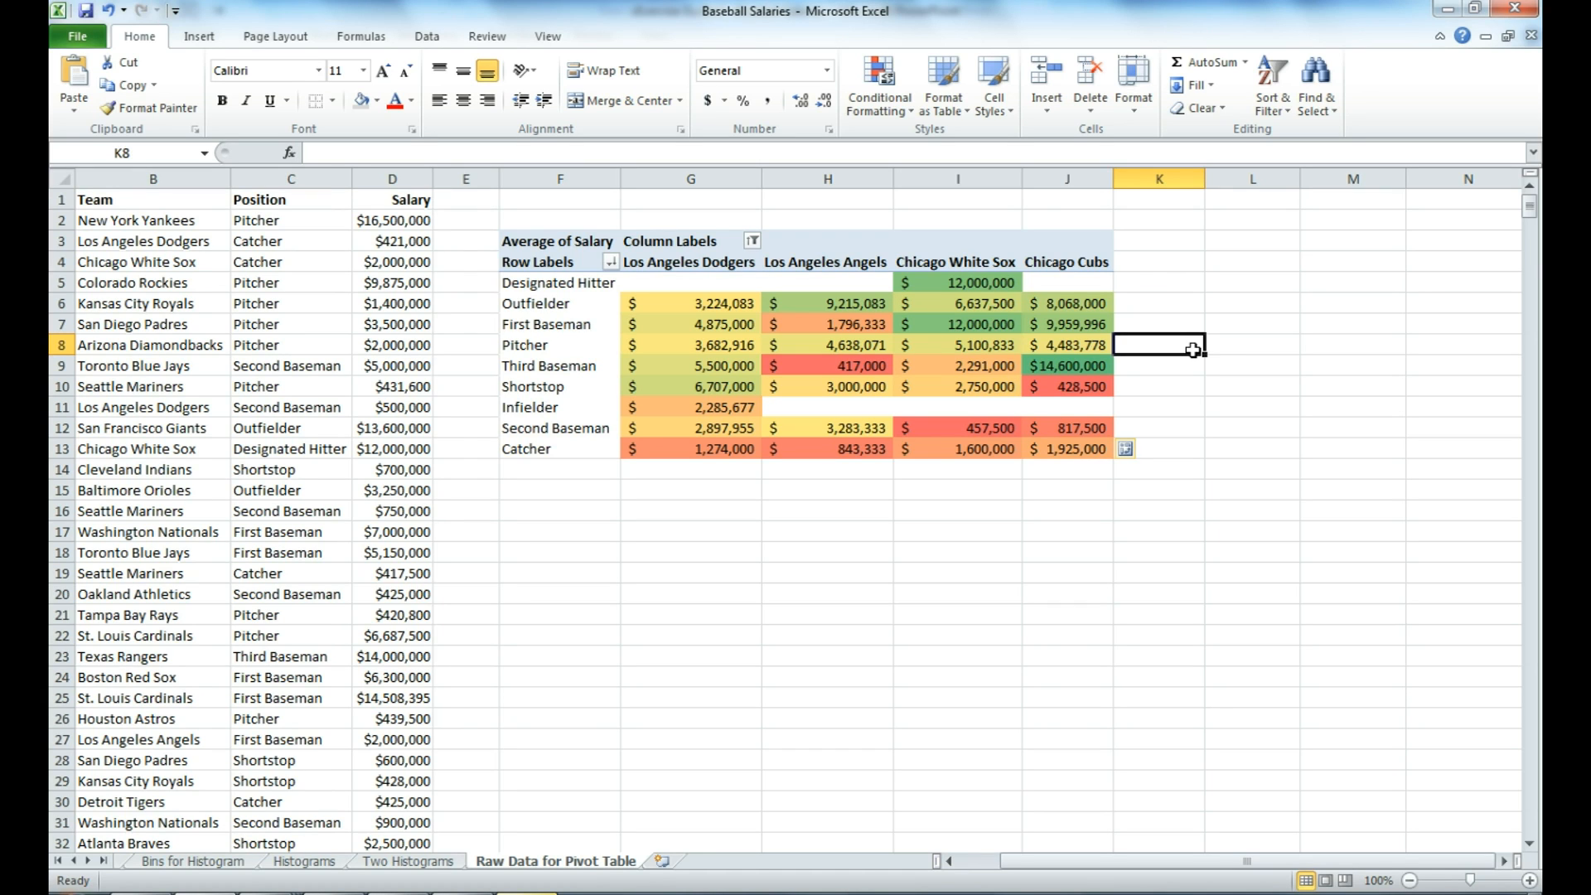
Select the green-shaded cells together to examine the highest average salaries across the four teams.
{"action": "left_click", "coordinate": [1070, 365]}
{"action": "left_click", "coordinate": [1013, 324], "text": "ctrl"}
{"action": "left_click_drag", "start_coordinate": [1027, 324], "coordinate": [1059, 308]}
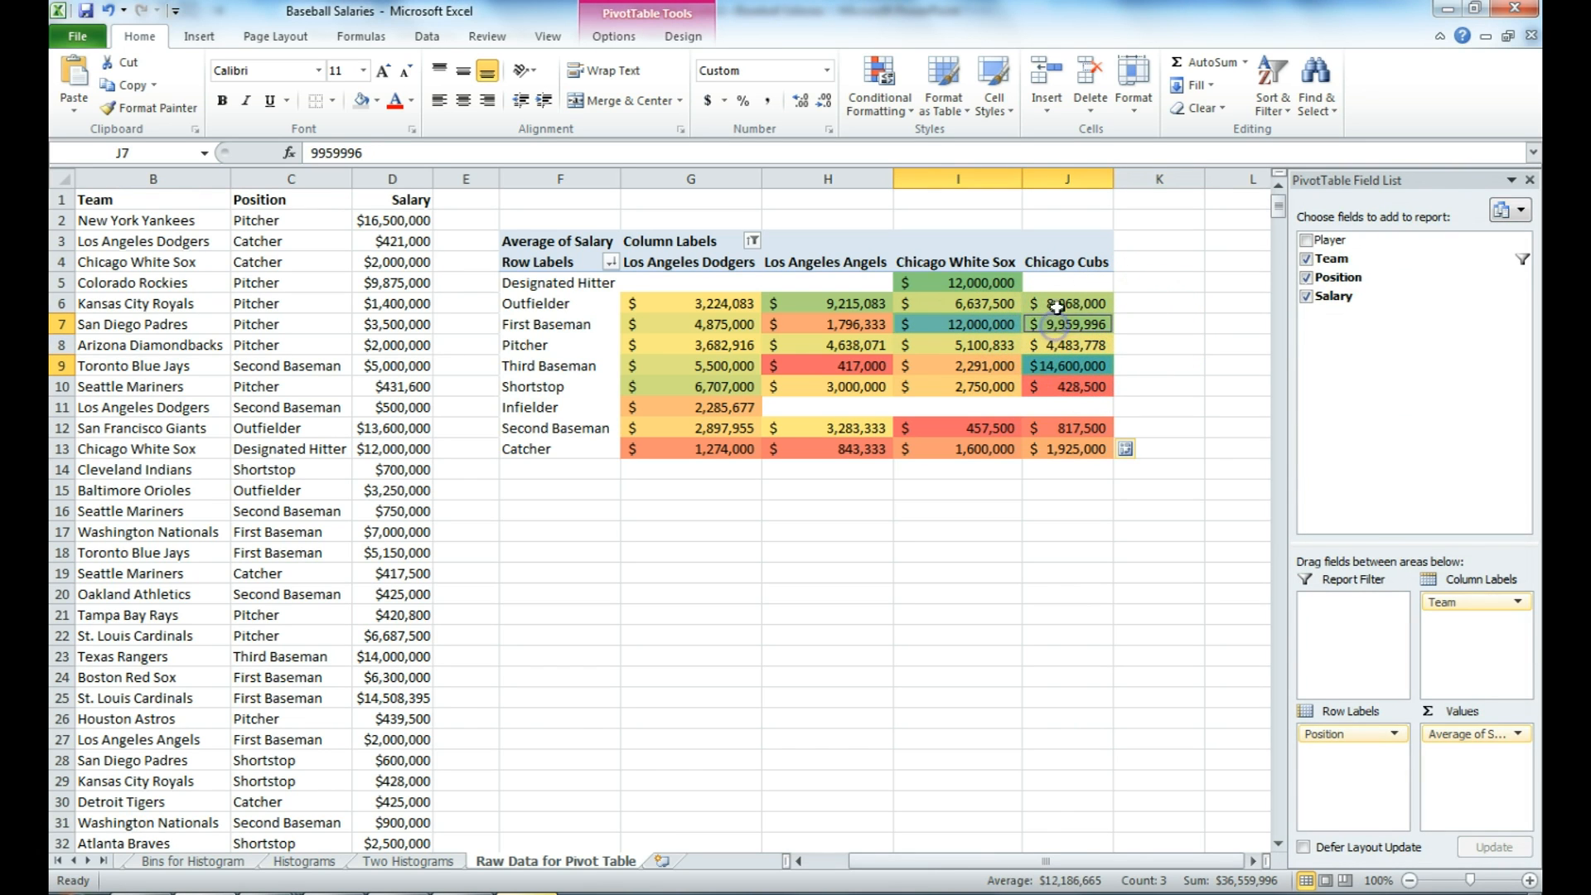
{"action": "left_click", "coordinate": [987, 281], "text": "ctrl"}
{"action": "left_click", "coordinate": [852, 305], "text": "ctrl"}
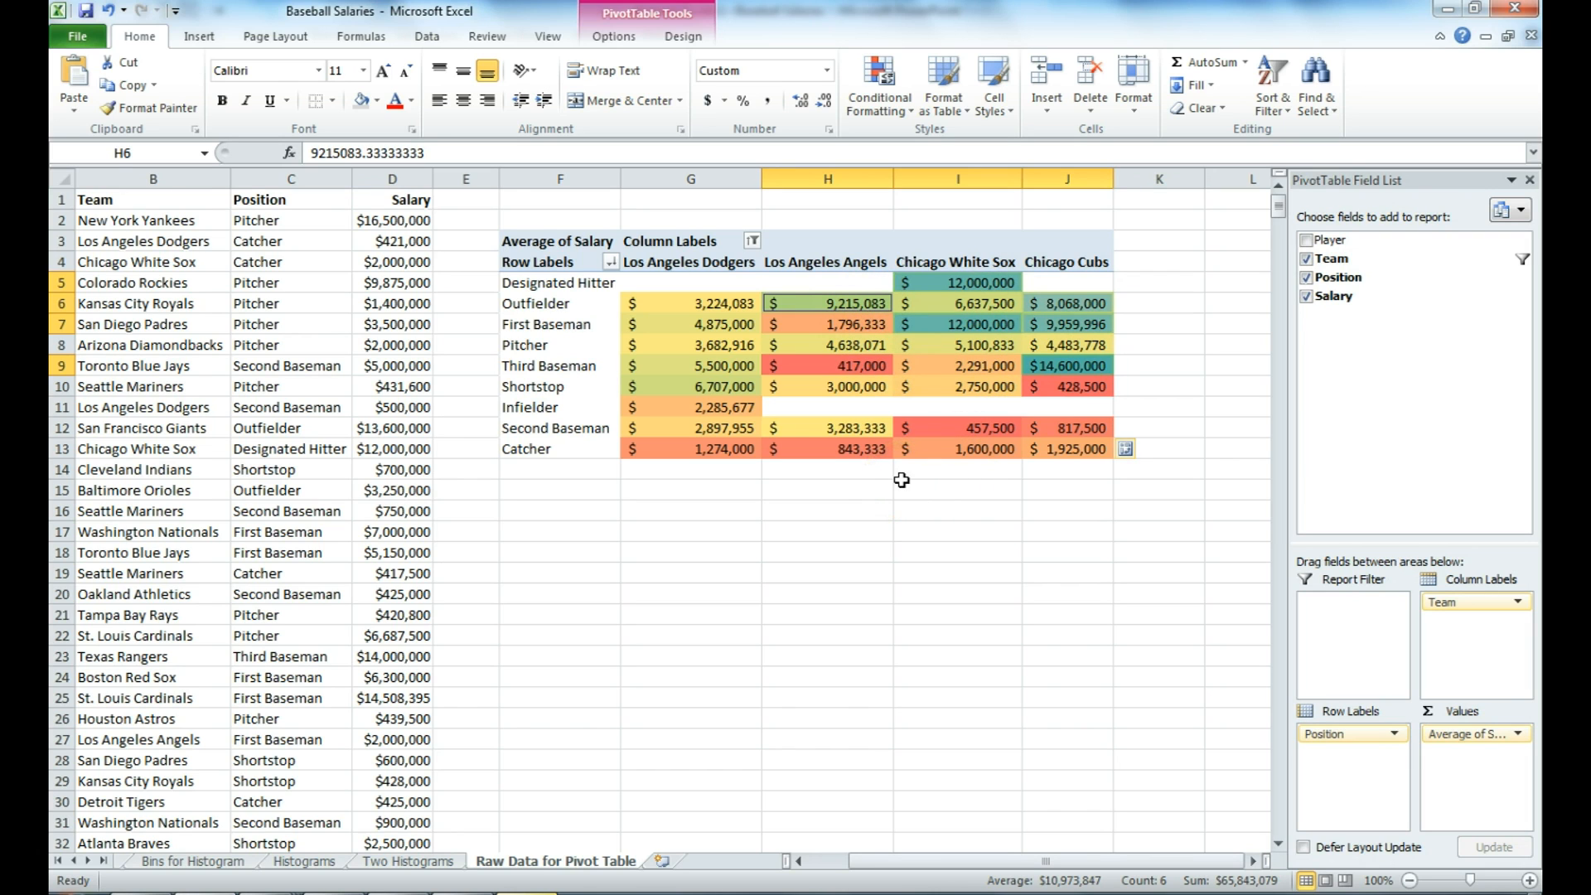
Select the yellow-shaded cells H12, H10, G8 and G6 together to examine the mid-range average salaries.
{"action": "left_click", "coordinate": [829, 428]}
{"action": "left_click", "coordinate": [833, 386], "text": "ctrl"}
{"action": "left_click", "coordinate": [723, 345], "text": "ctrl"}
{"action": "left_click", "coordinate": [721, 305], "text": "ctrl"}
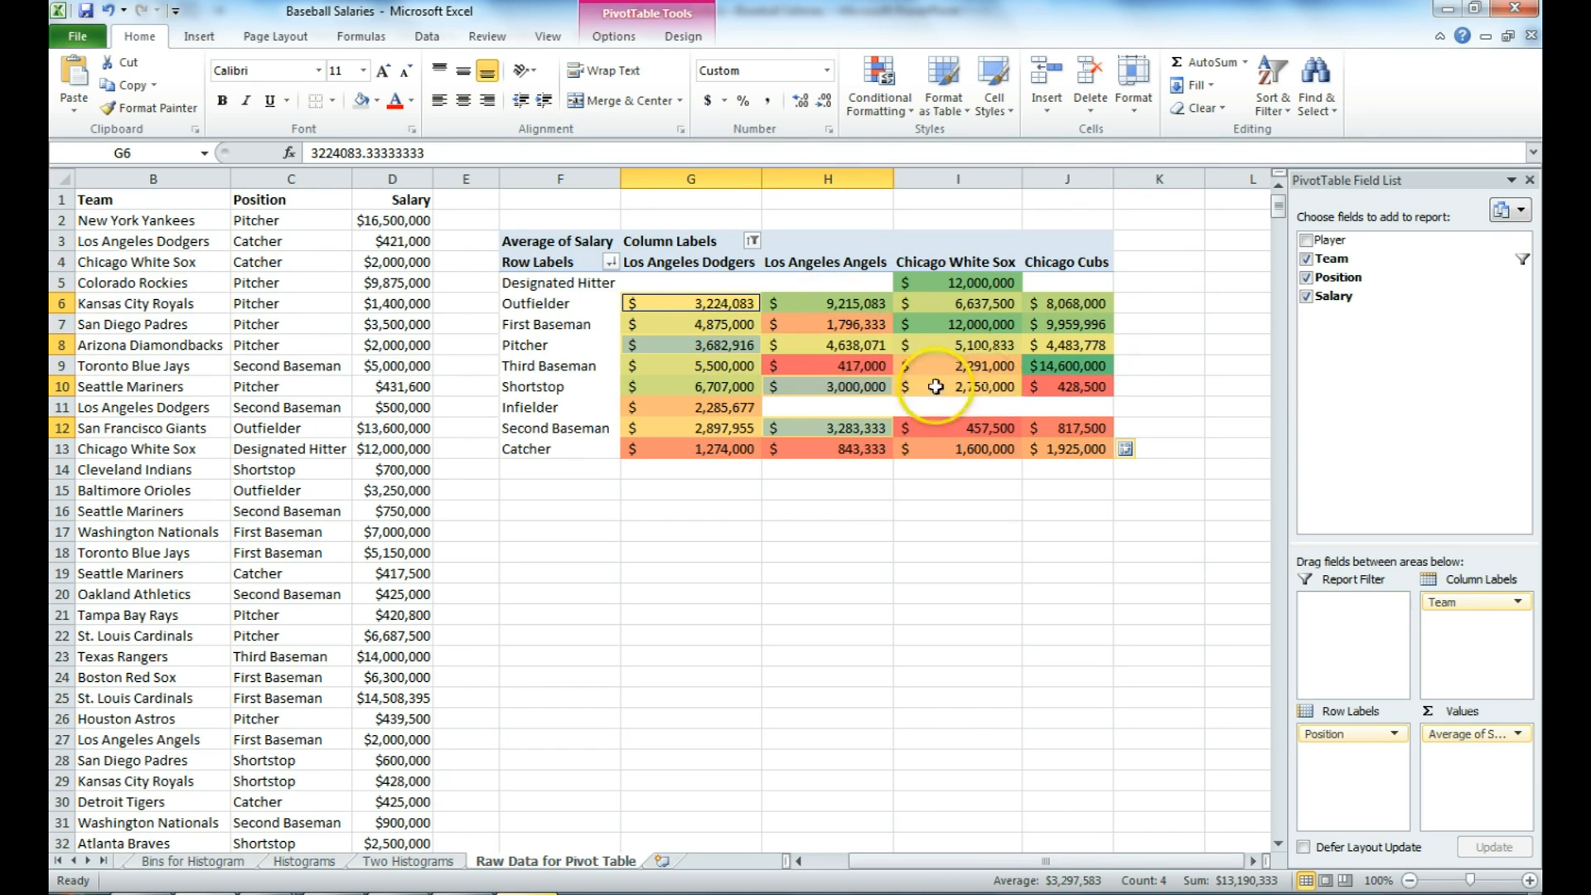
Select the red-shaded cells together to examine the lowest average salaries, then clear the selection.
{"action": "left_click", "coordinate": [875, 367]}
{"action": "left_click", "coordinate": [1070, 386], "text": "ctrl"}
{"action": "left_click", "coordinate": [1069, 428], "text": "ctrl"}
{"action": "left_click", "coordinate": [983, 425], "text": "ctrl"}
{"action": "left_click", "coordinate": [845, 449], "text": "ctrl"}
{"action": "left_click", "coordinate": [738, 450], "text": "ctrl"}
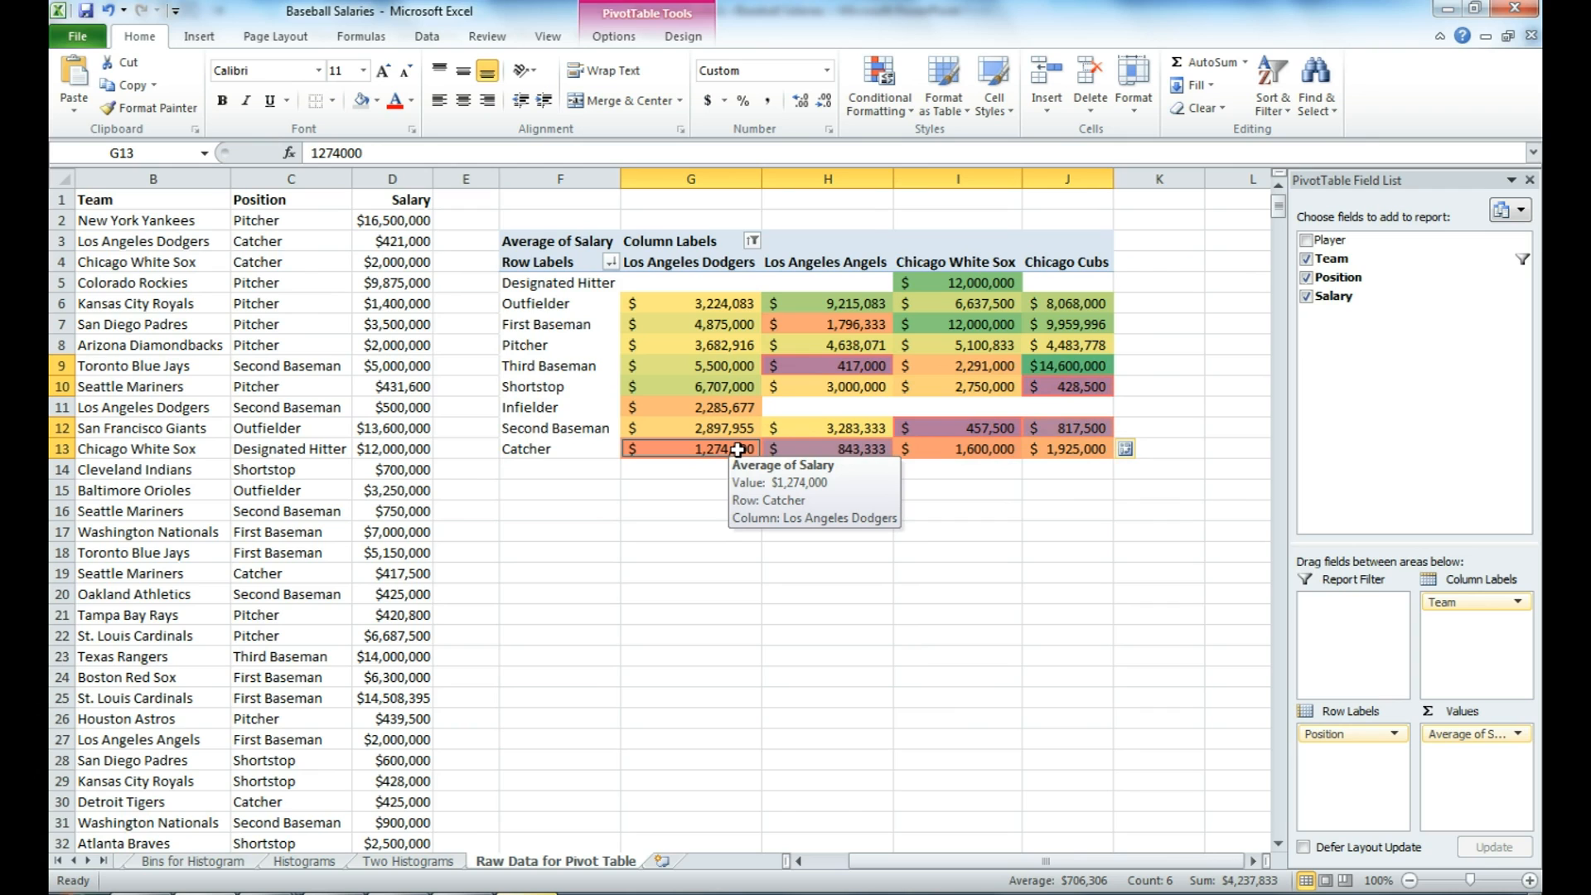
{"action": "left_click", "coordinate": [1178, 373]}
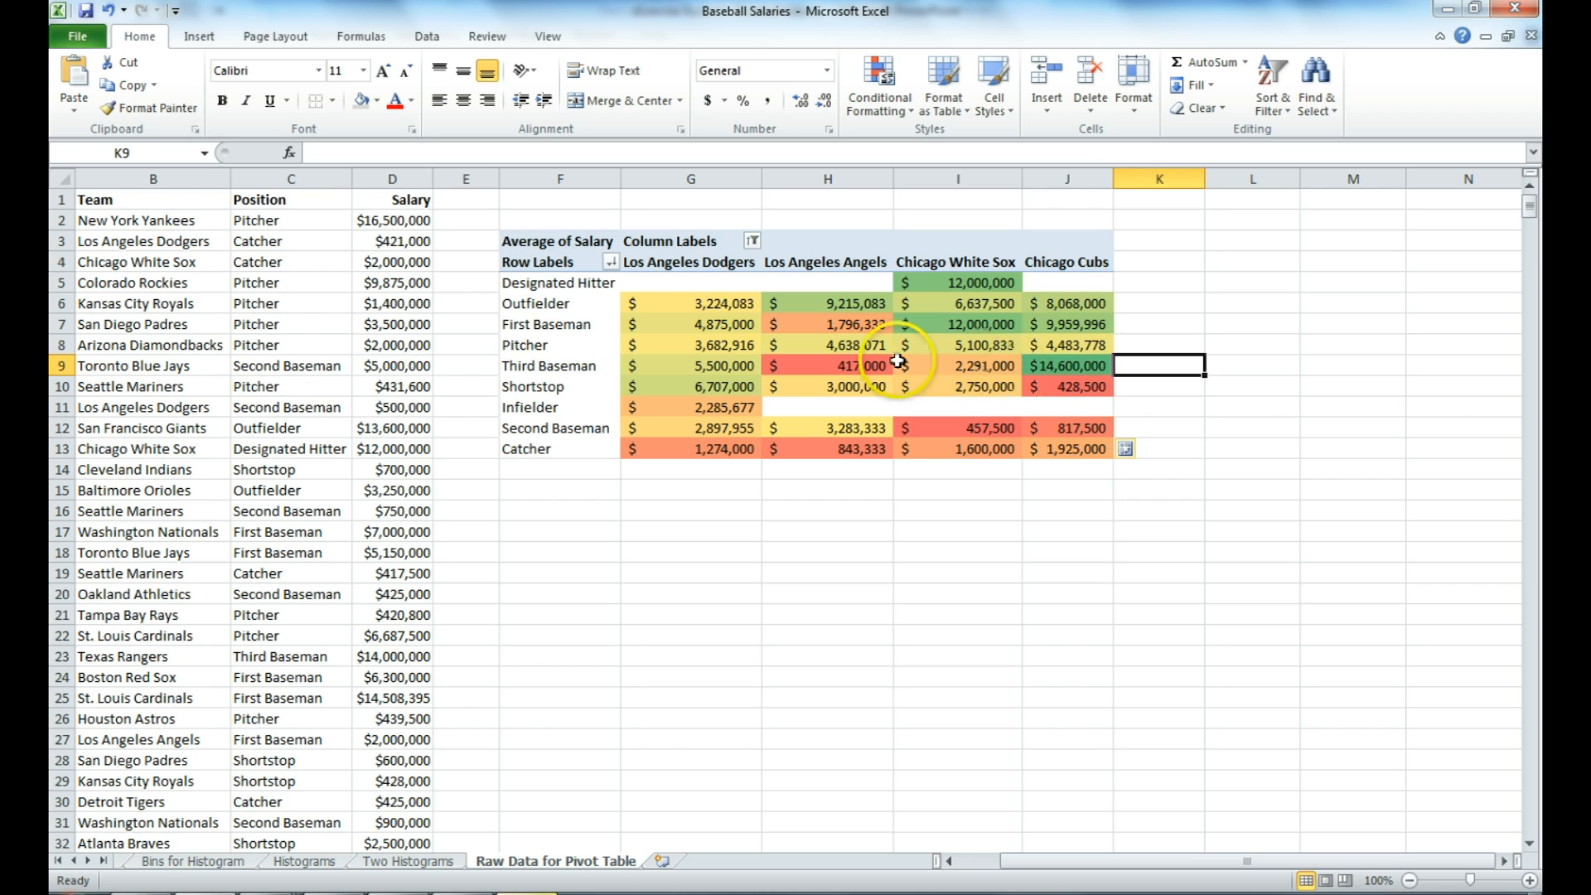
Compare the Third Baseman average salaries of the Chicago Cubs and the Los Angeles Angels.
{"action": "left_click", "coordinate": [1065, 364]}
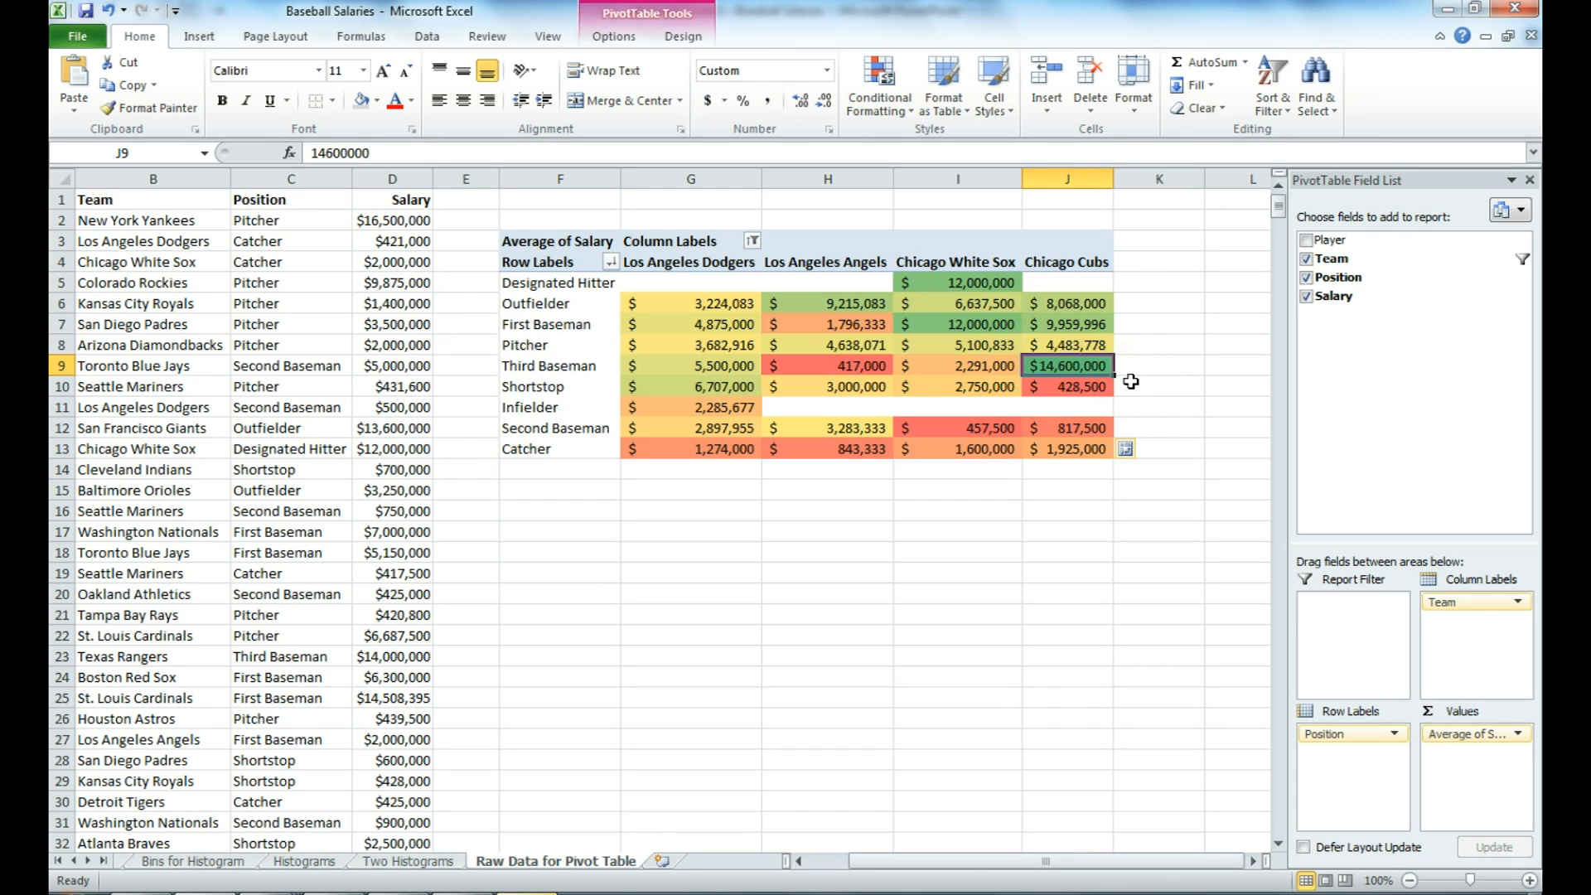
{"action": "left_click", "coordinate": [858, 366]}
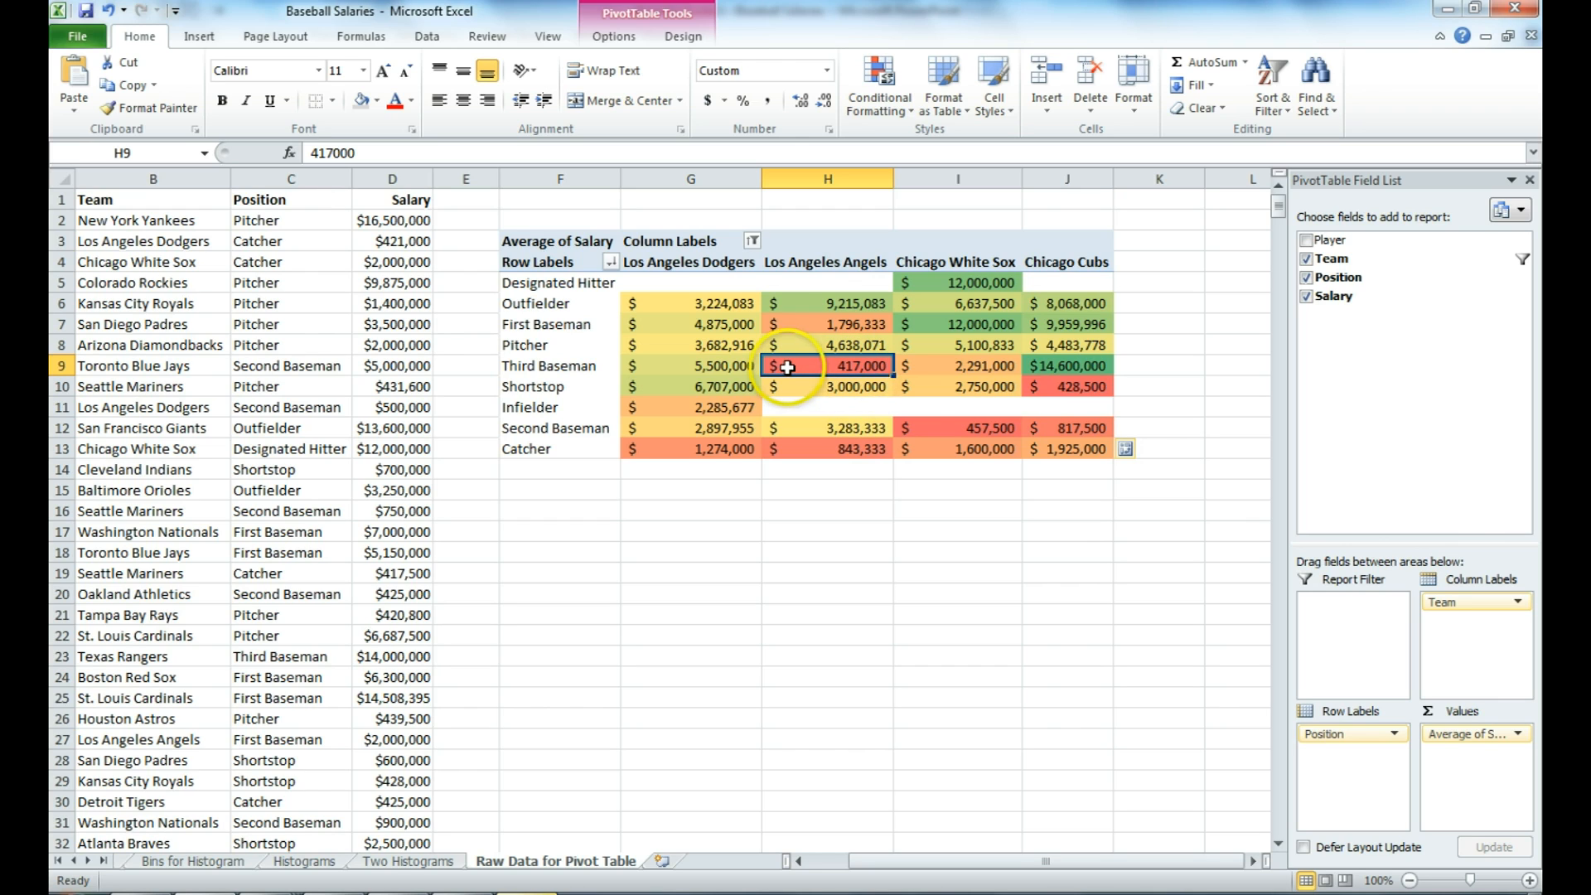
{"action": "mouse_move", "coordinate": [787, 367]}
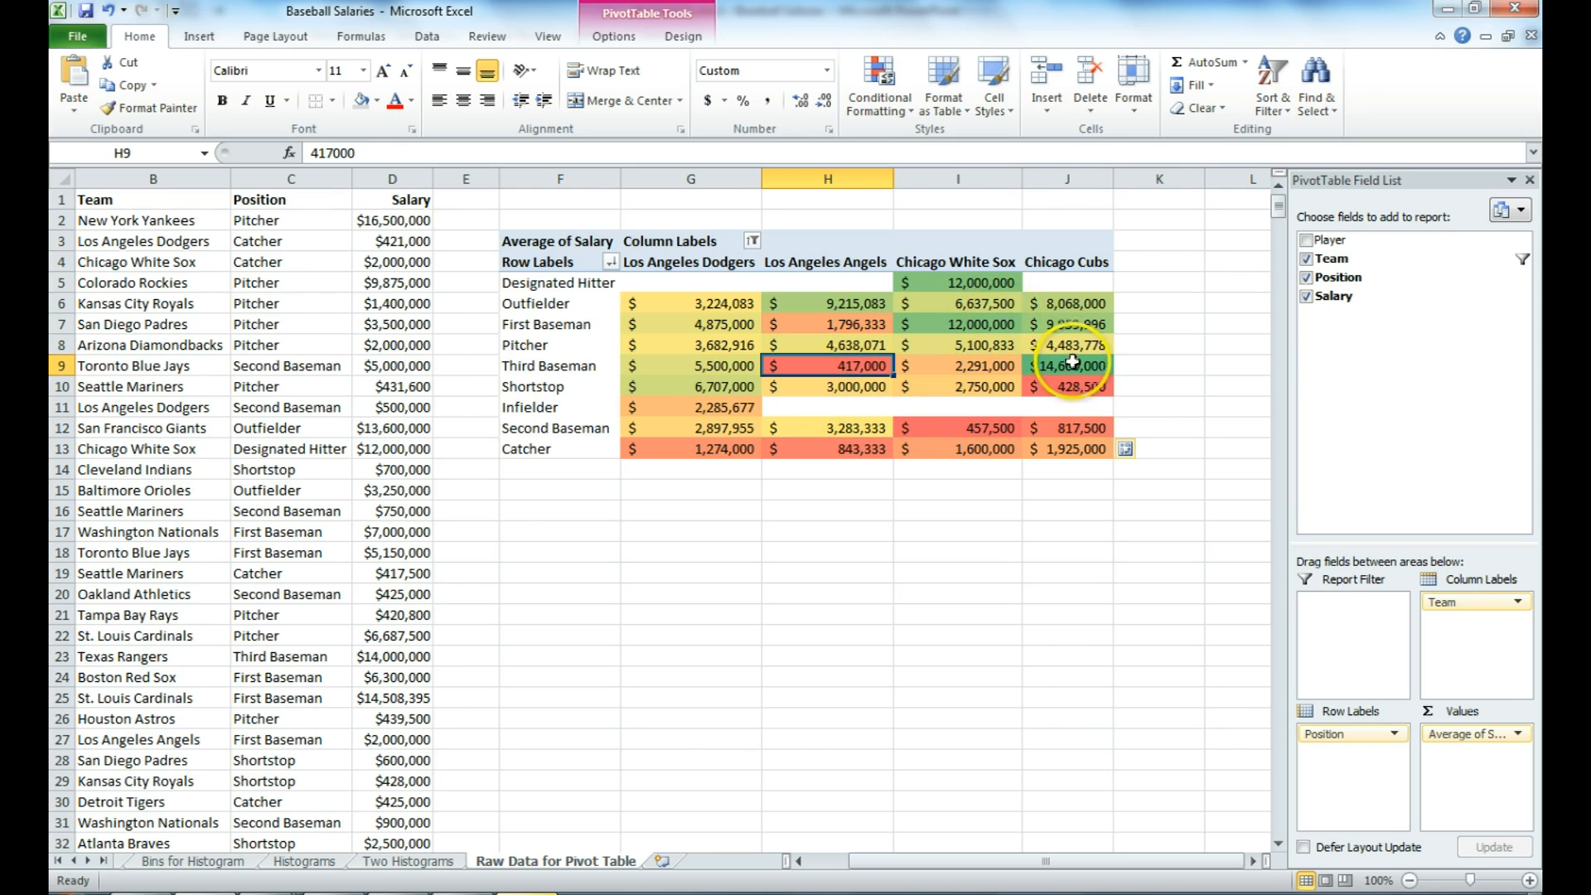
{"action": "left_click", "coordinate": [1075, 367], "text": "ctrl"}
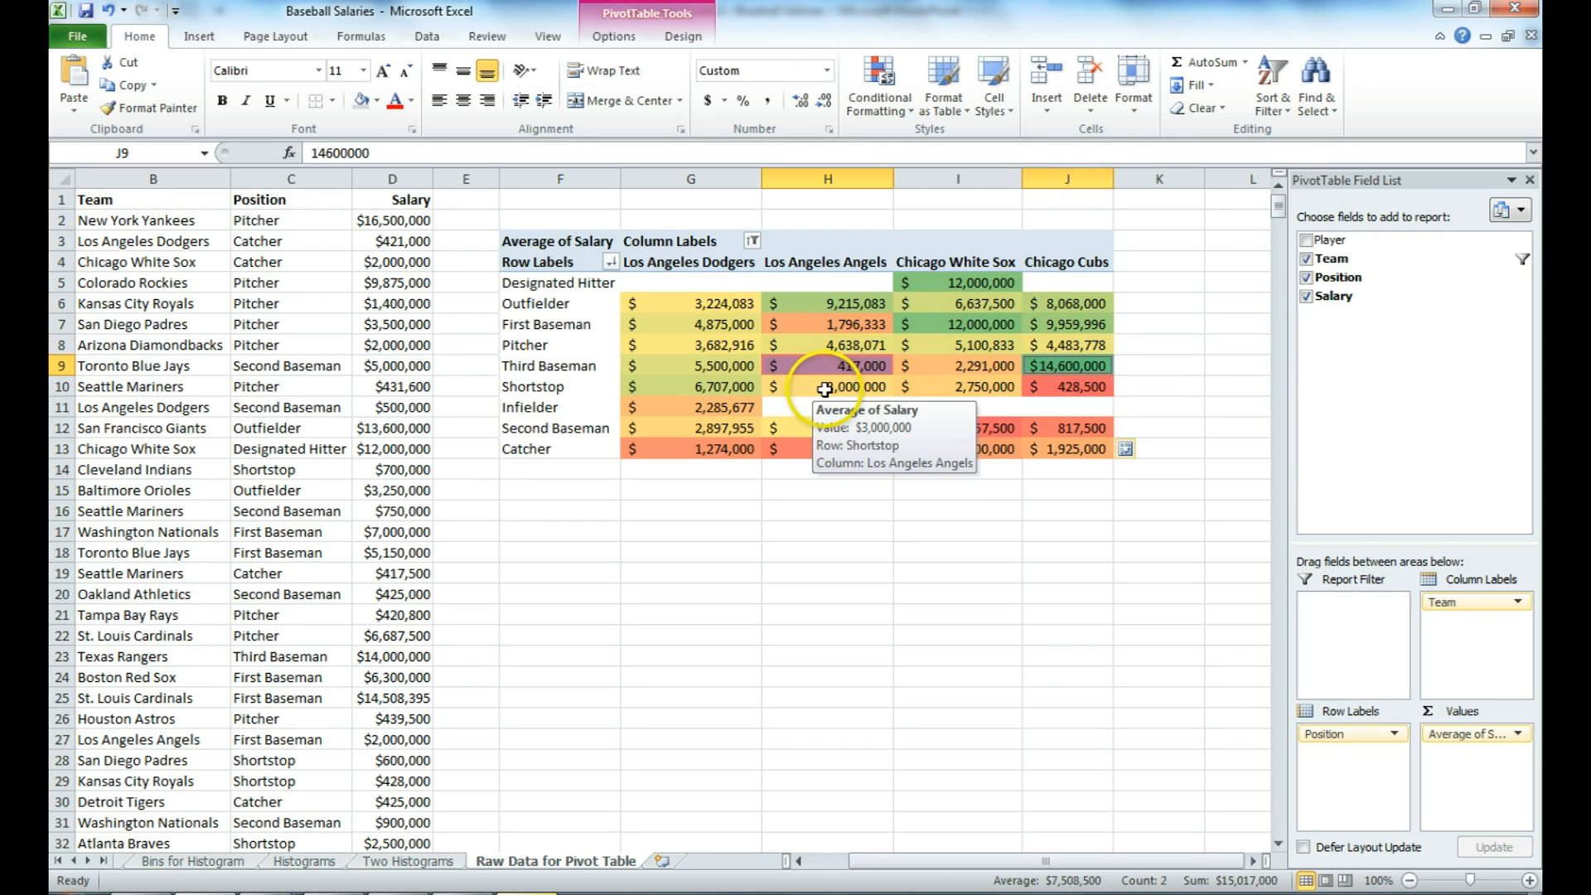
Compare the Shortstop average salaries of the Chicago Cubs and Los Angeles Angels, and review their Third Baseman averages again.
{"action": "left_click", "coordinate": [1069, 387]}
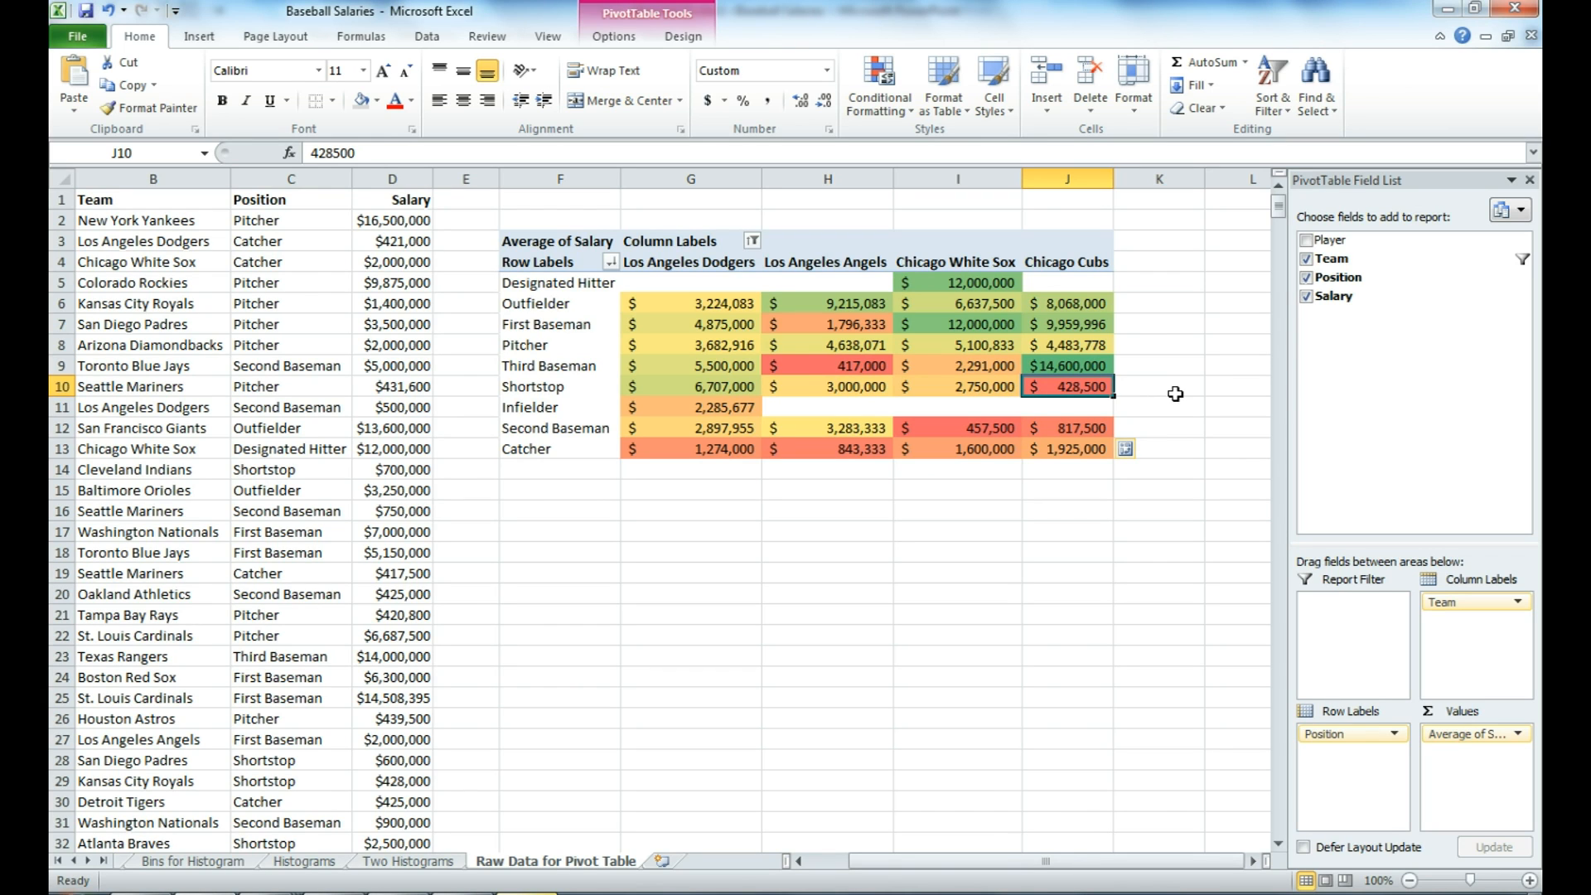
{"action": "mouse_move", "coordinate": [835, 392]}
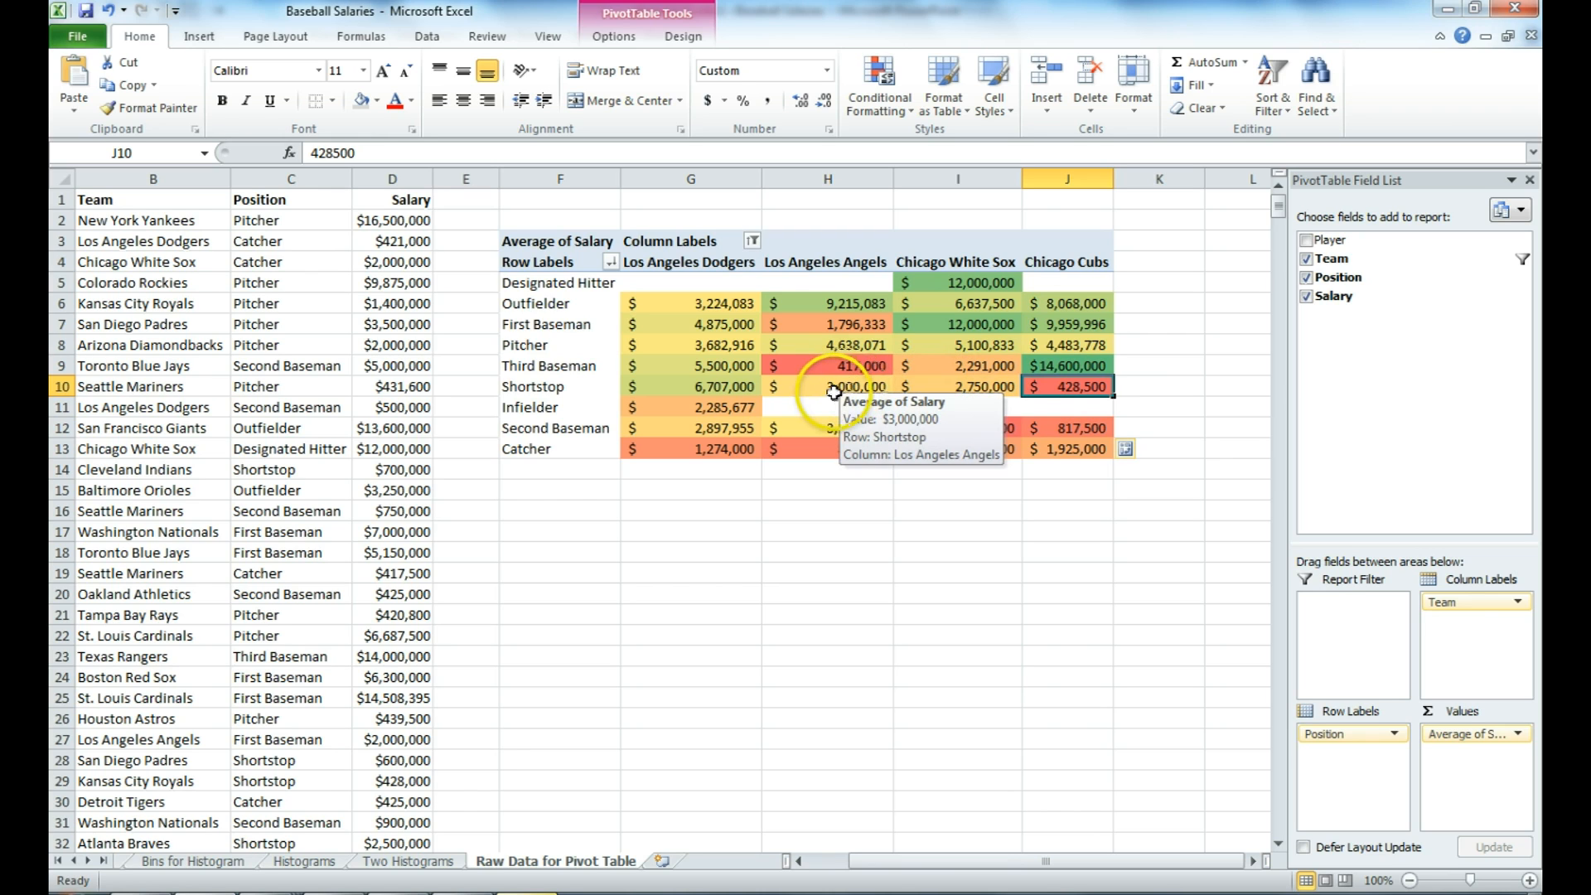
{"action": "left_click", "coordinate": [834, 392]}
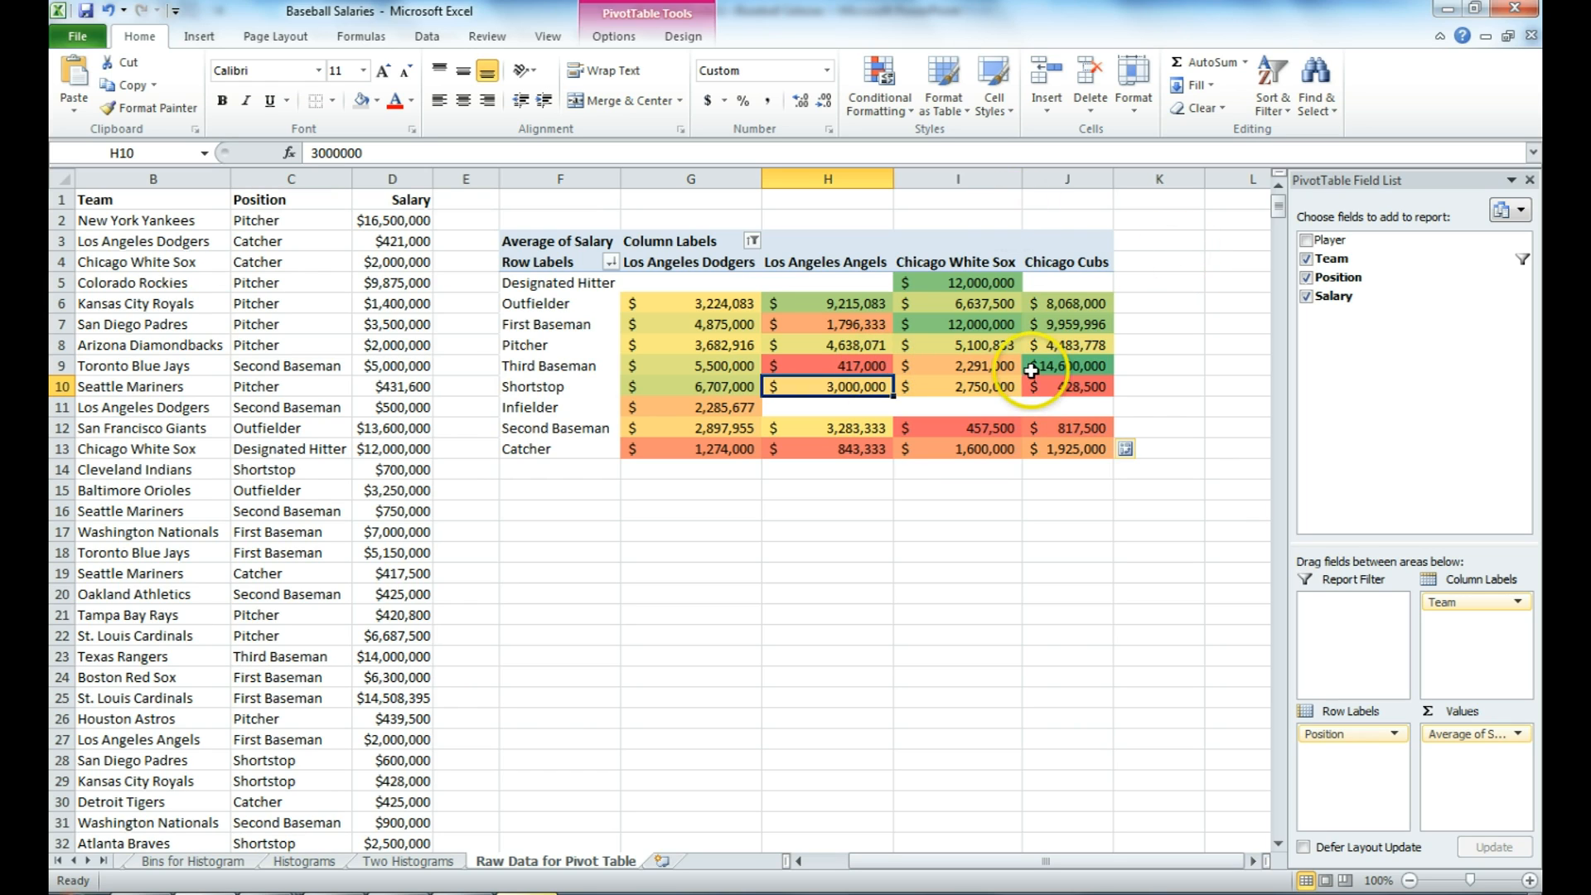
{"action": "mouse_move", "coordinate": [1031, 370]}
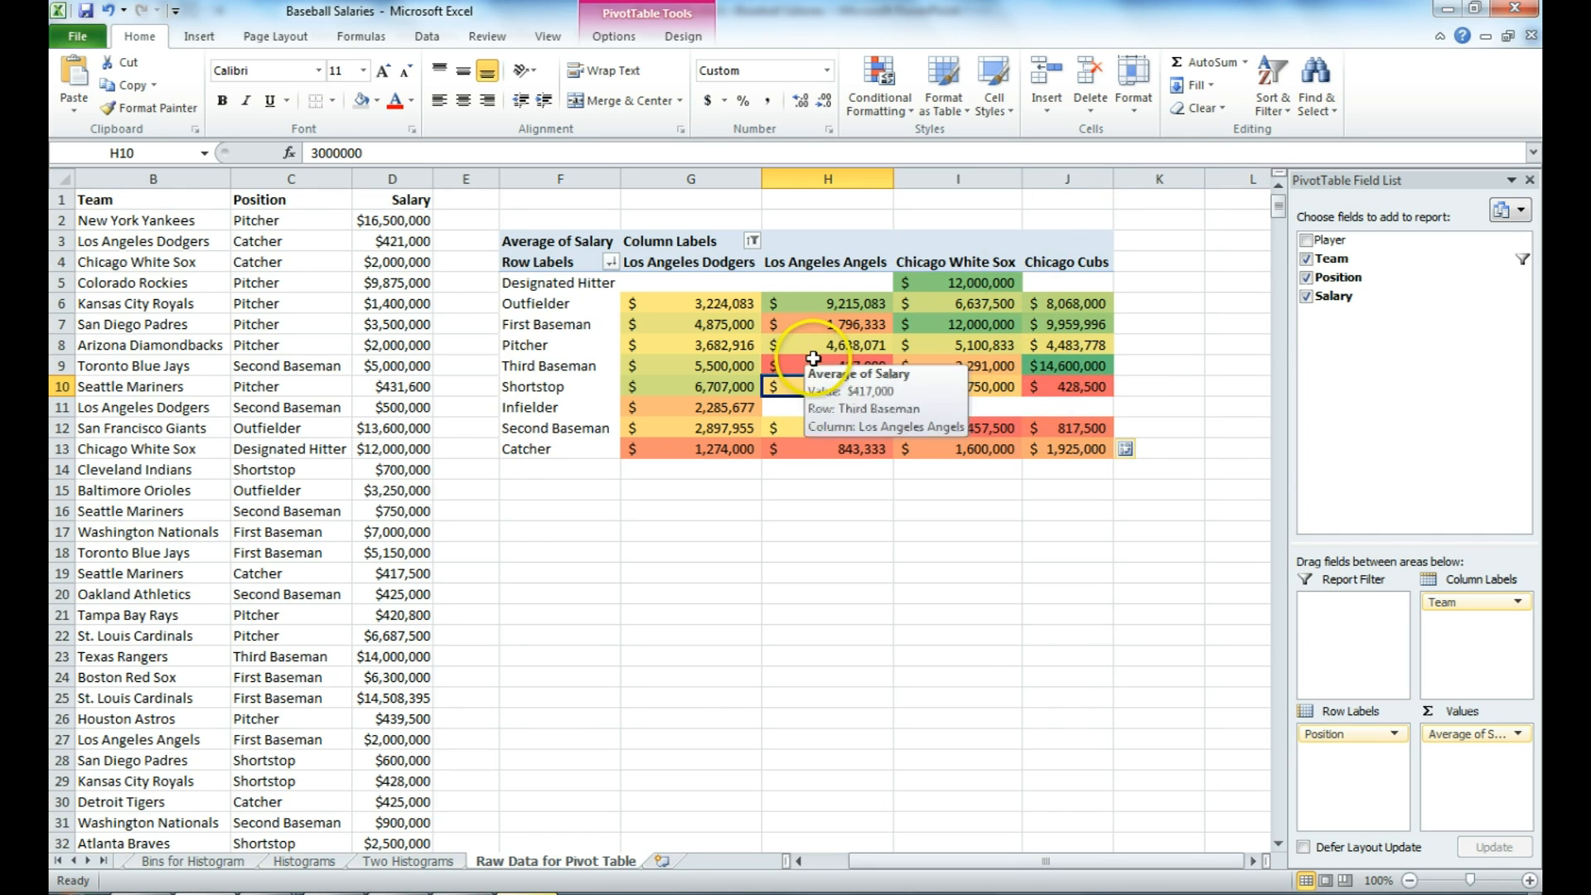
{"action": "mouse_move", "coordinate": [830, 353]}
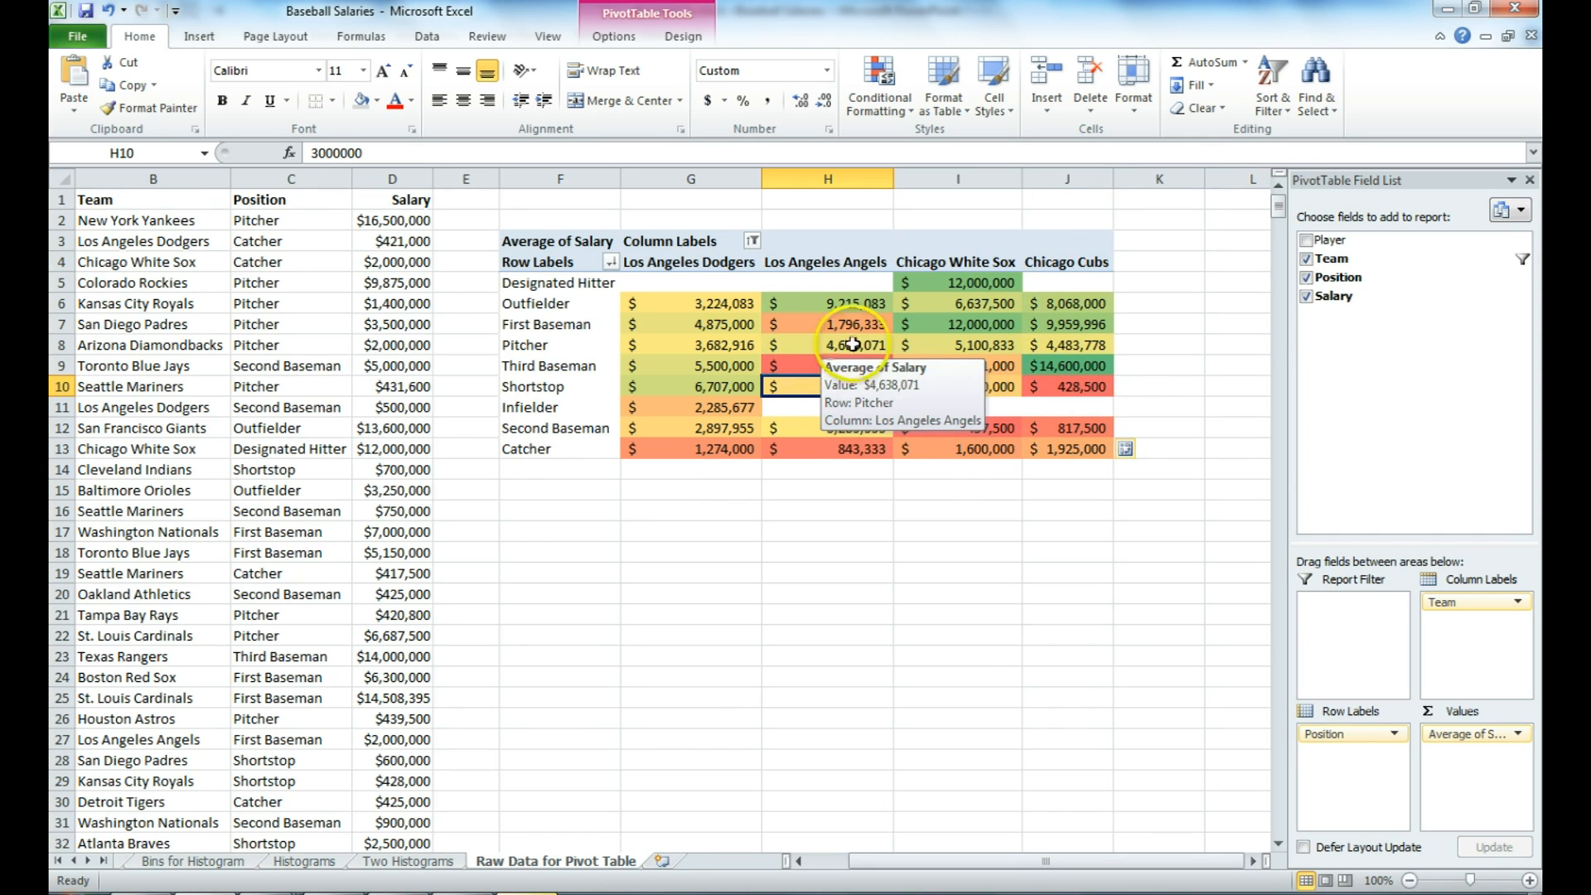
{"action": "mouse_move", "coordinate": [956, 452]}
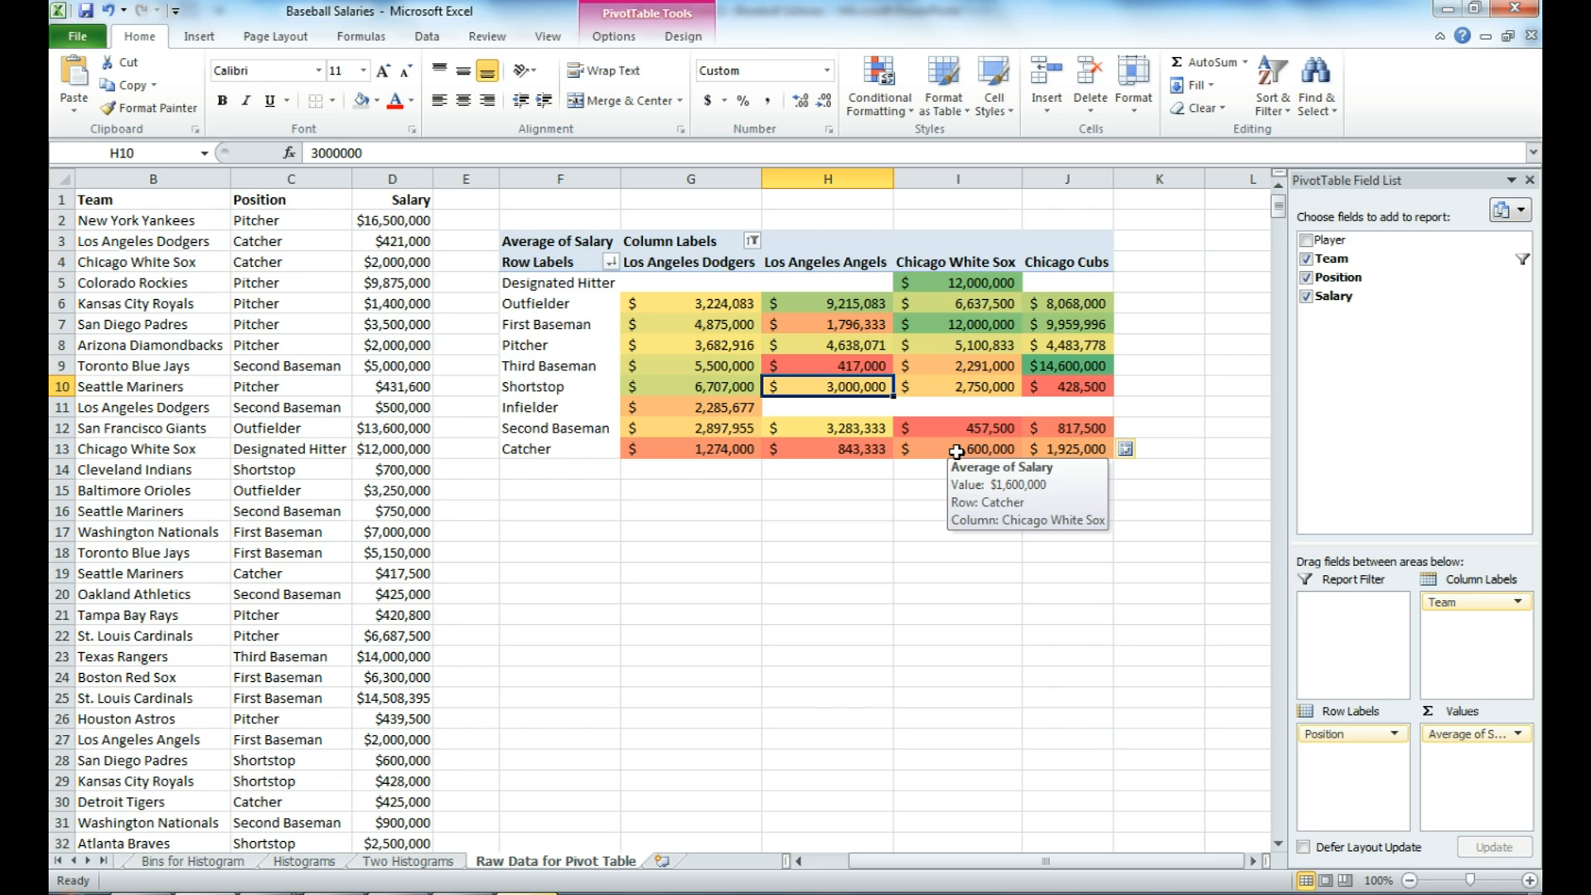
{"action": "mouse_move", "coordinate": [869, 403]}
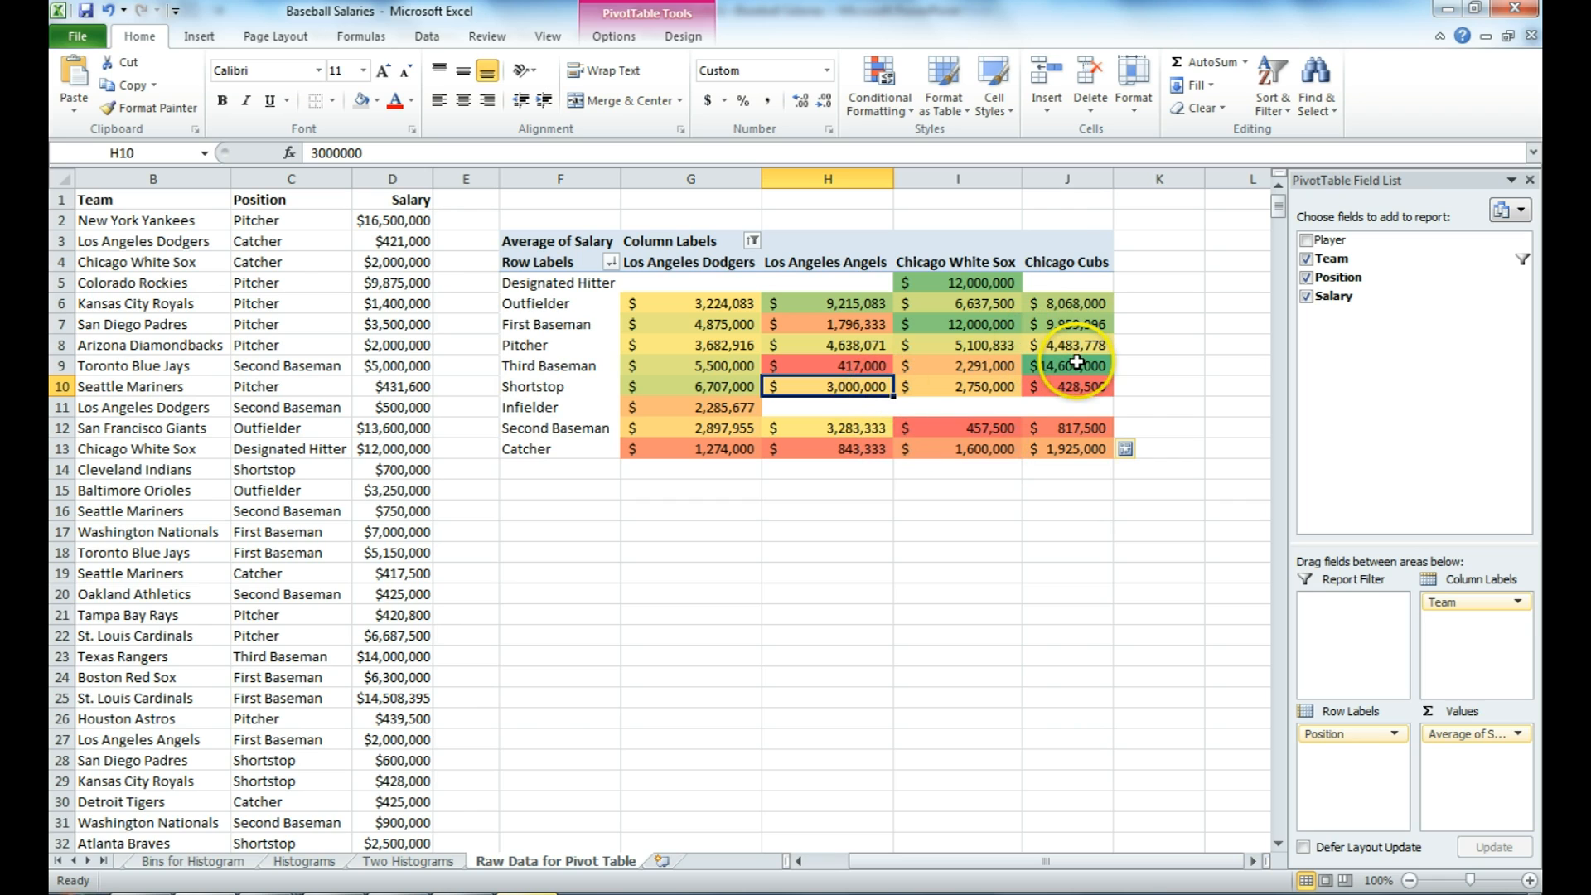
{"action": "mouse_move", "coordinate": [1077, 362]}
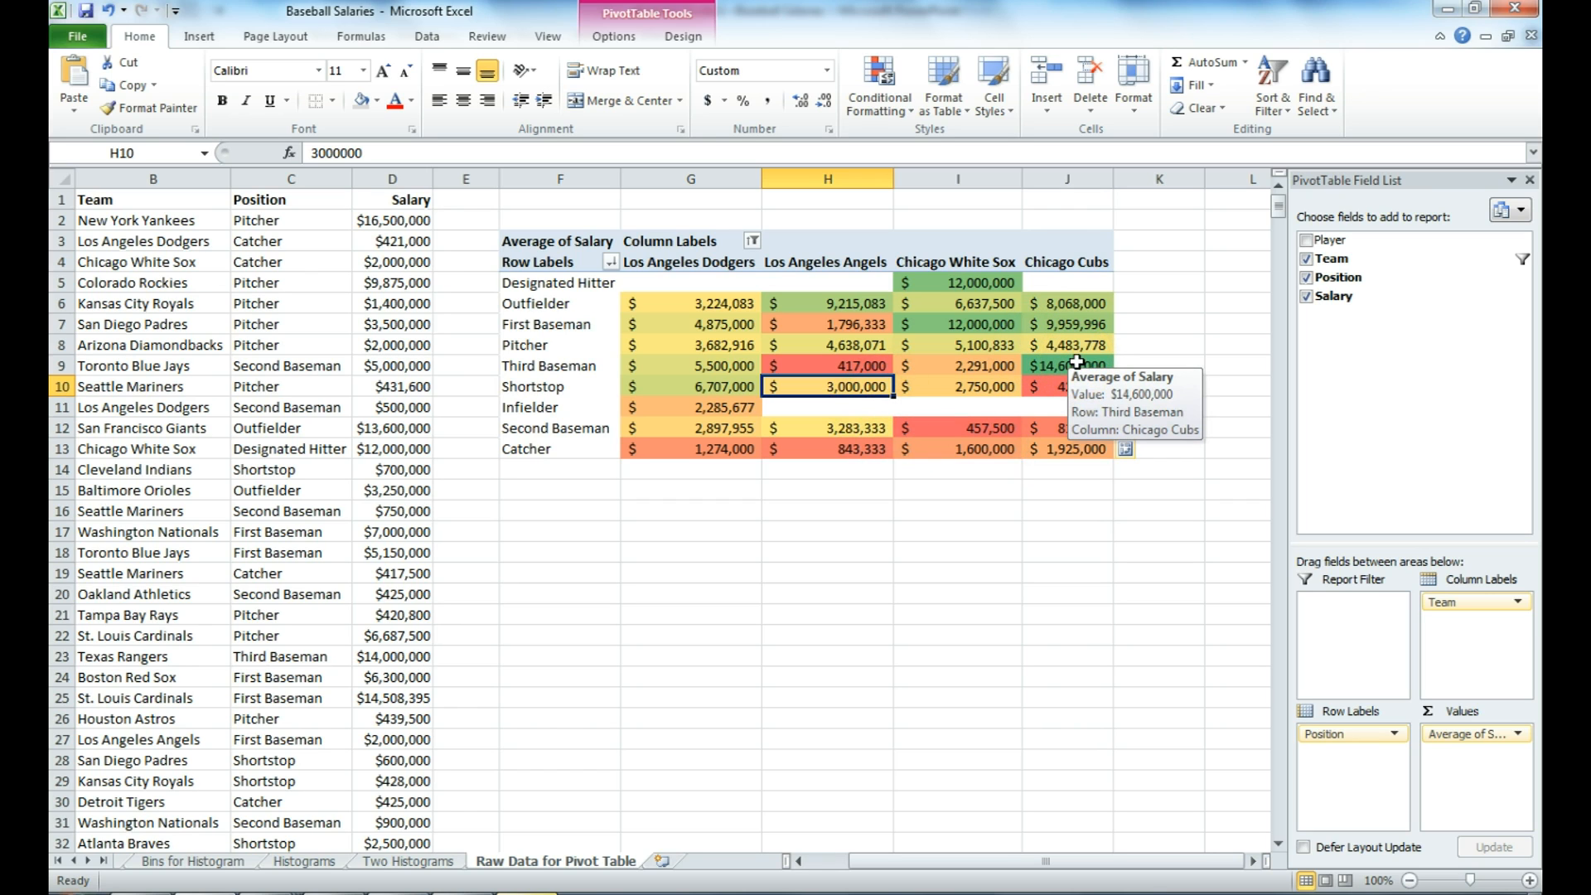